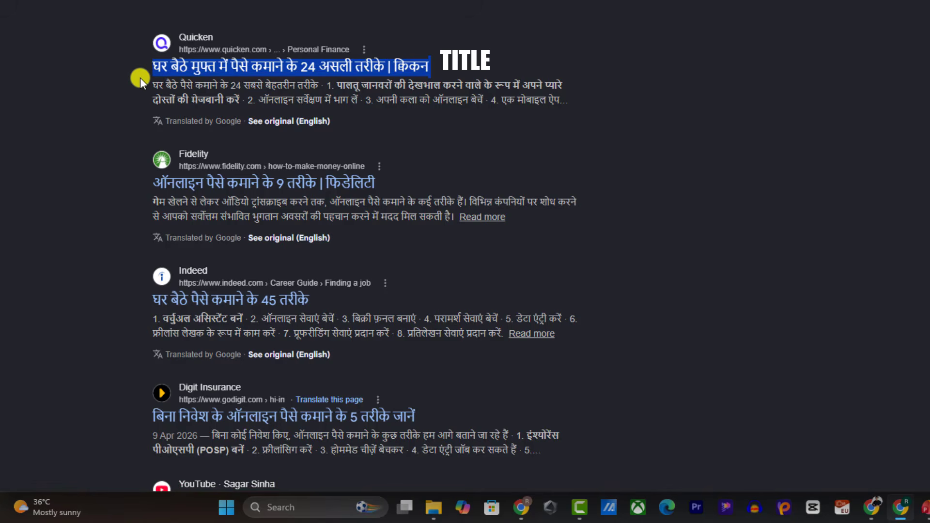
Highlight the description text below the Quicken result's title in the Google search results.
{"action": "left_click", "coordinate": [160, 83]}
{"action": "left_click_drag", "start_coordinate": [160, 83], "coordinate": [574, 101]}
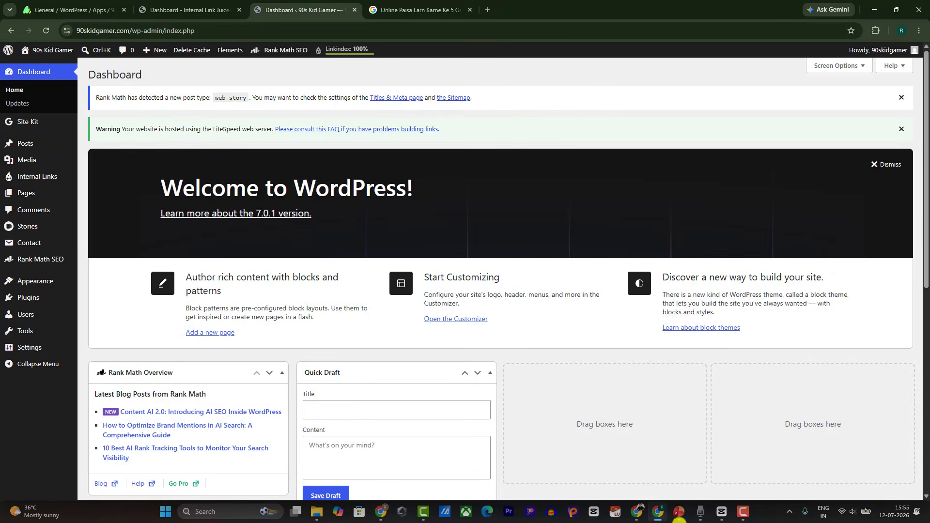
Start a new blank post in the WordPress admin of the 90s Kid Gamer site.
{"action": "left_click", "coordinate": [754, 513]}
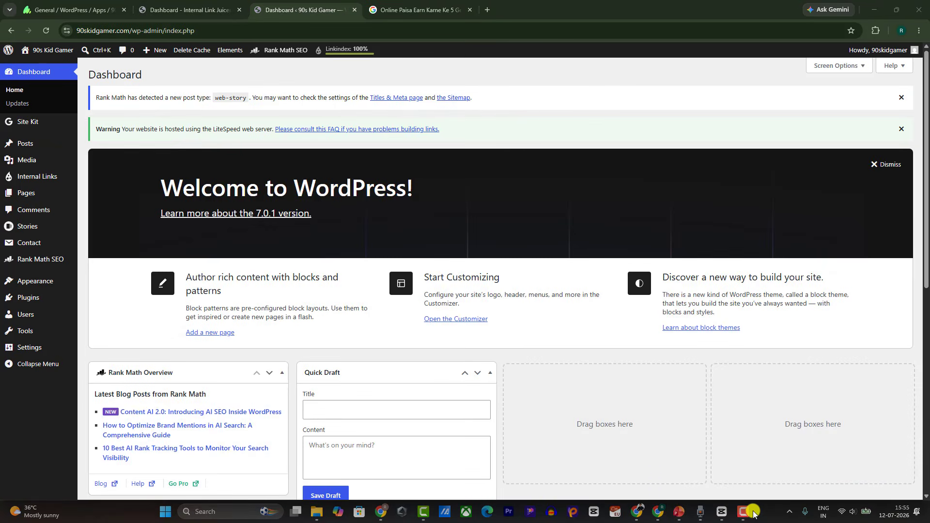
{"action": "mouse_move", "coordinate": [39, 146]}
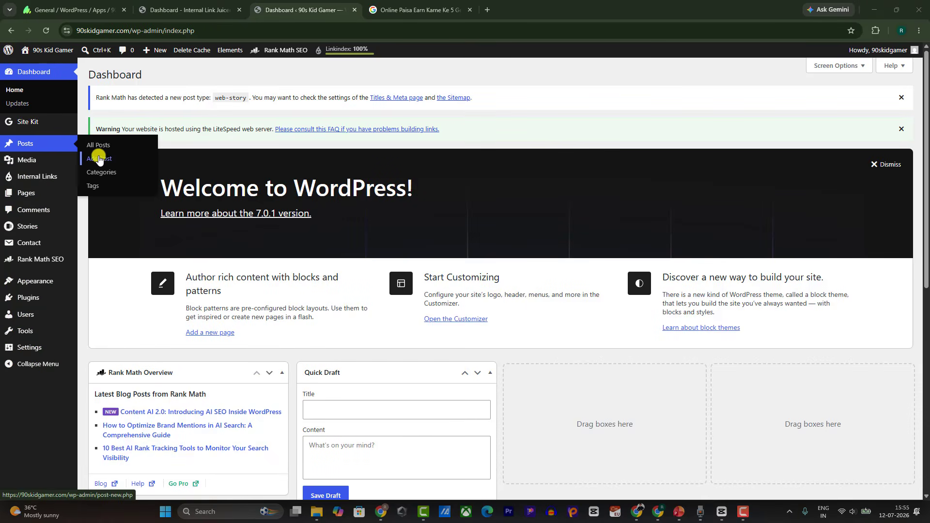
{"action": "left_click", "coordinate": [100, 159]}
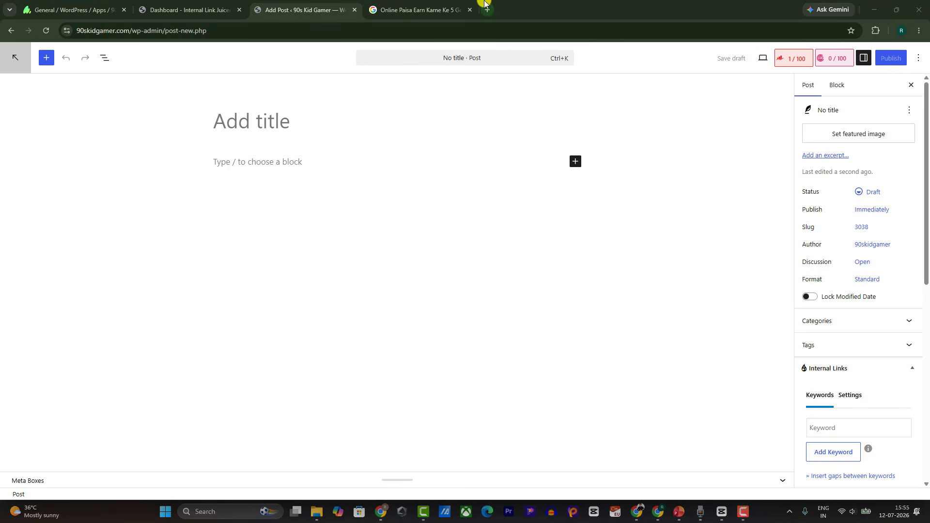
Switch to the Google results and replace the search query with "online paisa" to get keyword suggestions.
{"action": "left_click", "coordinate": [417, 10]}
{"action": "left_click", "coordinate": [319, 56]}
{"action": "key", "text": "ctrl+a"}
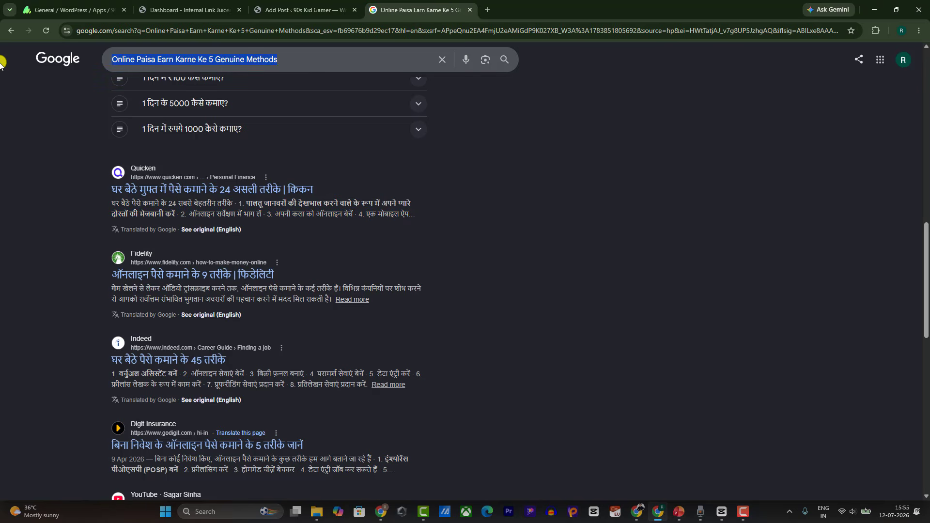
{"action": "type", "text": "online "}
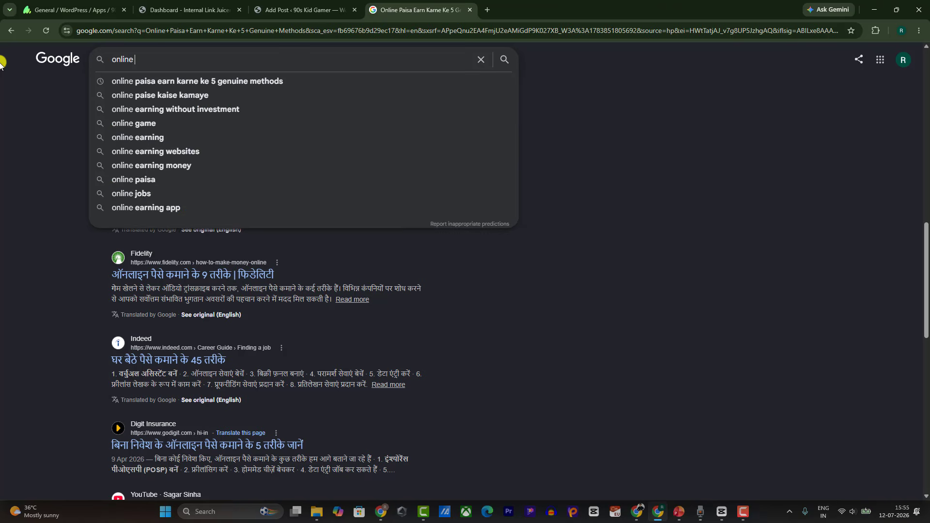
{"action": "type", "text": "paisa"}
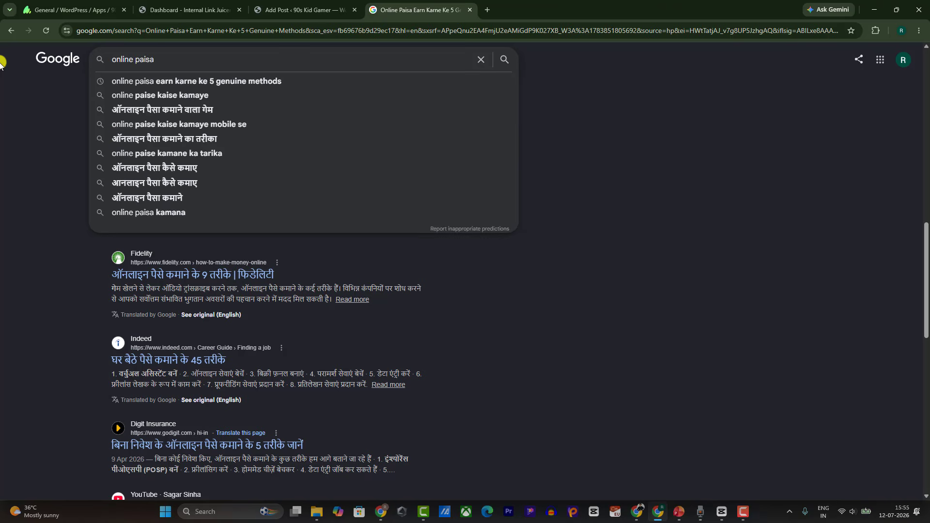
Go through the Google keyword suggestions, from "online paise kaise kamaye" through its mobile, phone and 2026 variants to "online paise kaise kamaye students".
{"action": "key", "text": "Down"}
{"action": "key", "text": "Down"}
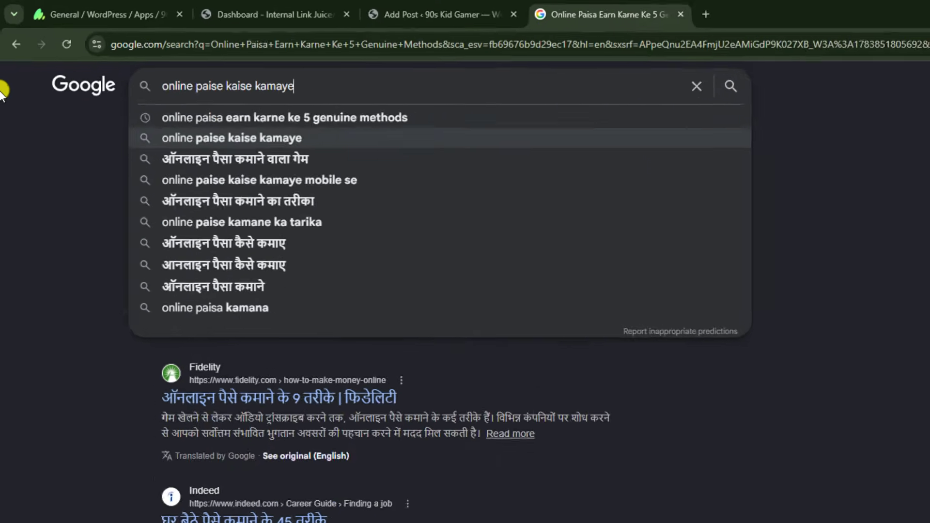
{"action": "key", "text": "Down"}
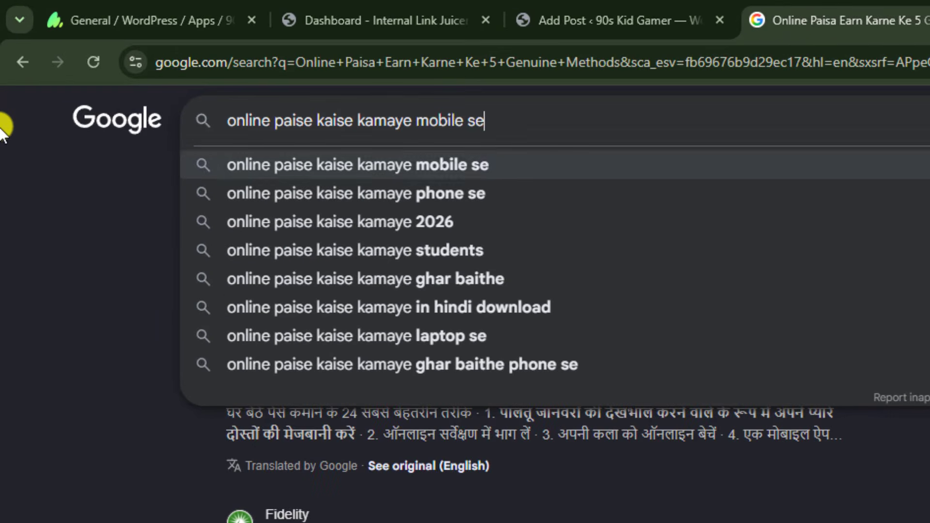
{"action": "key", "text": "Down"}
{"action": "key", "text": "Down"}
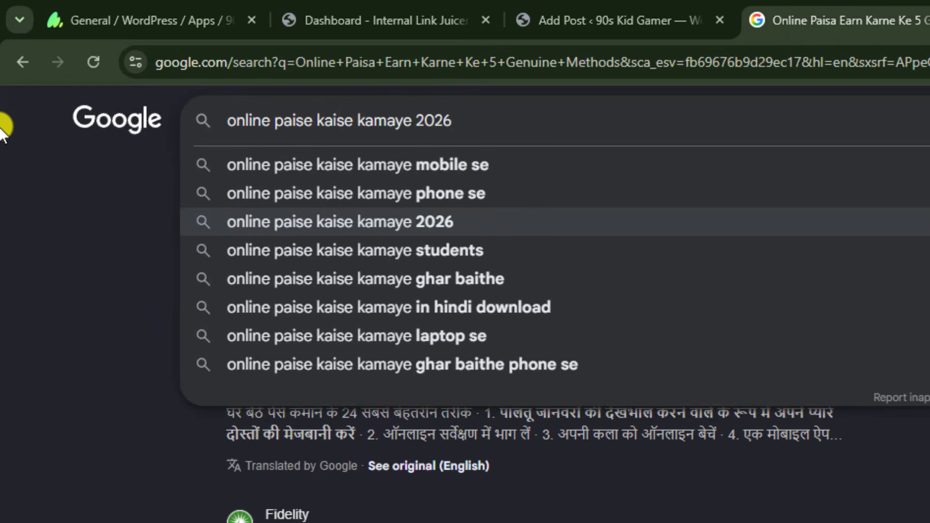
{"action": "key", "text": "Down"}
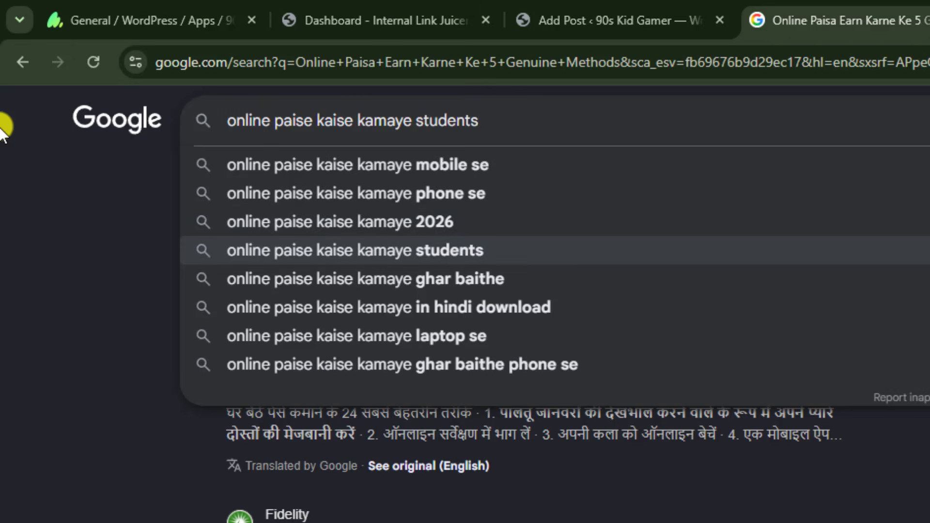
{"action": "key", "text": "ctrl+a"}
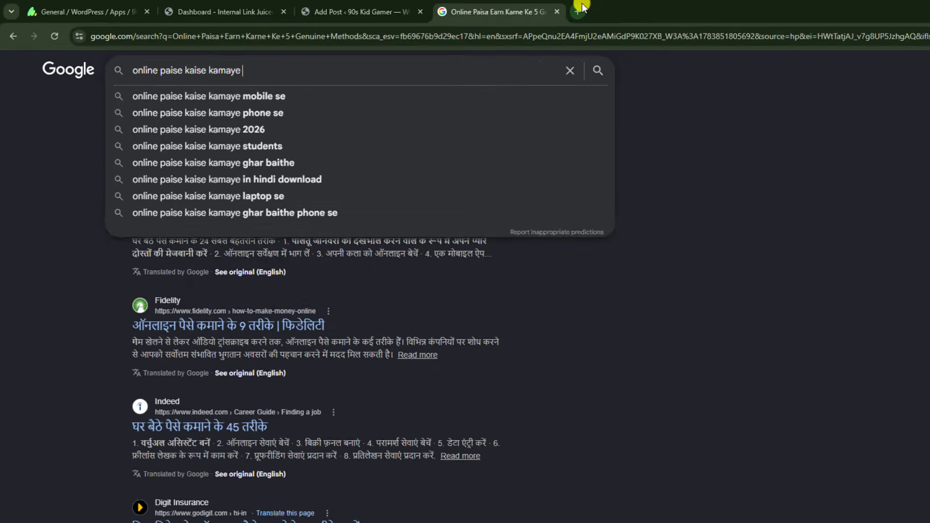
Search for "chatgpt" in a new browser tab and open the ChatGPT site.
{"action": "left_click", "coordinate": [491, 9]}
{"action": "type", "text": "chatgpt"}
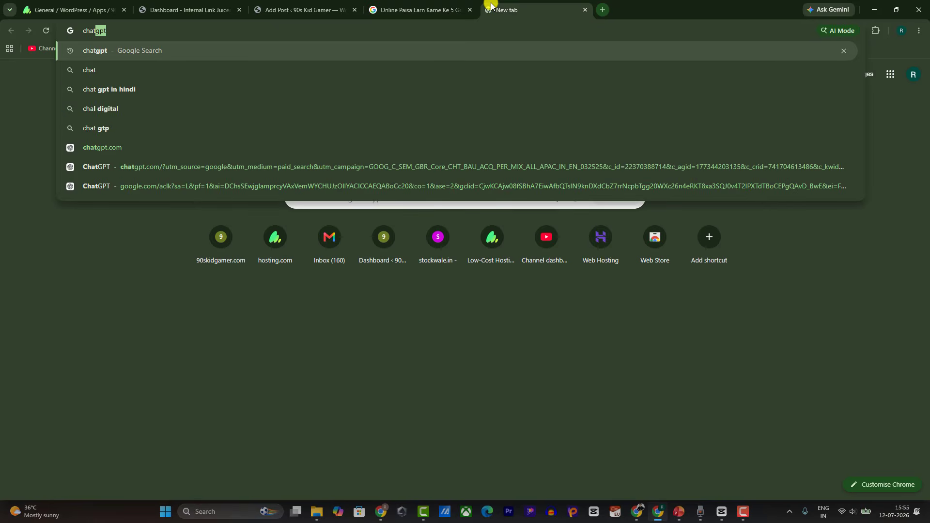
{"action": "key", "text": "Return"}
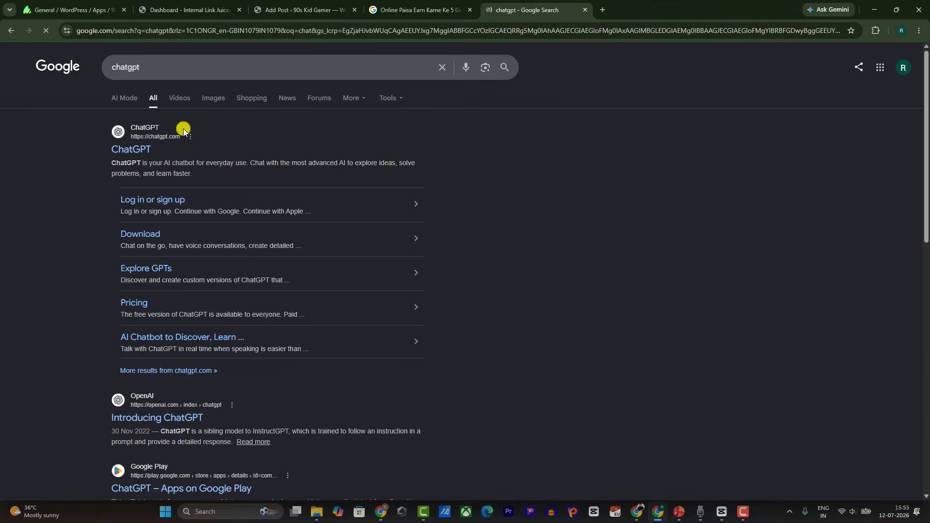
{"action": "left_click", "coordinate": [183, 126]}
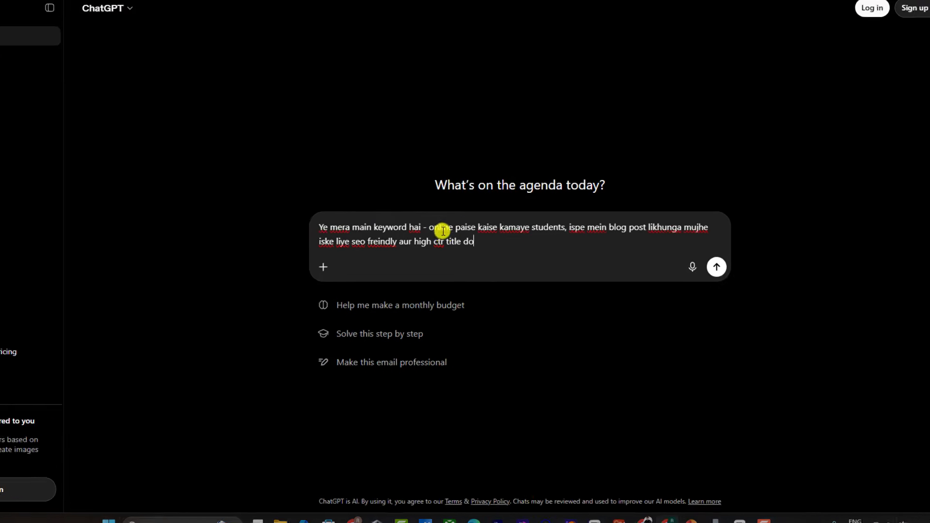
Ask ChatGPT in Hinglish for SEO-friendly, high-CTR blog post titles for the main keyword "online paise kaise kamaye students".
{"action": "left_click_drag", "start_coordinate": [447, 248], "coordinate": [545, 243]}
{"action": "left_click_drag", "start_coordinate": [520, 144], "coordinate": [538, 149]}
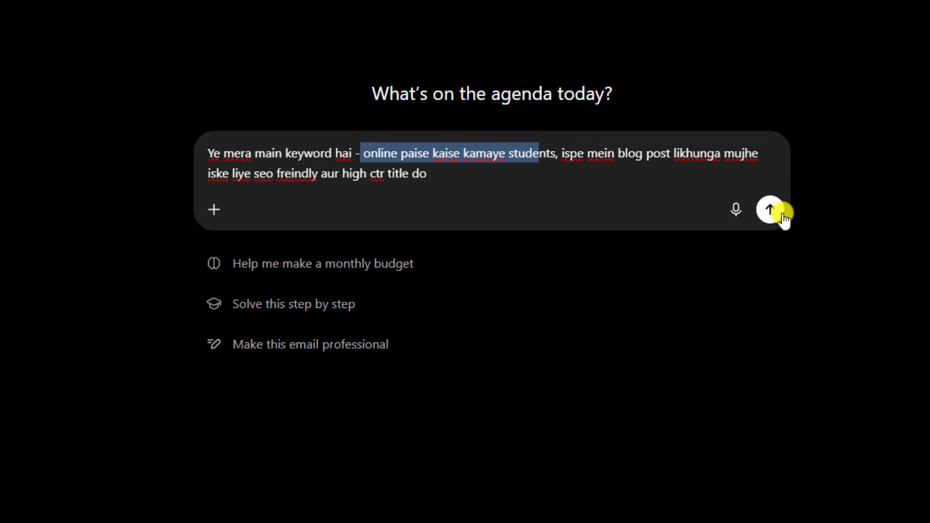
{"action": "left_click", "coordinate": [770, 210]}
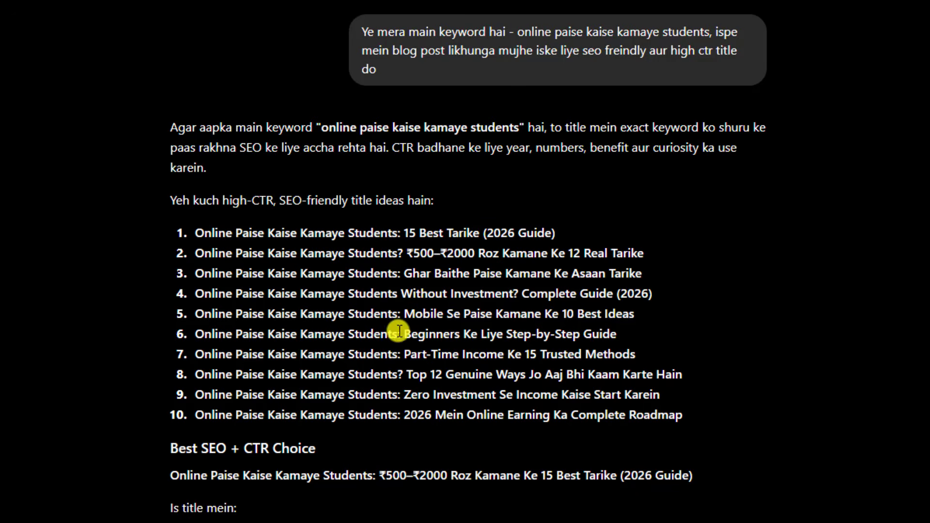
Send the follow-up "mujhe google search ki lwnght ke according do" to get titles that fit Google Search length.
{"action": "scroll", "coordinate": [364, 344], "scroll_direction": "down", "scroll_amount": 5}
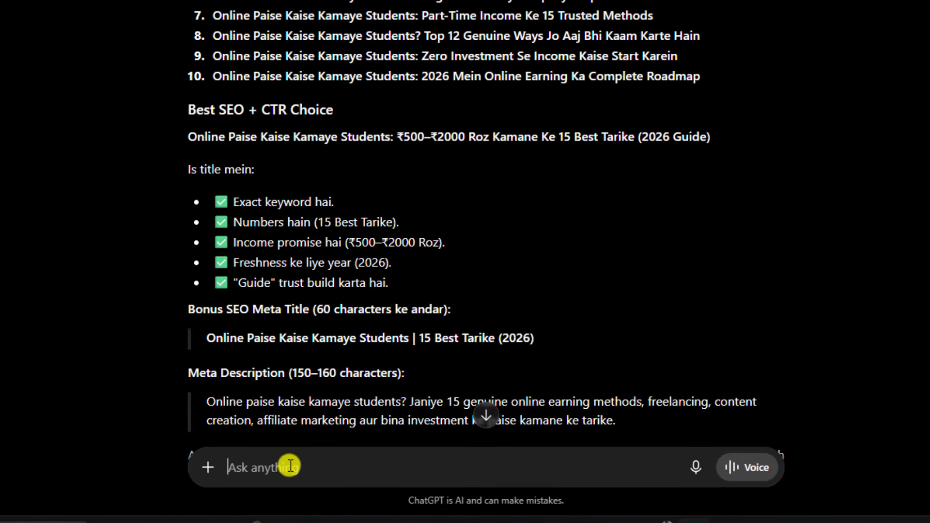
{"action": "left_click", "coordinate": [260, 444]}
{"action": "type", "text": "mujhe google search ki lwnght ke according do"}
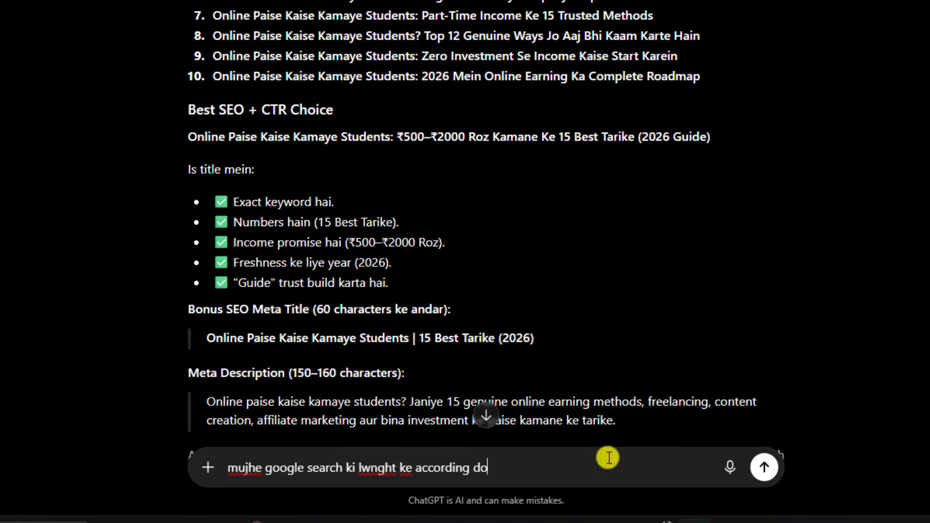
{"action": "left_click", "coordinate": [763, 468]}
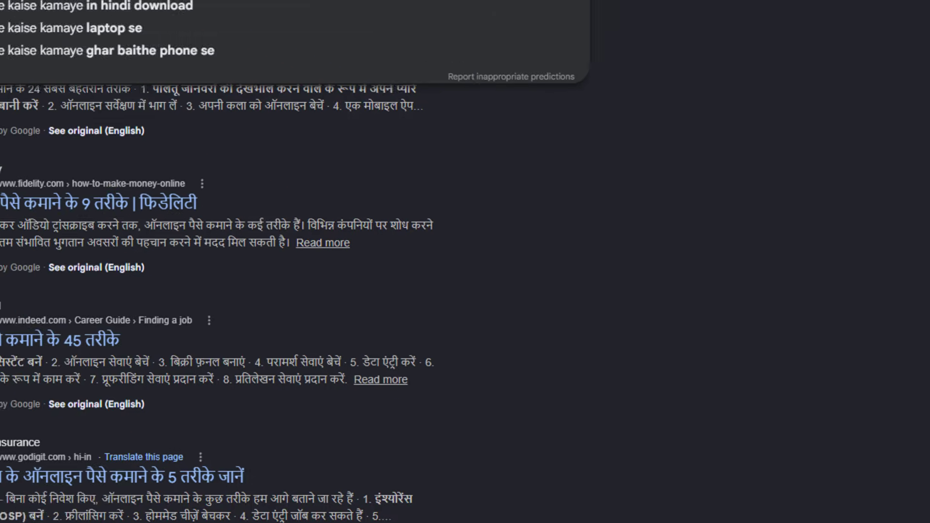
Examine how the titles of competing pages and videos are worded and displayed in the Google results.
{"action": "scroll", "coordinate": [96, 283], "scroll_direction": "down", "scroll_amount": 8}
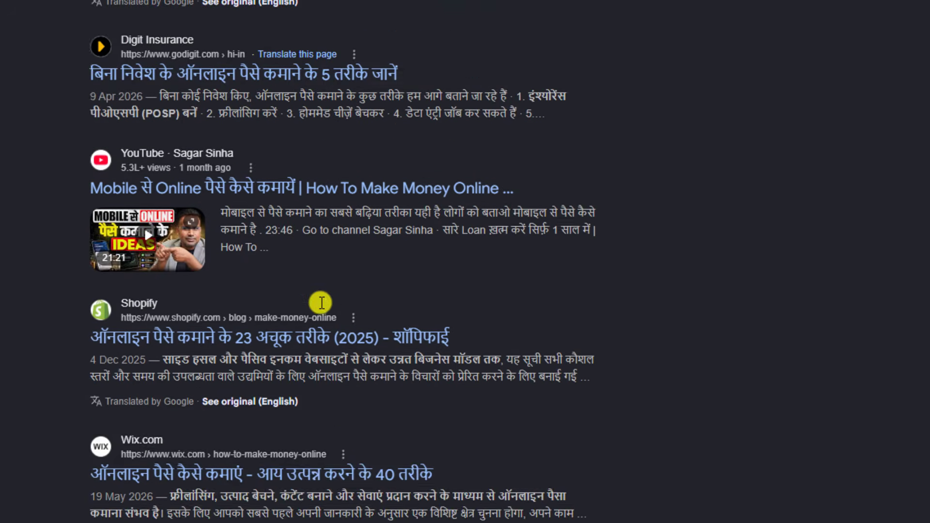
{"action": "scroll", "coordinate": [321, 303], "scroll_direction": "down", "scroll_amount": 8}
{"action": "scroll", "coordinate": [366, 343], "scroll_direction": "up", "scroll_amount": 16}
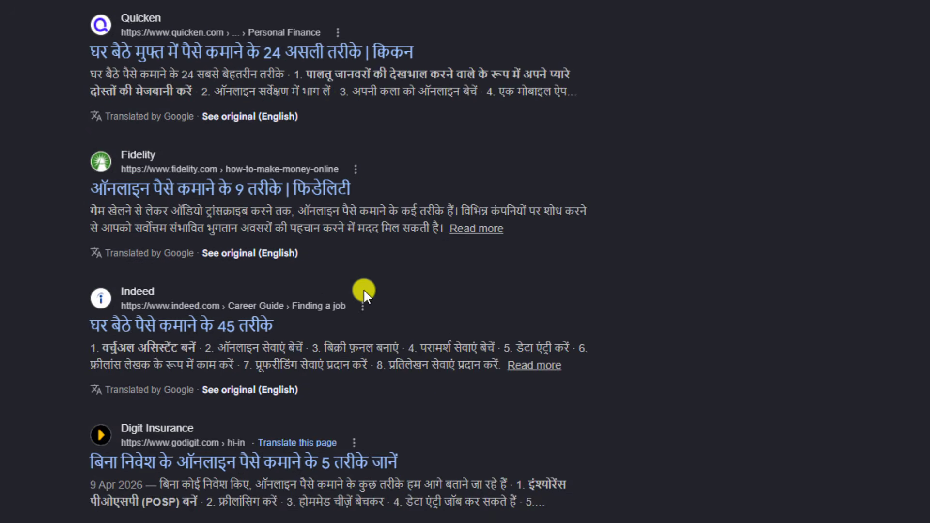
{"action": "scroll", "coordinate": [364, 290], "scroll_direction": "up", "scroll_amount": 12}
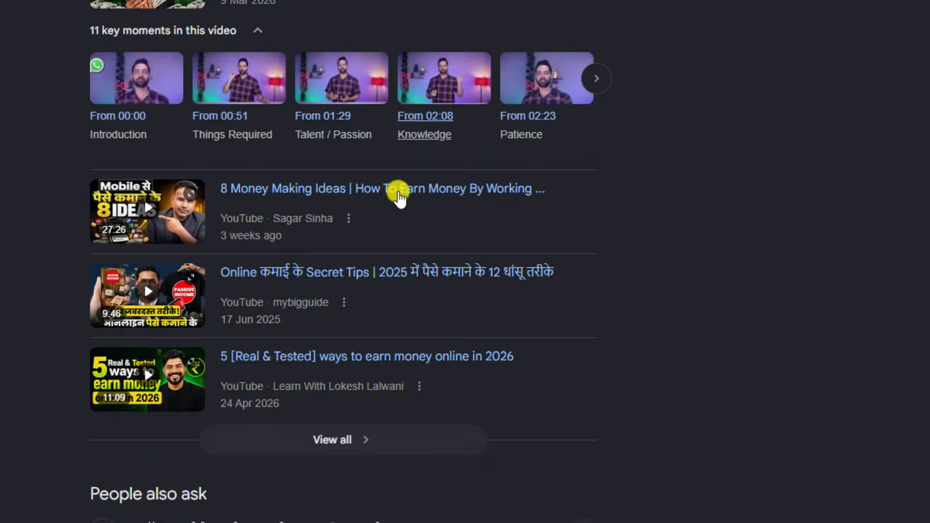
{"action": "scroll", "coordinate": [399, 199], "scroll_direction": "down", "scroll_amount": 5}
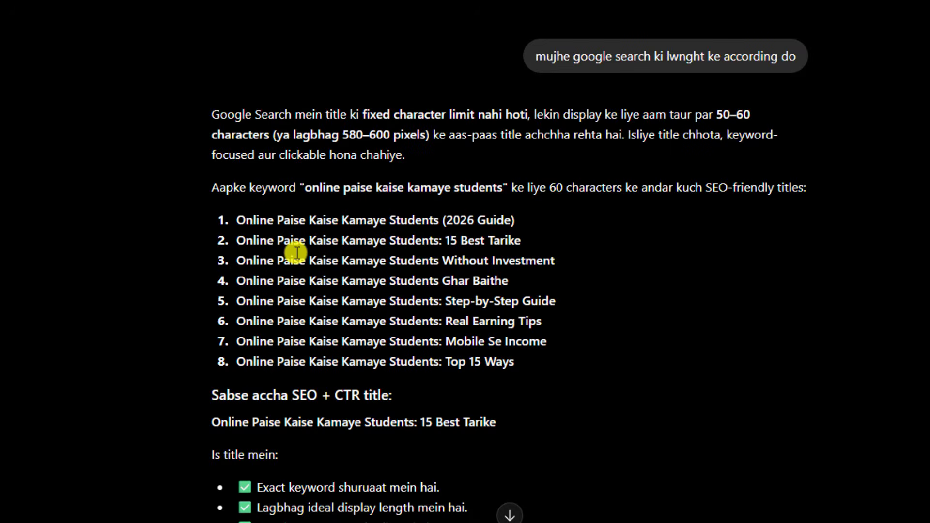
Copy ChatGPT's suggestion "Online Paise Kaise Kamaye Students Ghar Baithe" into the new WordPress post as its title.
{"action": "triple_click", "coordinate": [307, 286]}
{"action": "right_click", "coordinate": [307, 286]}
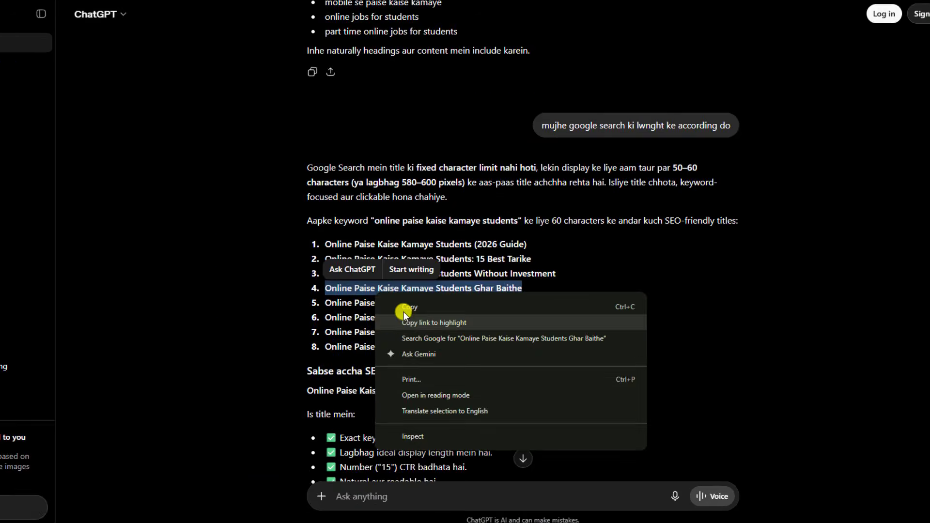
{"action": "left_click", "coordinate": [335, 307]}
{"action": "left_click", "coordinate": [289, 3]}
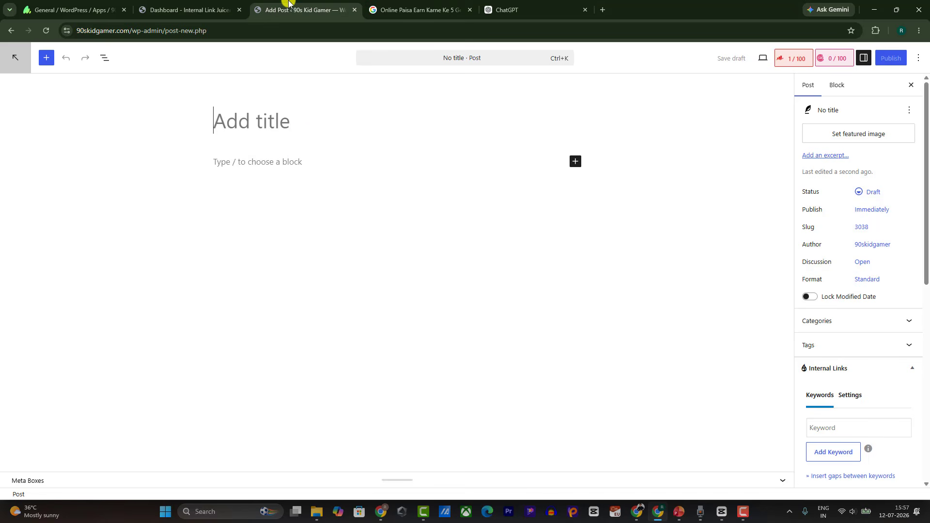
{"action": "left_click", "coordinate": [286, 123]}
{"action": "key", "text": "ctrl+v"}
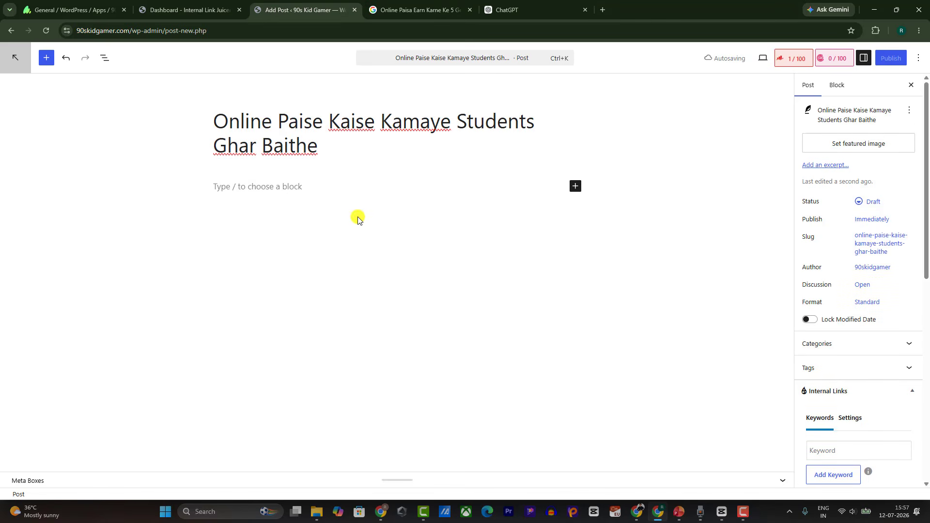
{"action": "left_click", "coordinate": [349, 182]}
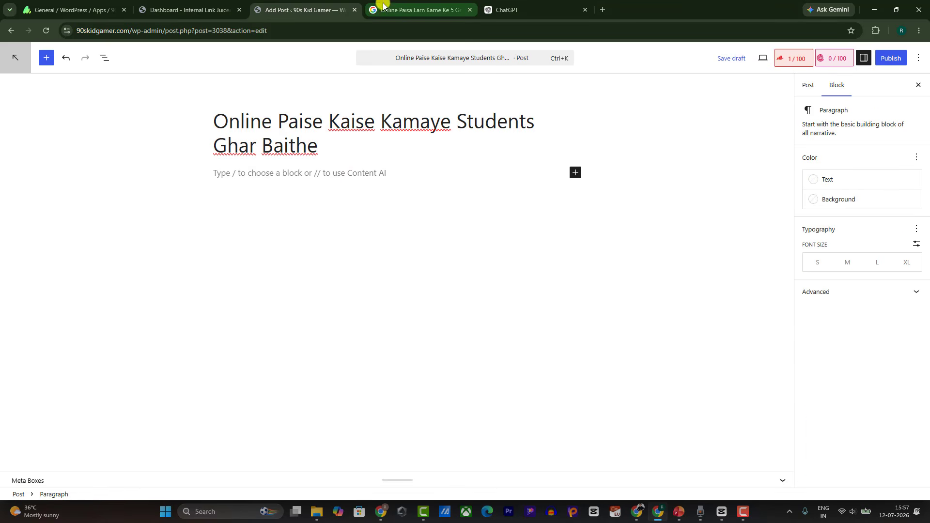
Ask ChatGPT for a comprehensive outline with H2 and H3 headings for a detailed blog post on "Online Paise Kaise Kamaye Students Ghar Baithe".
{"action": "left_click", "coordinate": [506, 9]}
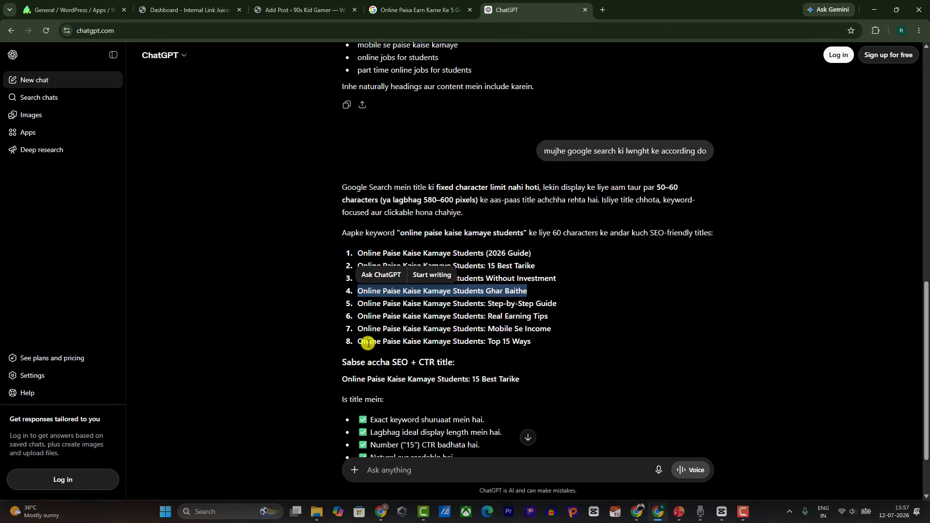
{"action": "scroll", "coordinate": [368, 343], "scroll_direction": "down", "scroll_amount": 2}
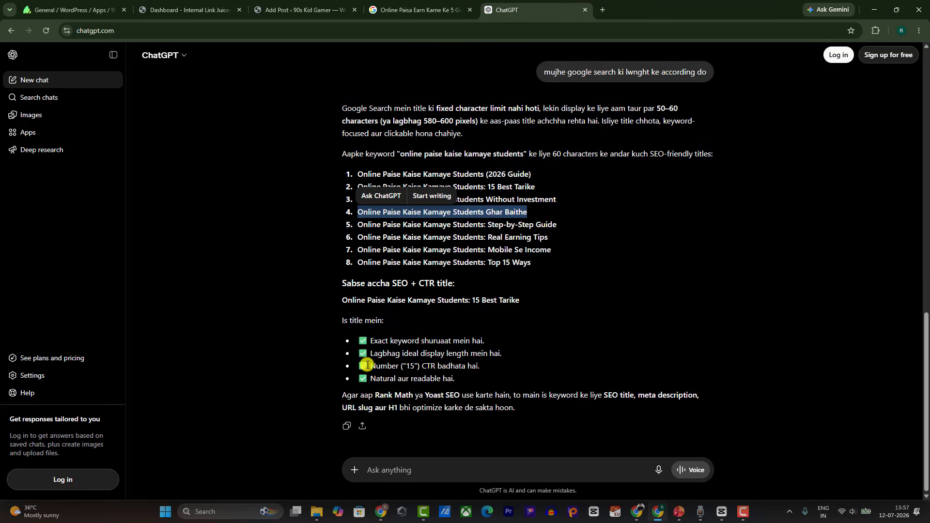
{"action": "left_click", "coordinate": [382, 470]}
{"action": "key", "text": "ctrl+v"}
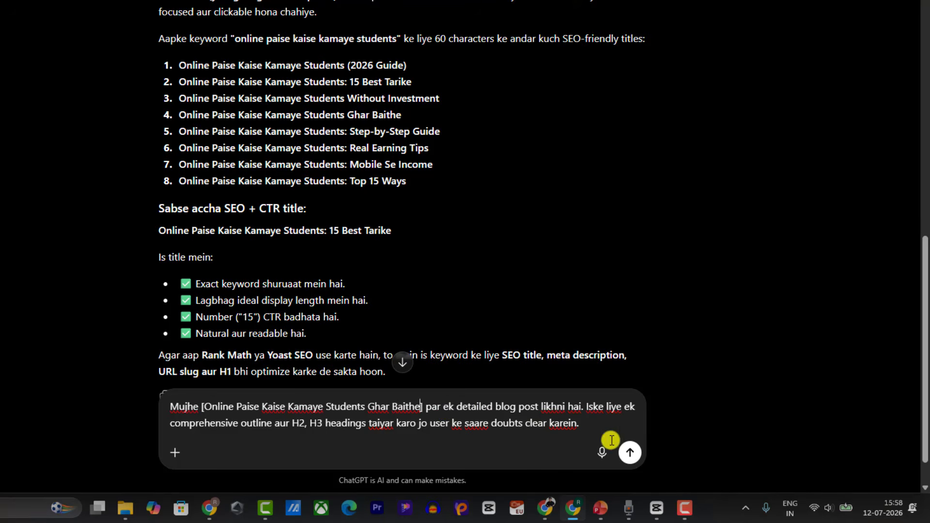
{"action": "left_click", "coordinate": [629, 452]}
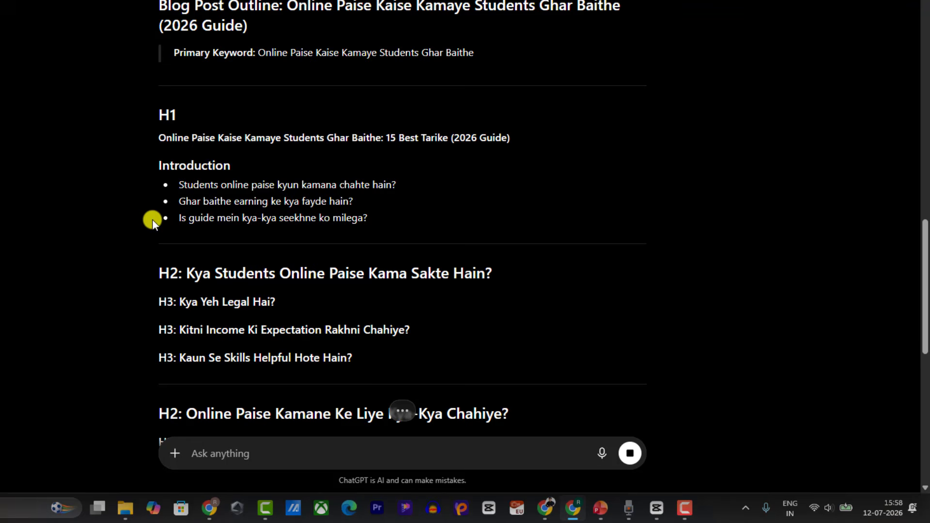
Review the outline's H1 title and first H2 heading, and place the cursor in the WordPress post's empty paragraph.
{"action": "left_click_drag", "start_coordinate": [140, 142], "coordinate": [364, 127]}
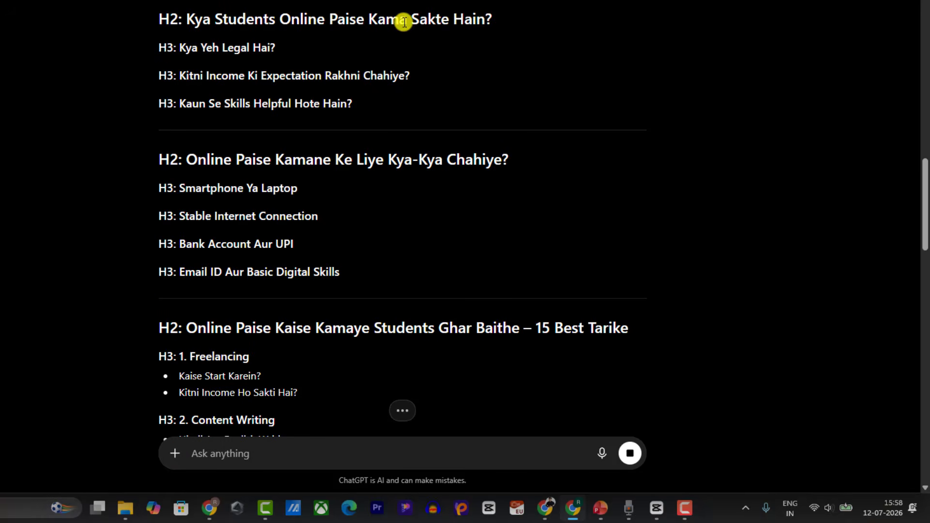
{"action": "left_click_drag", "start_coordinate": [188, 24], "coordinate": [492, 8]}
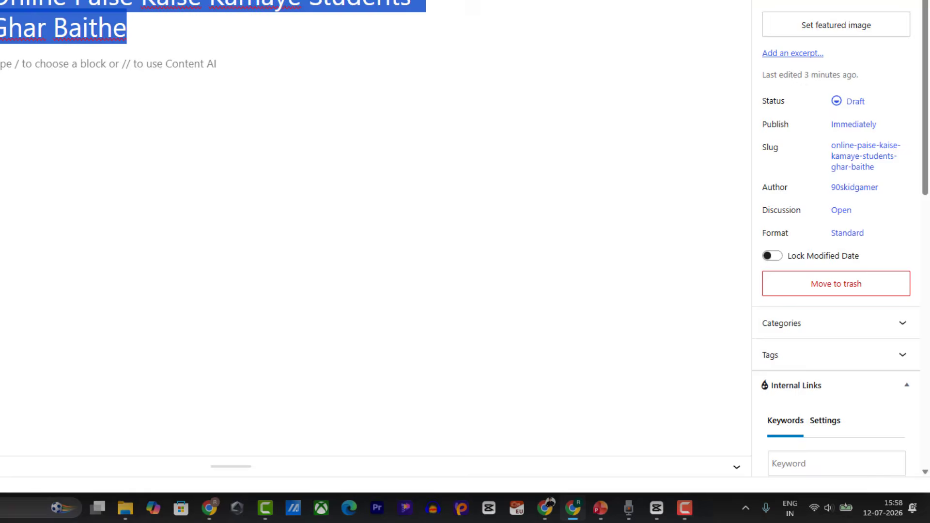
{"action": "left_click", "coordinate": [244, 176]}
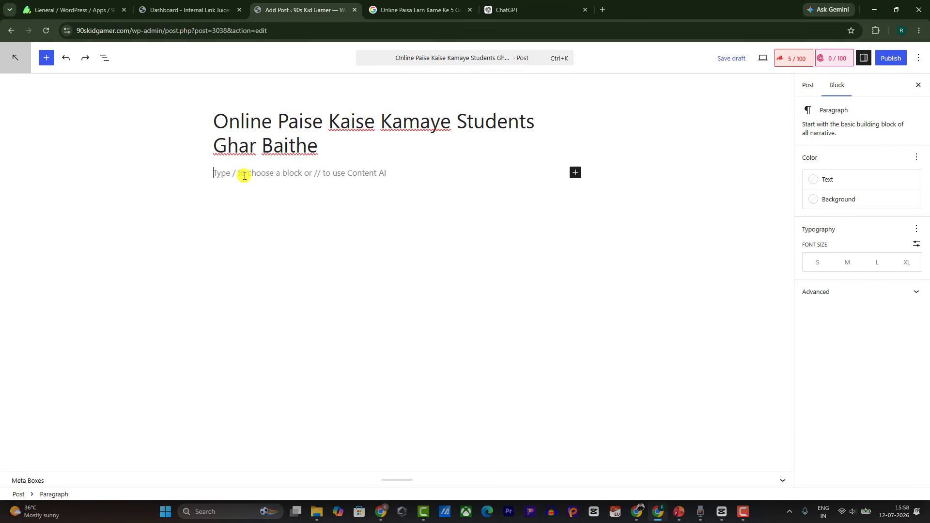
Enter "Introduction" as the post's first paragraph and start a new empty paragraph beneath it.
{"action": "type", "text": "Introdu"}
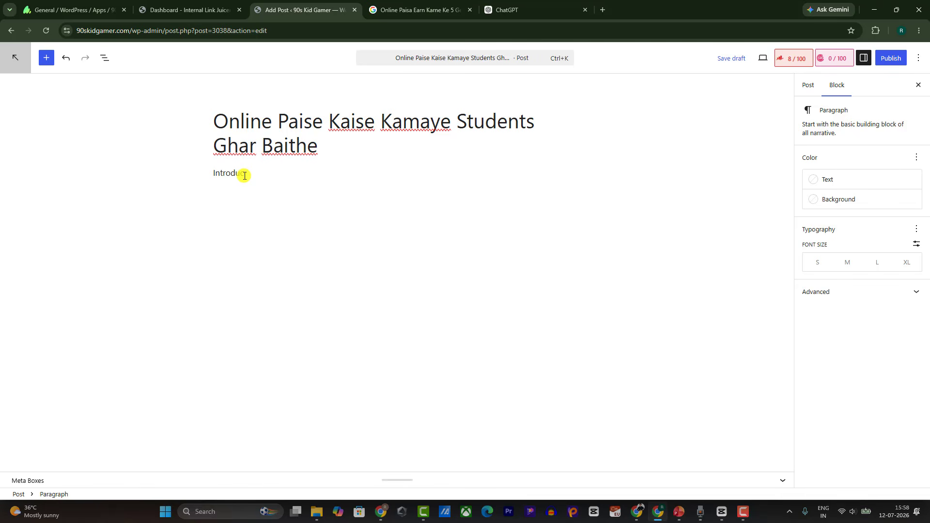
{"action": "type", "text": "ction"}
{"action": "key", "text": "Return"}
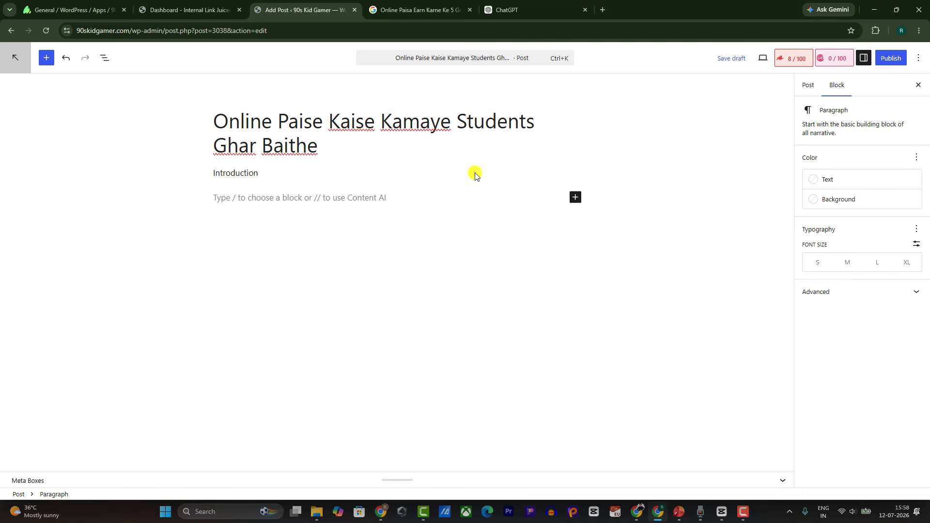
Insert a Heading 2 block below the introduction and paste "Kya Students Online Paise Kama Sakte Hain?" into it.
{"action": "left_click", "coordinate": [575, 197]}
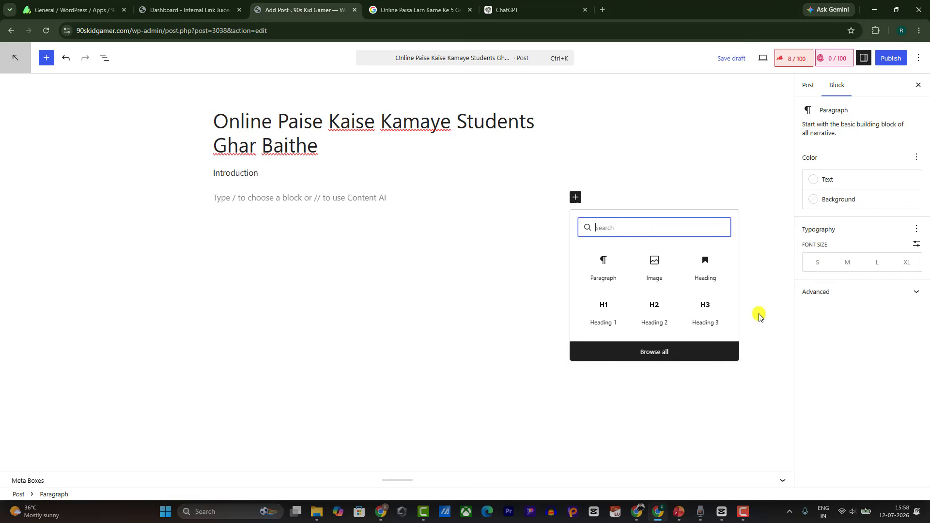
{"action": "left_click", "coordinate": [661, 320]}
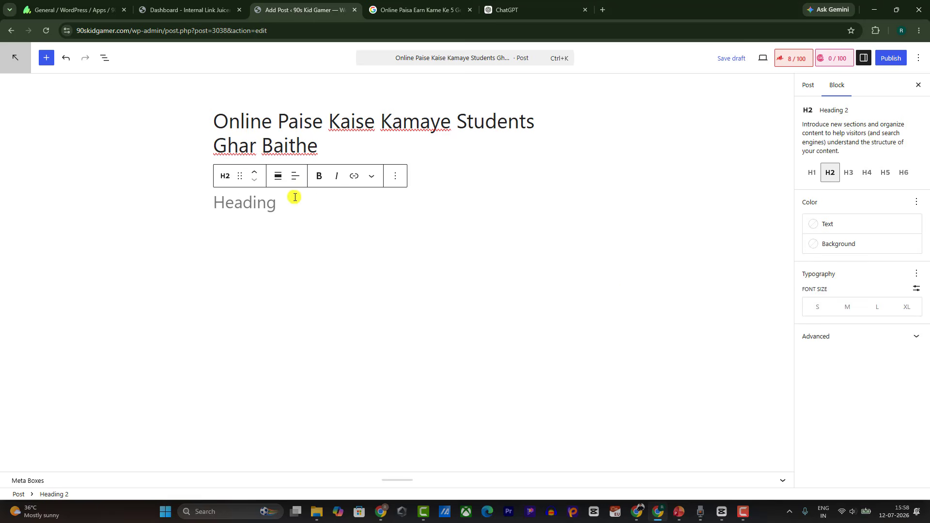
{"action": "key", "text": "ctrl+v"}
{"action": "key", "text": "ctrl+a"}
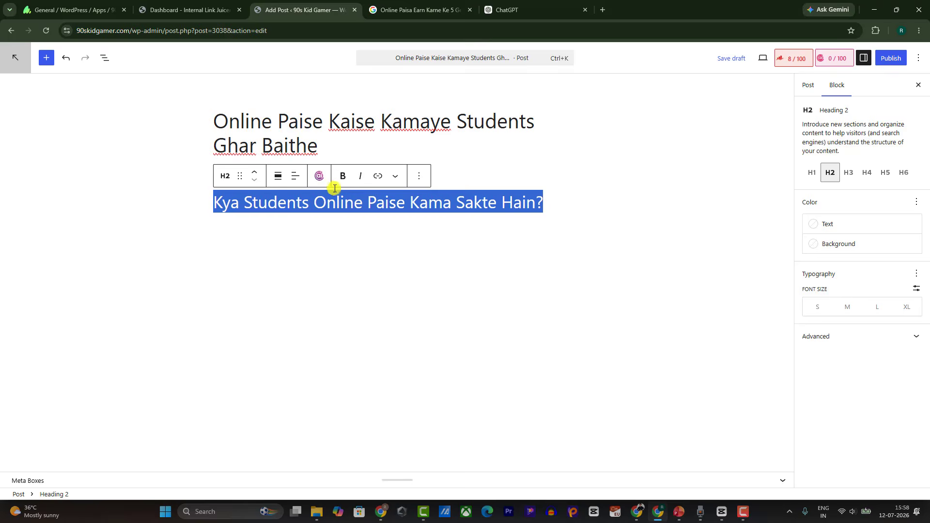
Make the "Kya Students Online Paise Kama Sakte Hain?" heading bold and add a placeholder paragraph "Matter" beneath it.
{"action": "left_click", "coordinate": [343, 175]}
{"action": "left_click", "coordinate": [324, 249]}
{"action": "left_click", "coordinate": [562, 203]}
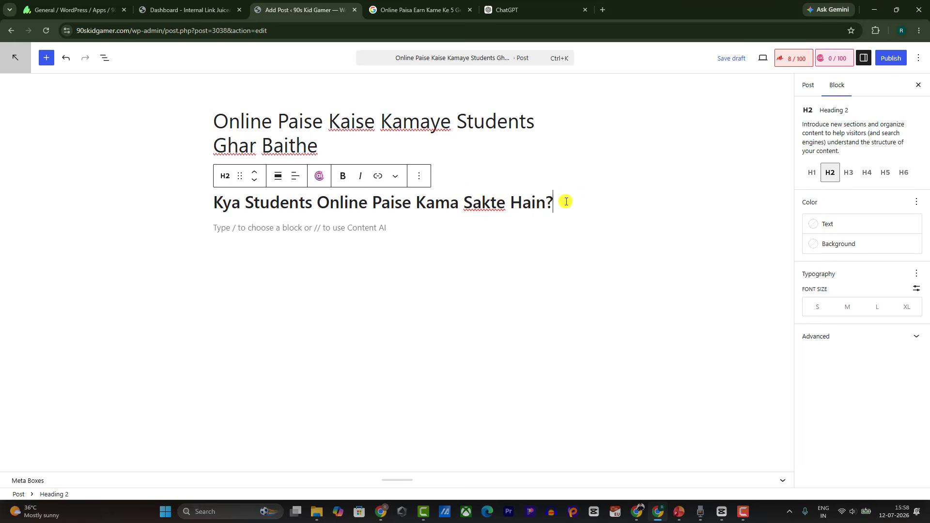
{"action": "key", "text": "Return"}
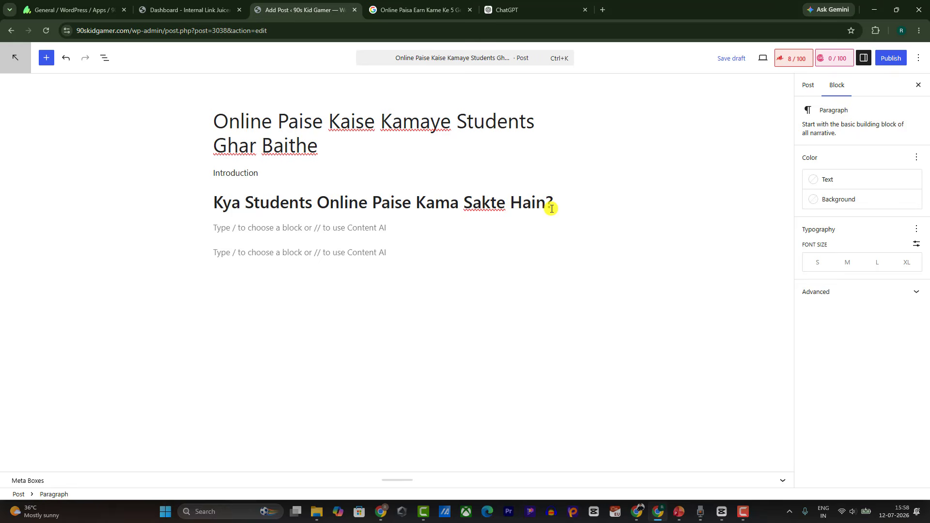
{"action": "type", "text": "Matter"}
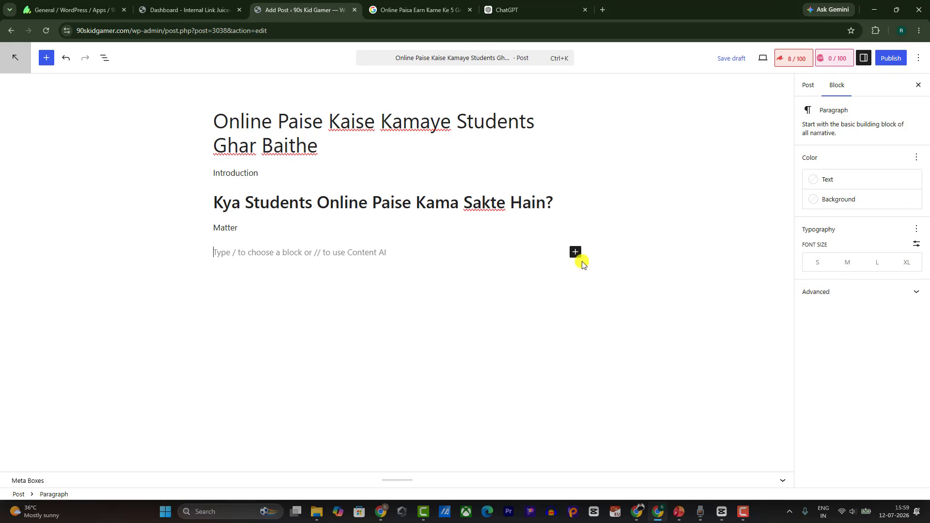
Add a Heading 2 block below the placeholder and fill it with "Online Paise Kamane Ke Liye Kya-Kya Chahiye?" copied from ChatGPT's outline.
{"action": "left_click", "coordinate": [575, 253]}
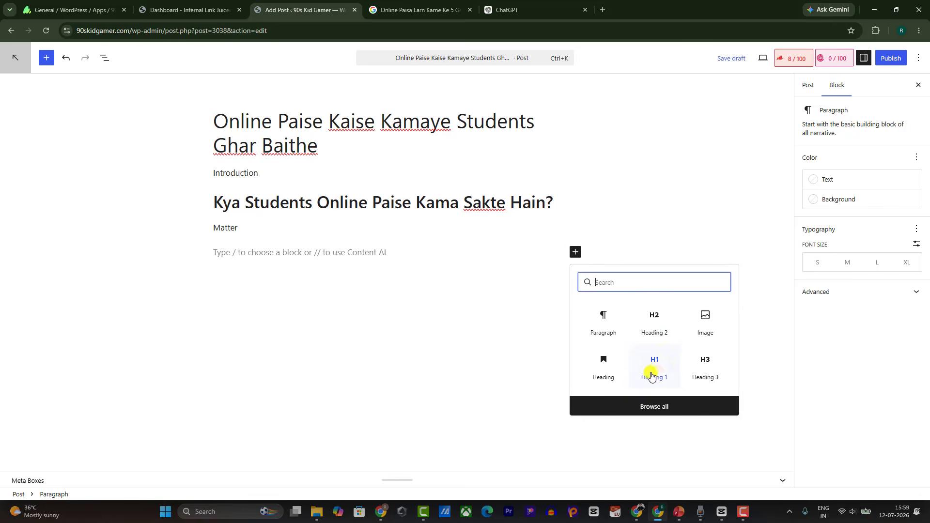
{"action": "left_click", "coordinate": [660, 331]}
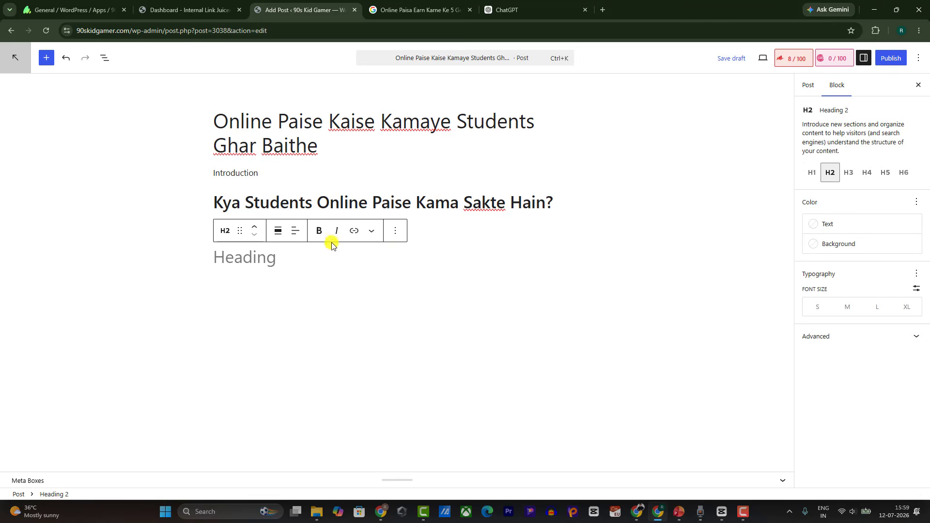
{"action": "left_click", "coordinate": [516, 3]}
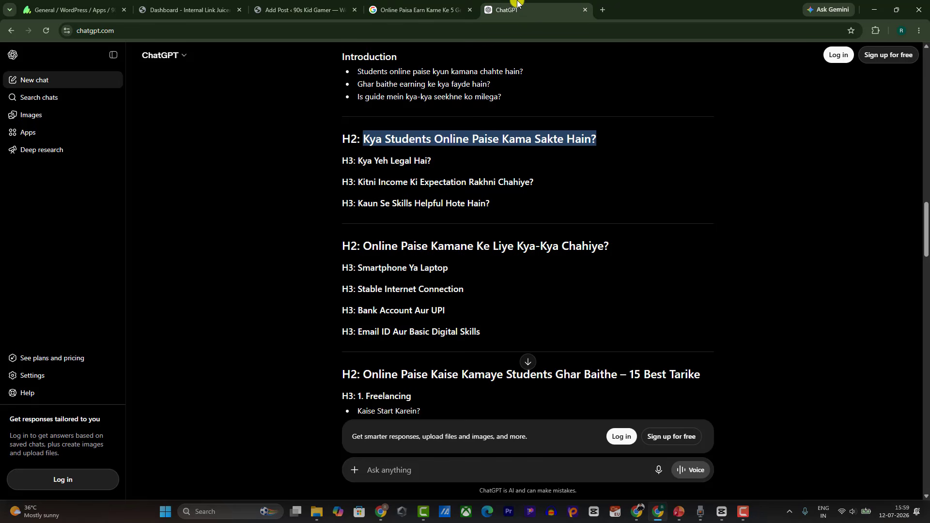
{"action": "left_click_drag", "start_coordinate": [365, 243], "coordinate": [612, 249]}
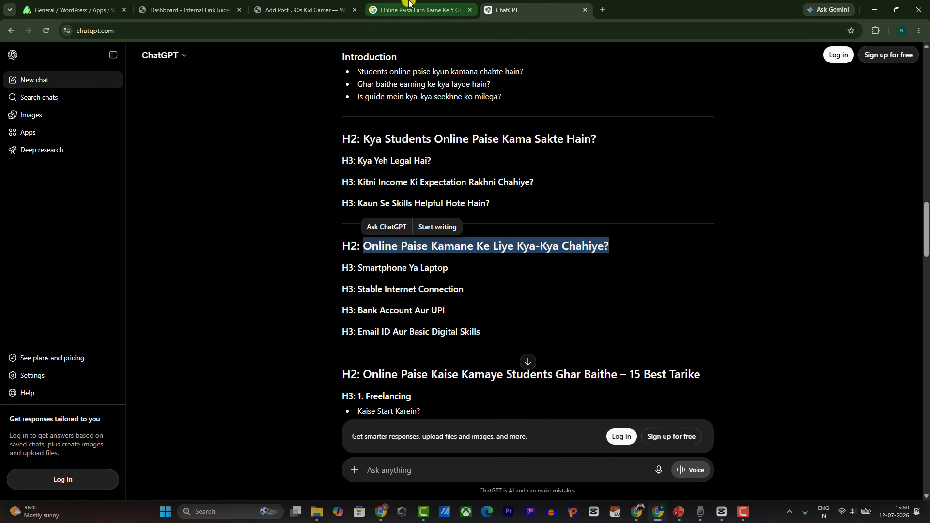
{"action": "left_click", "coordinate": [301, 9]}
{"action": "key", "text": "ctrl+v"}
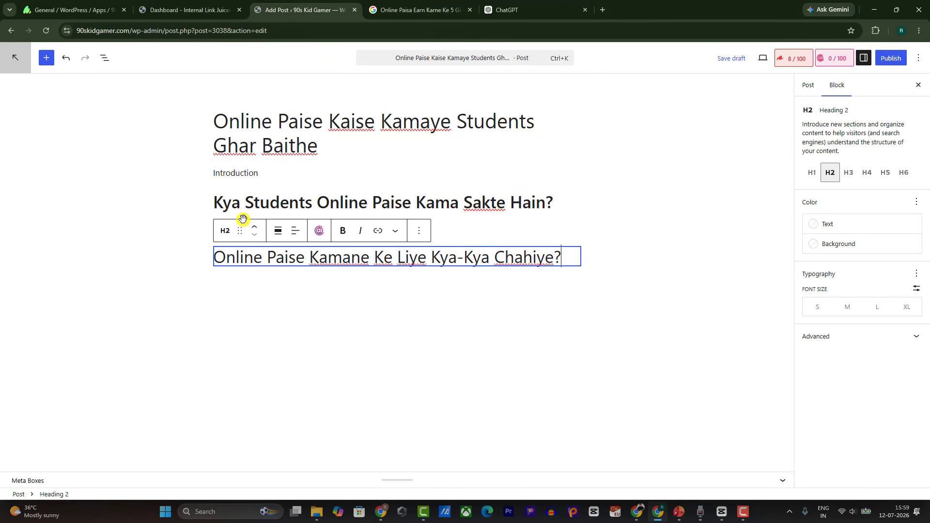
Make the "Online Paise Kamane Ke Liye Kya-Kya Chahiye?" heading bold and add a placeholder paragraph "Matter" beneath it.
{"action": "left_click", "coordinate": [284, 257]}
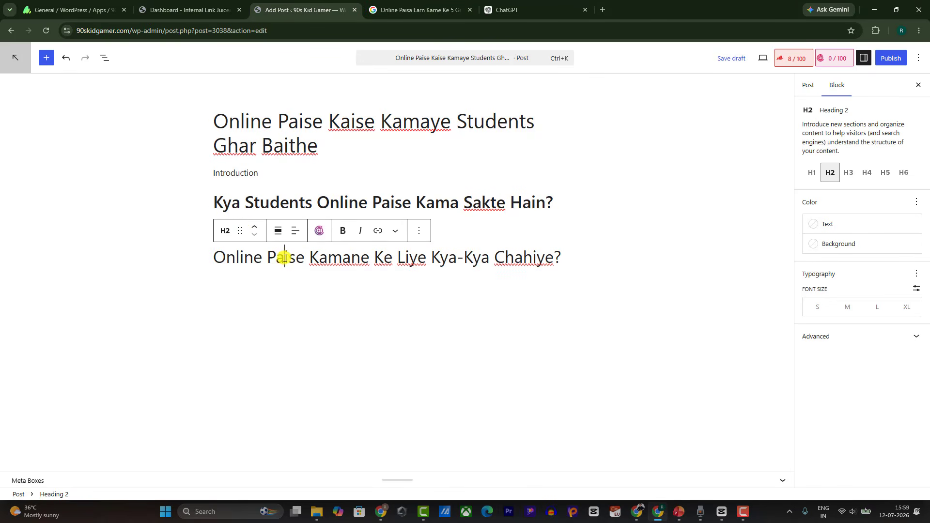
{"action": "left_click", "coordinate": [343, 231]}
{"action": "left_click", "coordinate": [576, 253]}
{"action": "key", "text": "Return"}
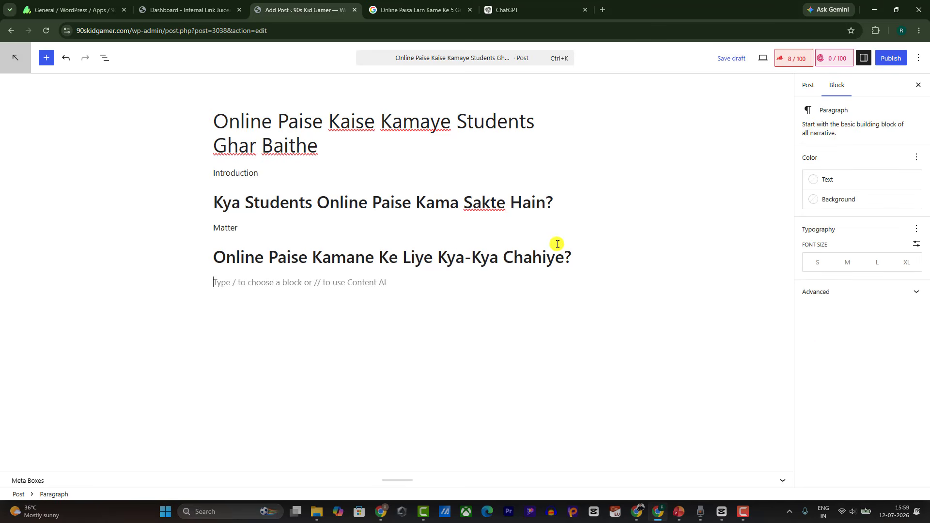
{"action": "type", "text": "Matter"}
{"action": "key", "text": "Return"}
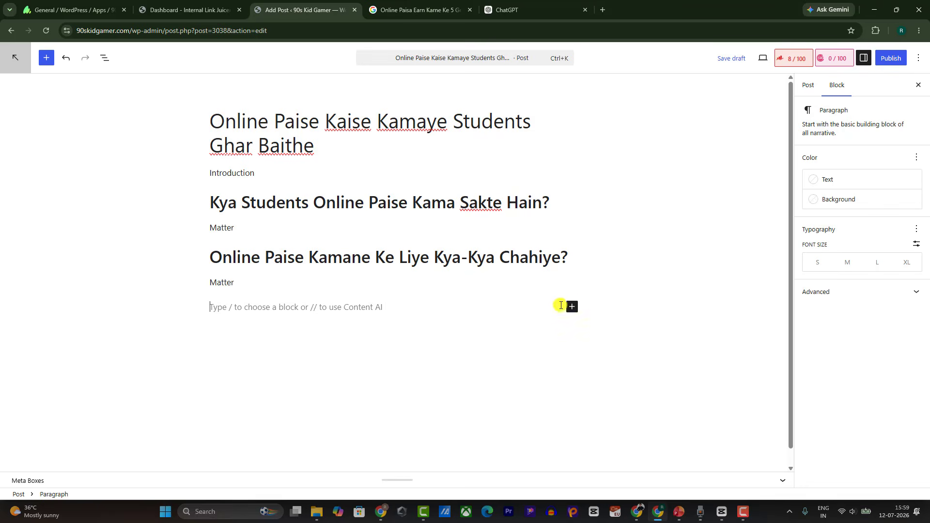
Add another Heading 2 block containing "Online Paise Kaise Kamaye Students Ghar Baithe – 15 Best Tarike" copied from ChatGPT's outline.
{"action": "left_click", "coordinate": [574, 306]}
{"action": "left_click", "coordinate": [649, 378]}
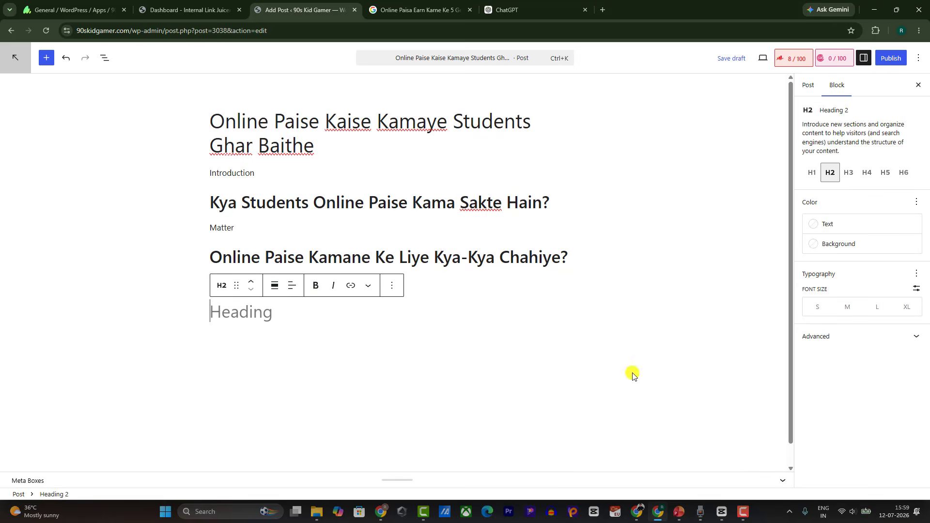
{"action": "left_click_drag", "start_coordinate": [503, 10], "coordinate": [398, 10]}
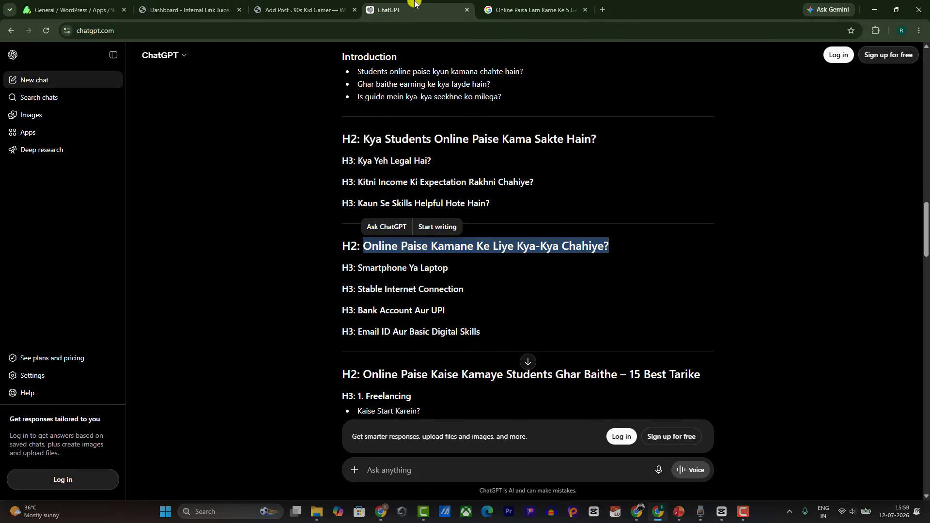
{"action": "scroll", "coordinate": [384, 315], "scroll_direction": "down", "scroll_amount": 2}
{"action": "left_click_drag", "start_coordinate": [370, 282], "coordinate": [688, 278]}
{"action": "key", "text": "ctrl+c"}
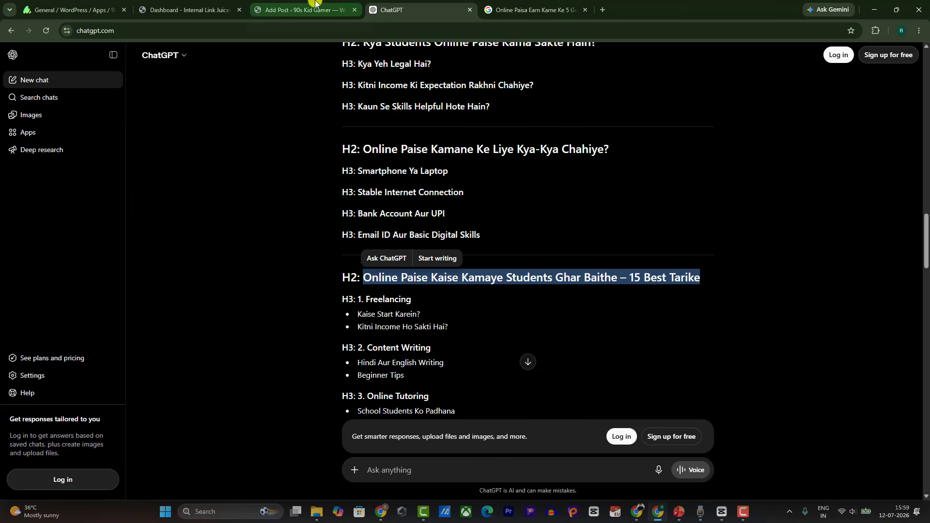
{"action": "left_click", "coordinate": [305, 9]}
{"action": "key", "text": "ctrl+v"}
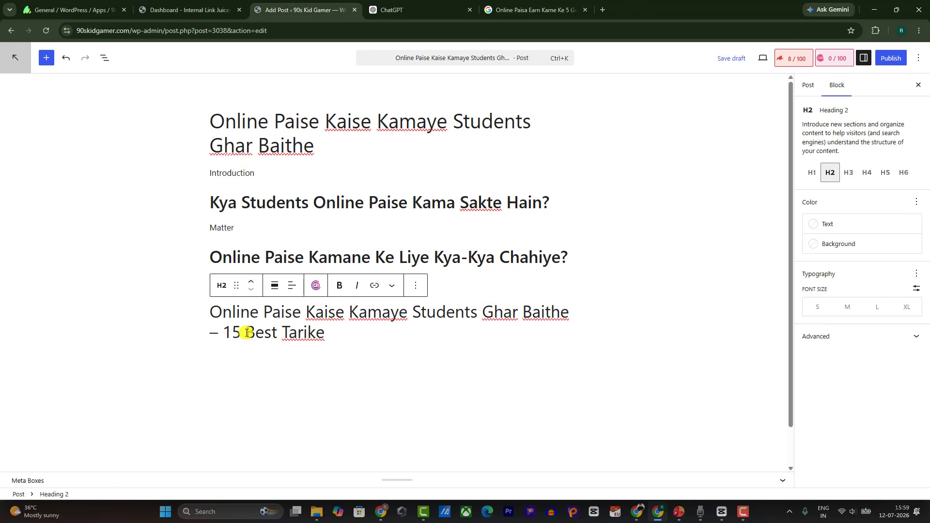
Change the new heading's number to 5 so it ends in "5 Best Tarike", make it bold, and start a paragraph beneath it.
{"action": "key", "text": "BackSpace"}
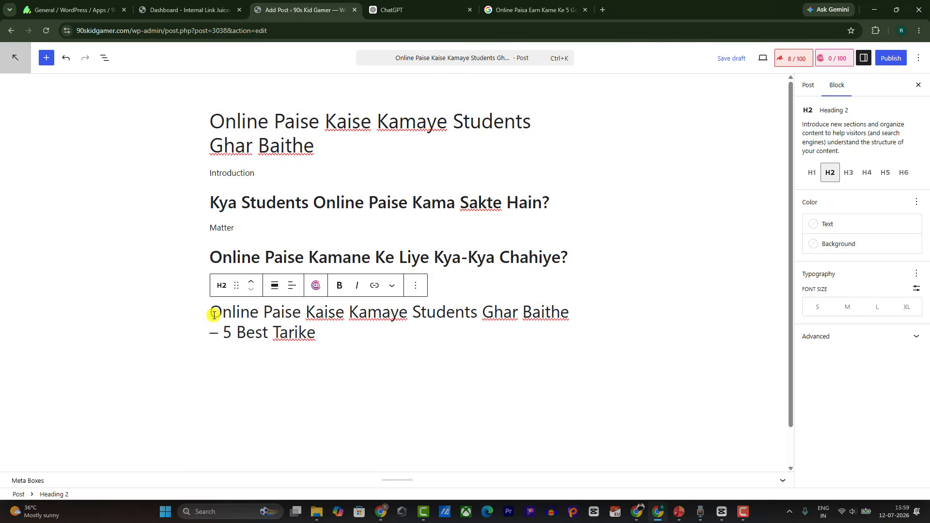
{"action": "left_click_drag", "start_coordinate": [214, 315], "coordinate": [315, 332]}
{"action": "left_click", "coordinate": [340, 285]}
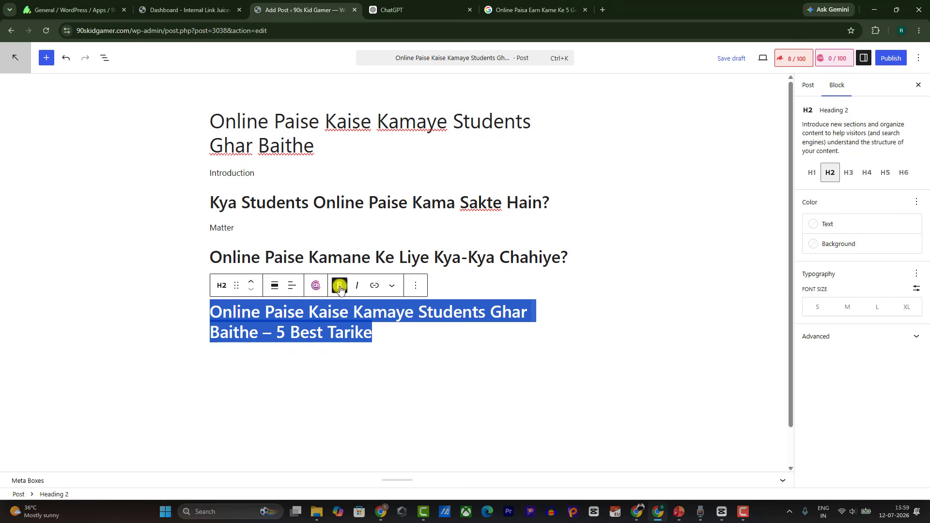
{"action": "left_click", "coordinate": [410, 339]}
{"action": "key", "text": "Return"}
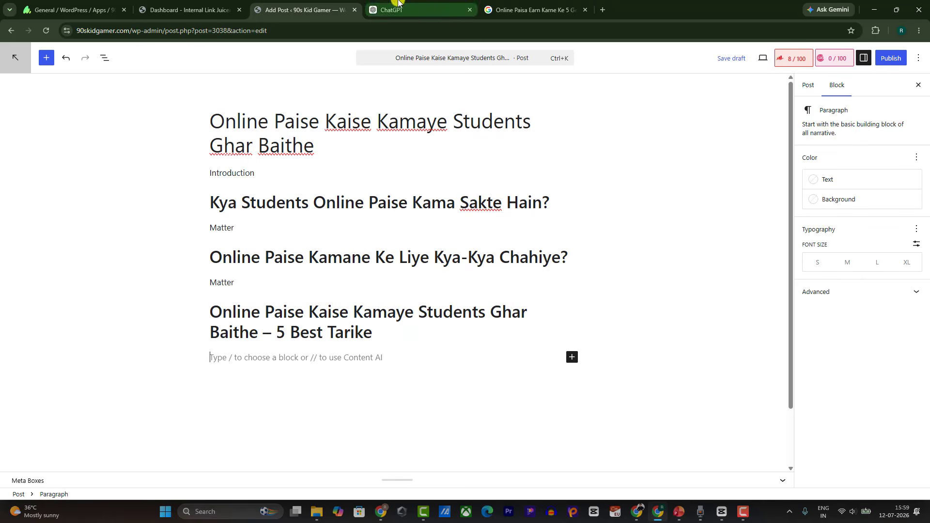
Copy the H2 heading "Students Ke Liye Sabse Best Online Earning Method Kaunsa Hai?" from ChatGPT's outline and return to the WordPress post.
{"action": "left_click", "coordinate": [504, 4]}
{"action": "left_click", "coordinate": [395, 7]}
{"action": "scroll", "coordinate": [337, 208], "scroll_direction": "down", "scroll_amount": 2}
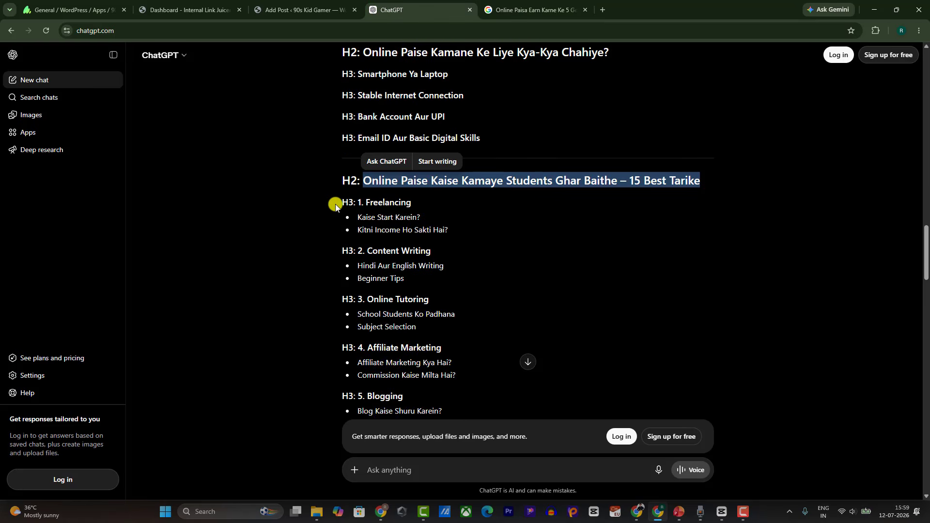
{"action": "scroll", "coordinate": [336, 206], "scroll_direction": "down", "scroll_amount": 15}
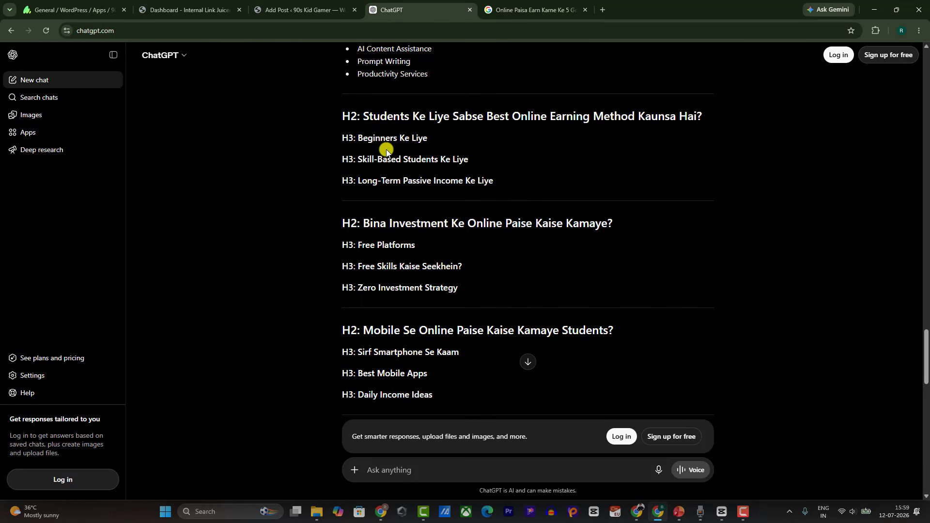
{"action": "scroll", "coordinate": [386, 200], "scroll_direction": "up", "scroll_amount": 2}
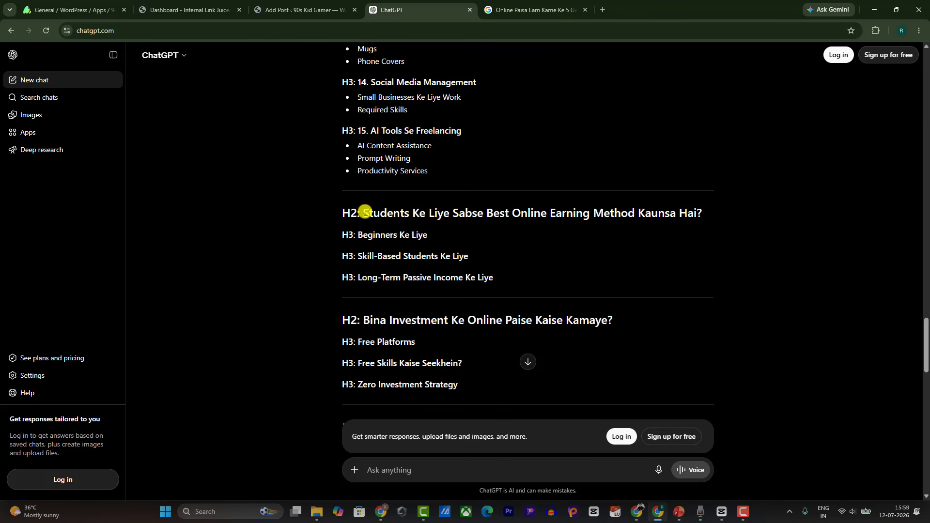
{"action": "left_click_drag", "start_coordinate": [364, 214], "coordinate": [704, 214]}
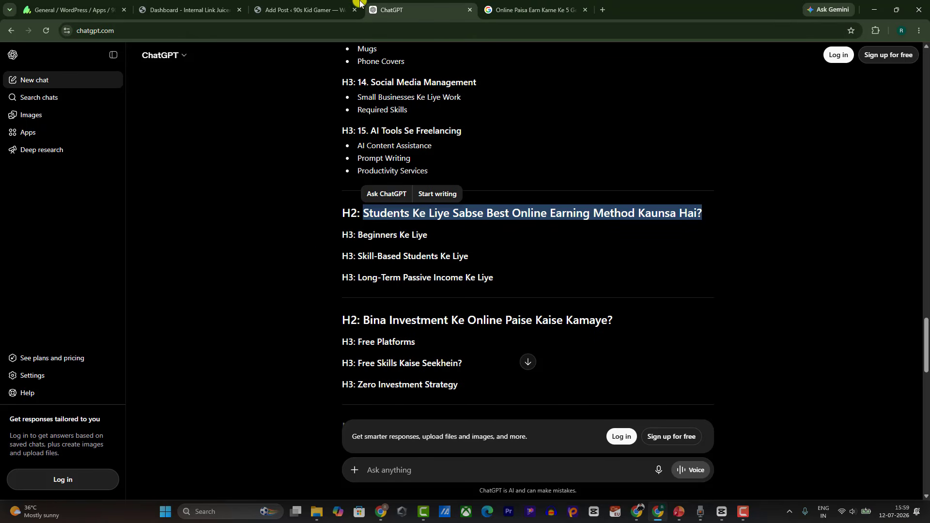
{"action": "left_click", "coordinate": [306, 4]}
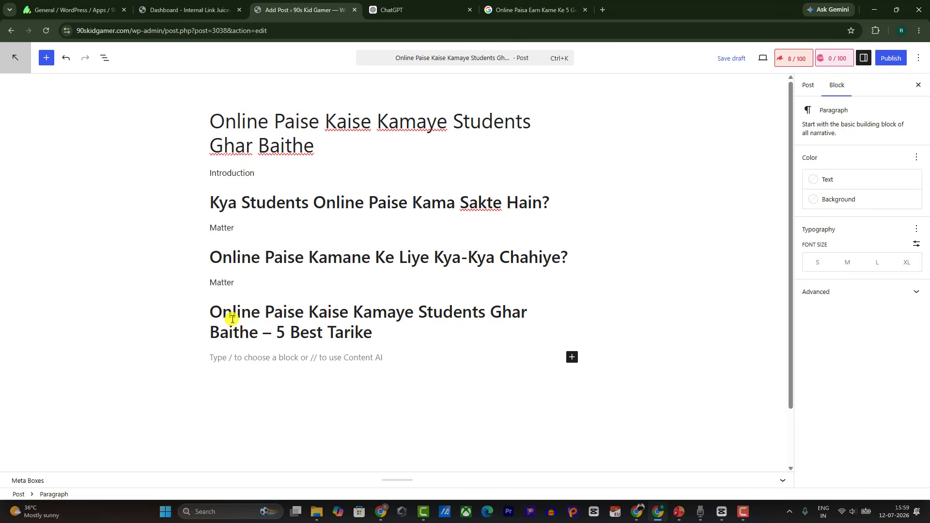
Enter "Matter" under the "5 Best Tarike" heading and add the copied "Students Ke Liye Sabse Best Online Earning Method Kaunsa Hai?" as Heading 2.
{"action": "type", "text": "Matter"}
{"action": "key", "text": "Return"}
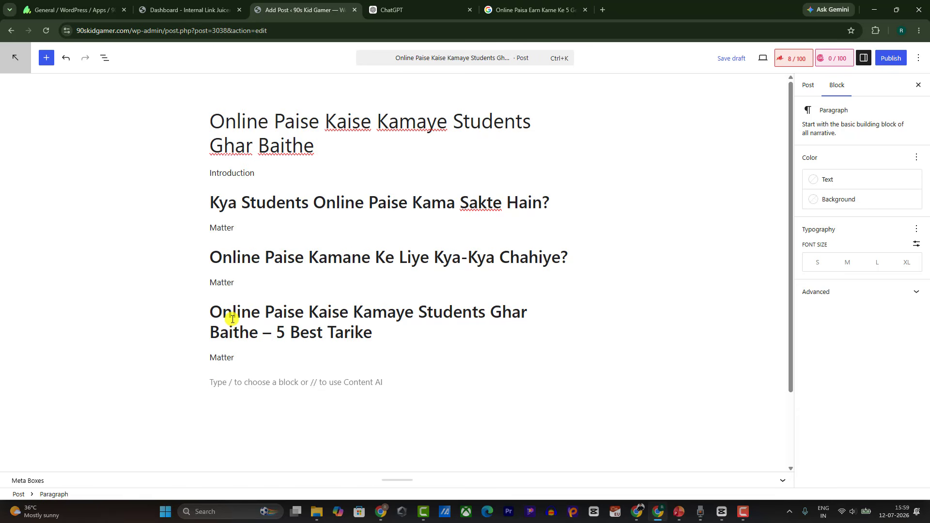
{"action": "key", "text": "ctrl+v"}
{"action": "key", "text": "ctrl+z"}
{"action": "left_click", "coordinate": [573, 384]}
{"action": "left_click", "coordinate": [648, 444]}
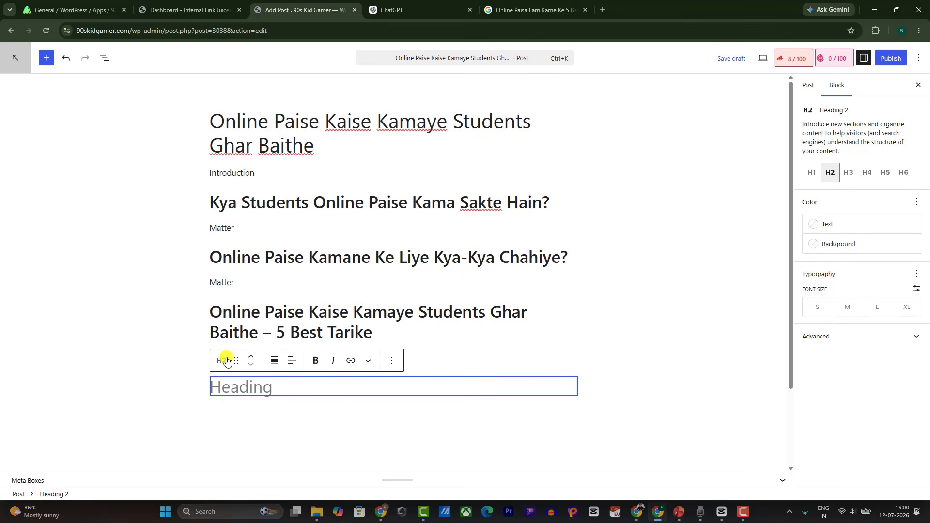
{"action": "key", "text": "ctrl+v"}
Add a placeholder paragraph "Matter" below the "Students Ke Liye Sabse Best Online Earning Method Kaunsa Hai?" heading, followed by an empty paragraph.
{"action": "key", "text": "Return"}
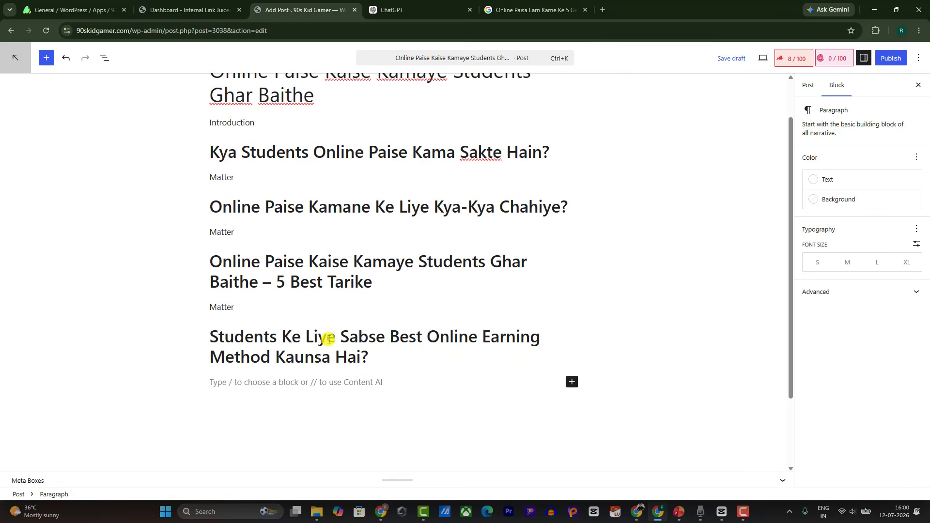
{"action": "type", "text": "Matter"}
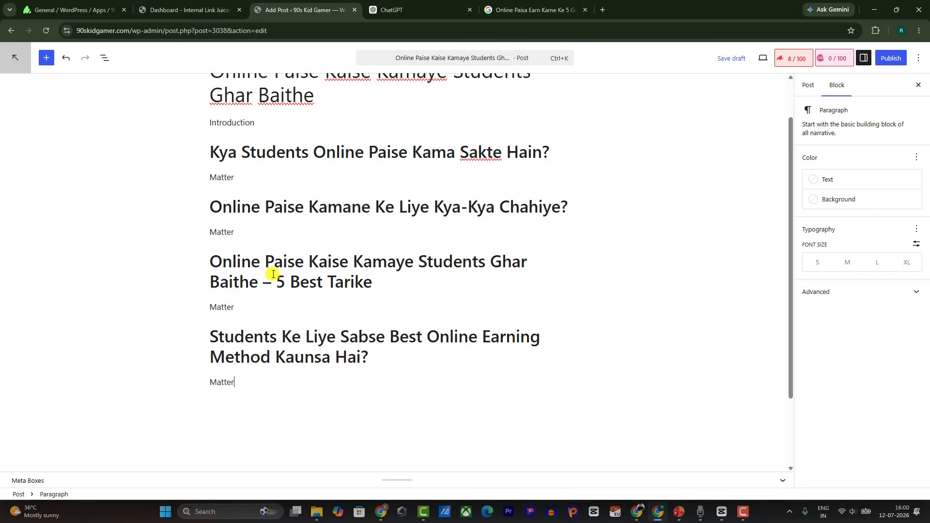
{"action": "key", "text": "Return"}
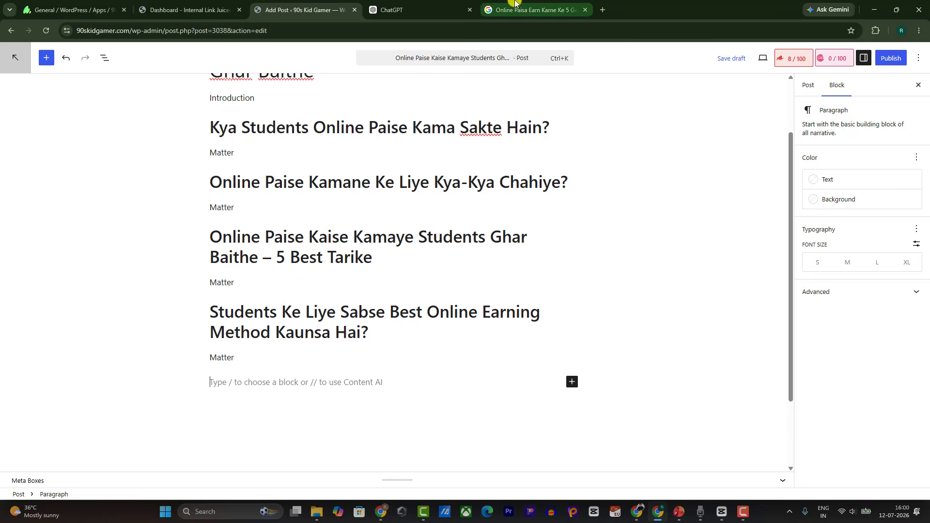
Copy "Beginners Ke Liye" from ChatGPT's outline and add it to the WordPress post as the Heading 3 "1. Beginners Ke Liye".
{"action": "left_click", "coordinate": [392, 4]}
{"action": "scroll", "coordinate": [399, 246], "scroll_direction": "down", "scroll_amount": 1}
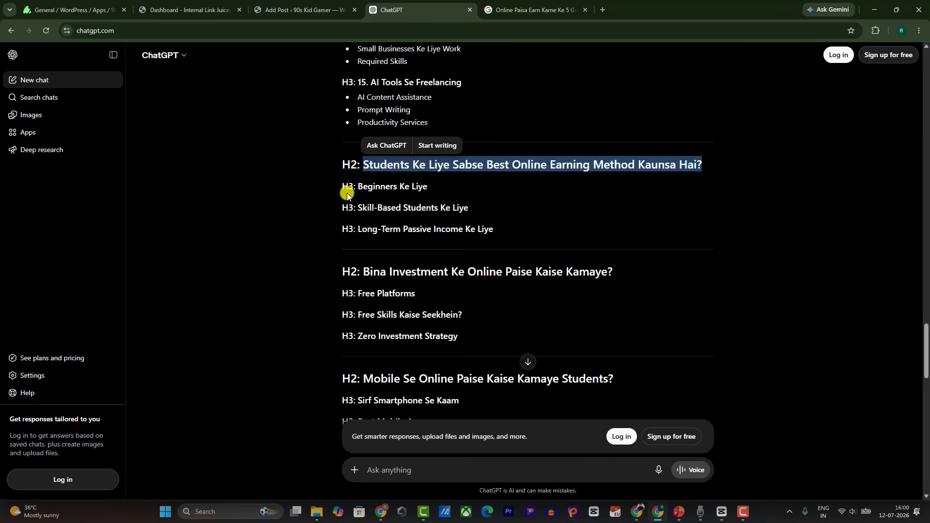
{"action": "left_click_drag", "start_coordinate": [357, 187], "coordinate": [427, 189]}
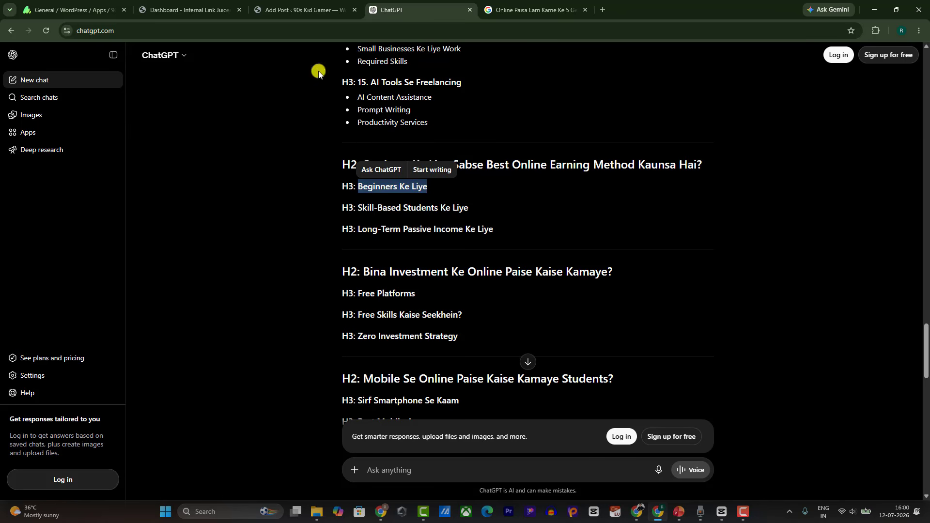
{"action": "left_click", "coordinate": [298, 9]}
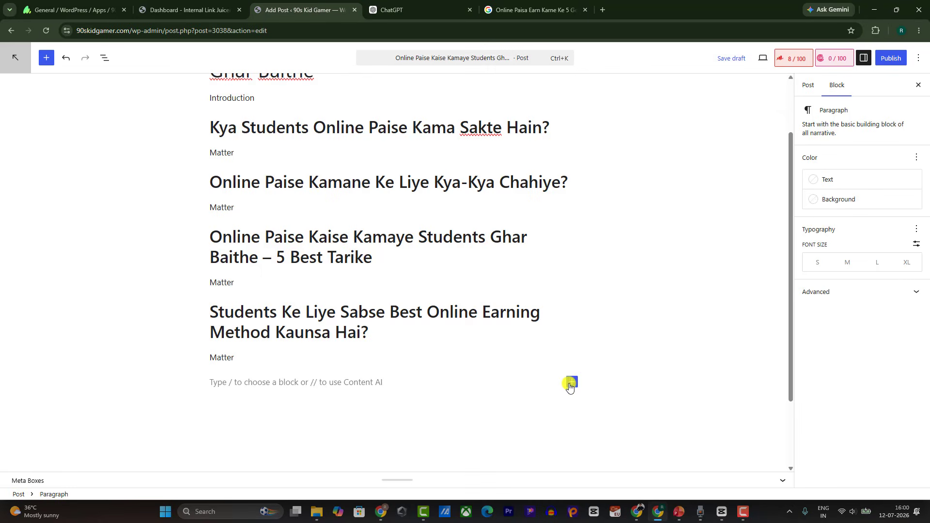
{"action": "left_click", "coordinate": [570, 384]}
{"action": "left_click", "coordinate": [653, 443]}
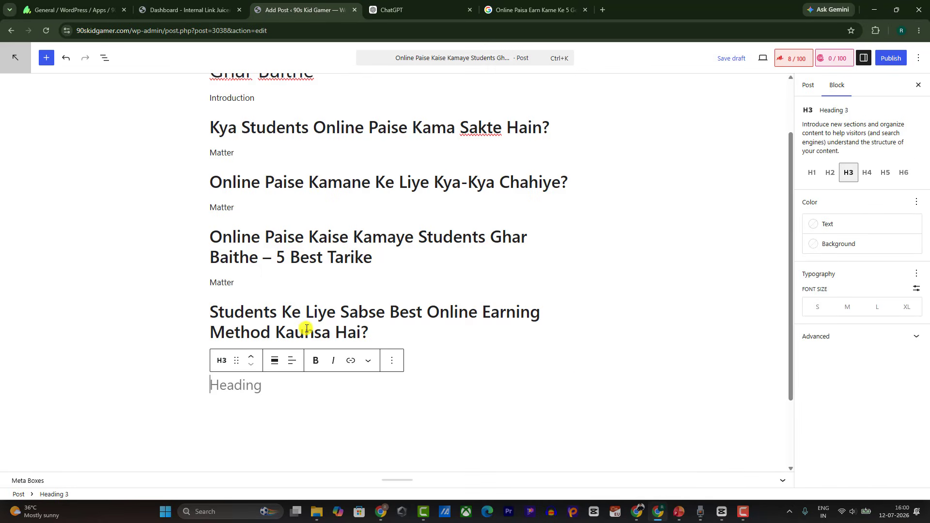
{"action": "left_click", "coordinate": [316, 360]}
{"action": "type", "text": "1. Beginners Ke Liye"}
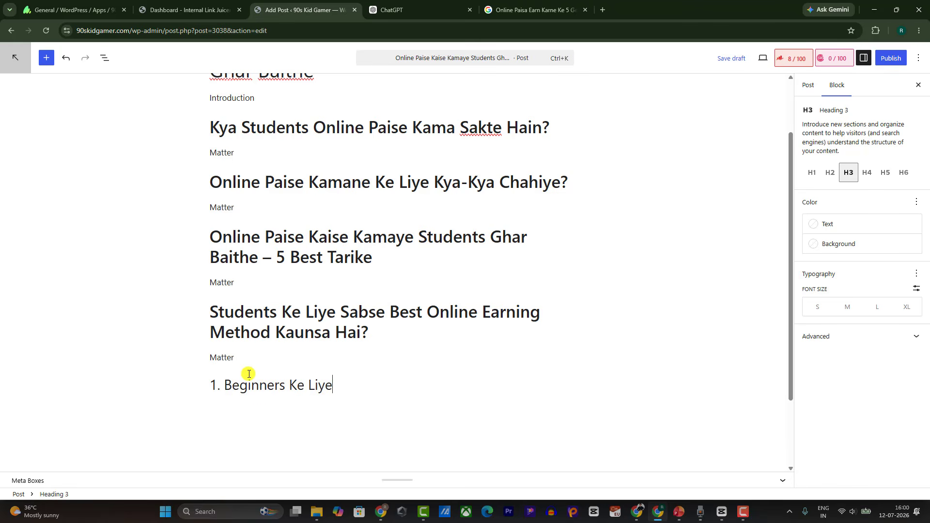
Add a placeholder paragraph "Matter" below the "1. Beginners Ke Liye" heading, followed by an empty paragraph.
{"action": "key", "text": "Return"}
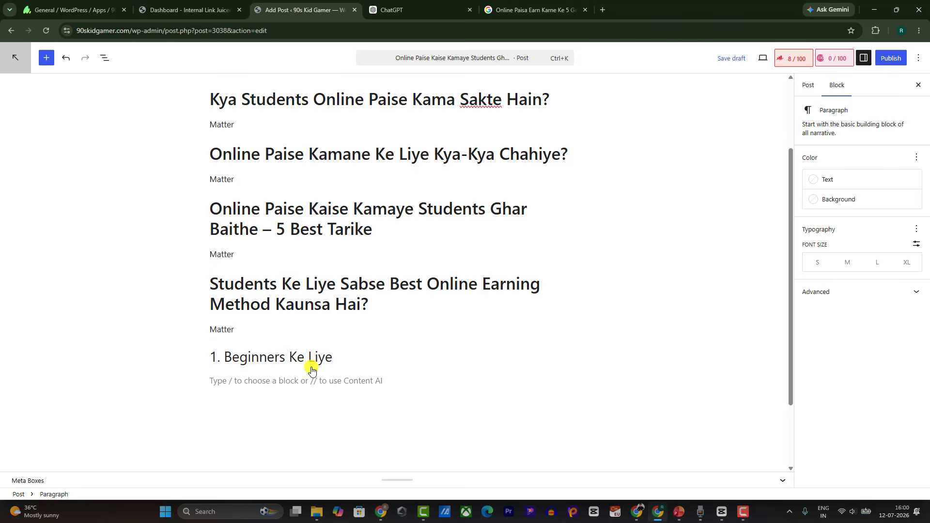
{"action": "type", "text": "Matter"}
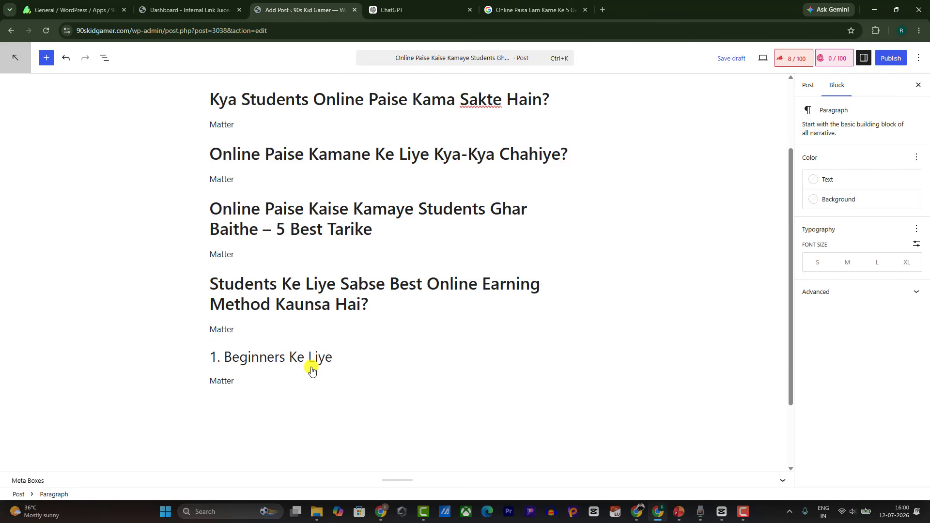
{"action": "key", "text": "Return"}
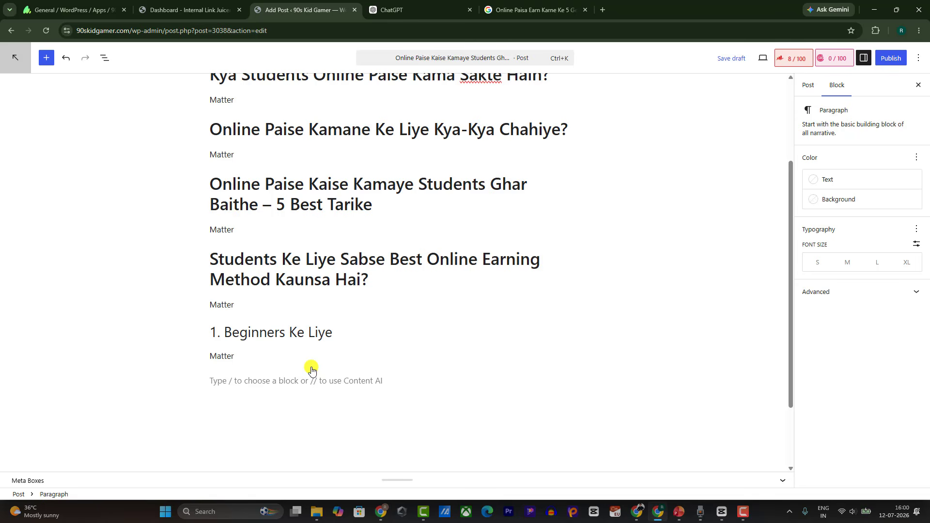
Add the Heading 3 "2. Skill-Based Students Ke Liye" to the post, copying its wording from ChatGPT's outline.
{"action": "type", "text": "2."}
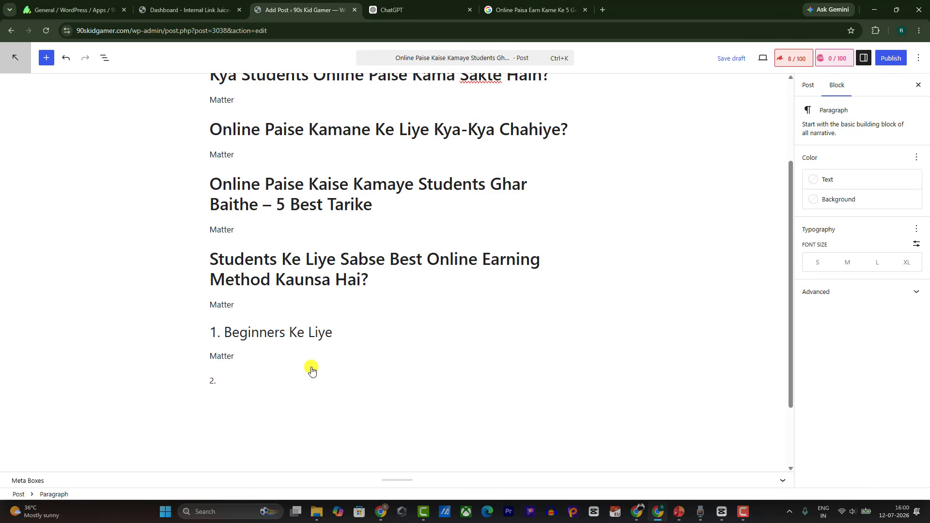
{"action": "key", "text": "BackSpace"}
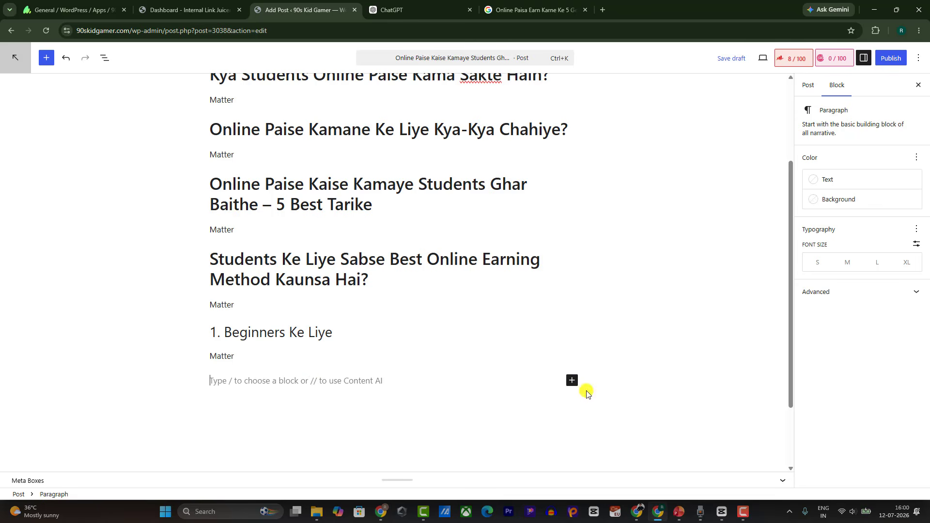
{"action": "left_click", "coordinate": [572, 381]}
{"action": "left_click", "coordinate": [701, 451]}
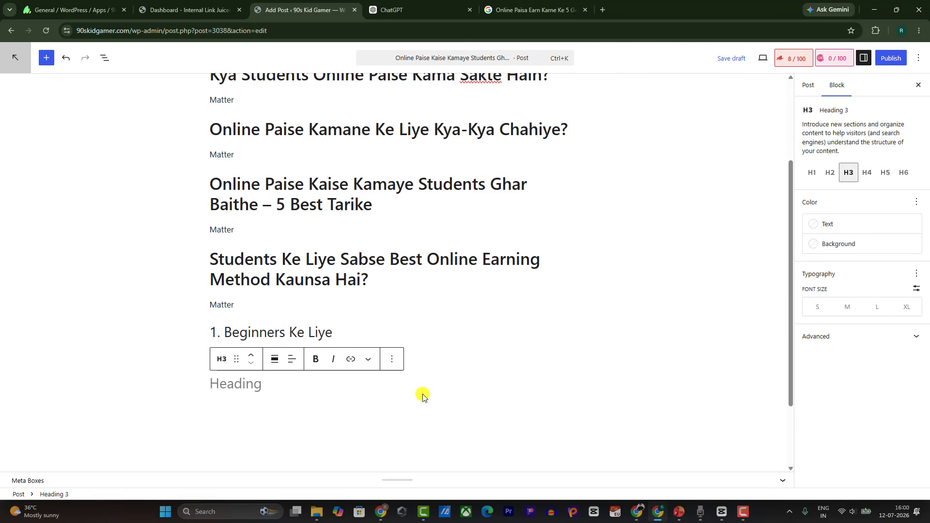
{"action": "type", "text": "2."}
{"action": "key", "text": "ctrl+Tab"}
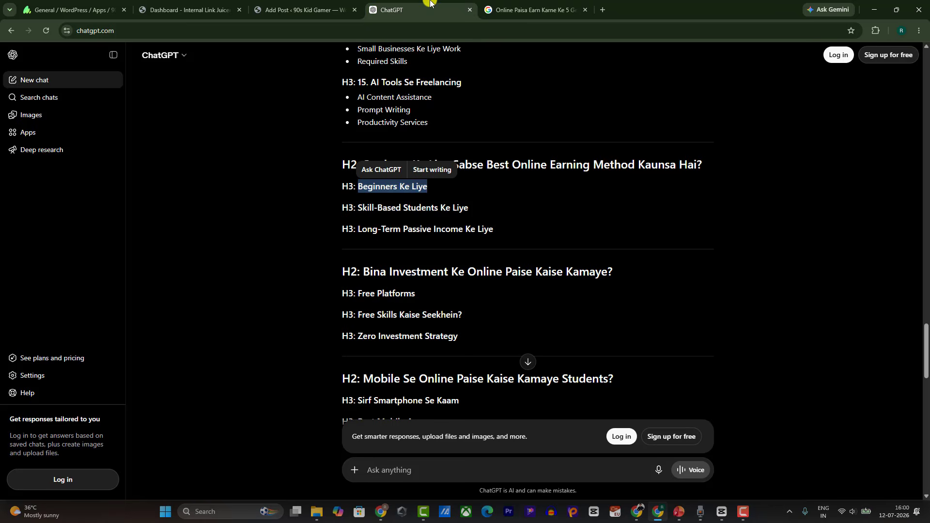
{"action": "left_click_drag", "start_coordinate": [363, 215], "coordinate": [467, 214]}
{"action": "key", "text": "ctrl+c"}
{"action": "left_click", "coordinate": [345, 5]}
{"action": "key", "text": "ctrl+v"}
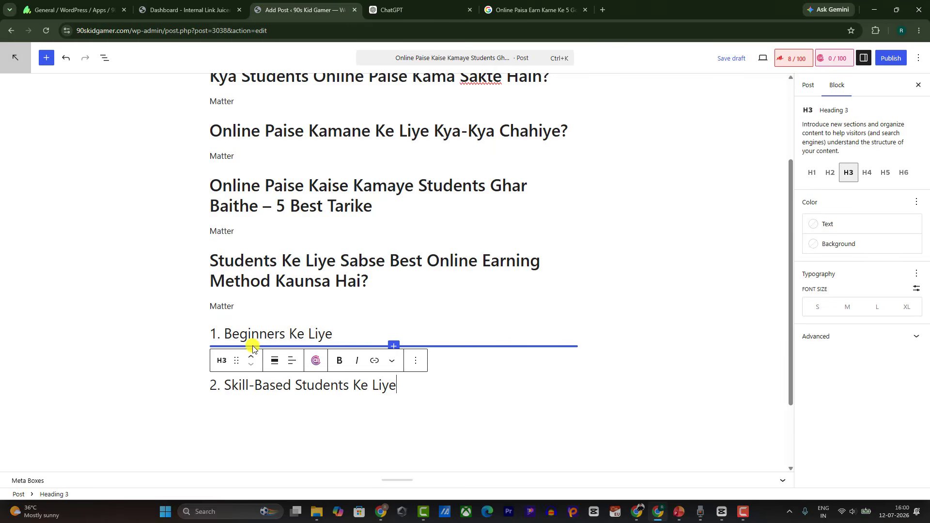
Enter the placeholder "Matter" beneath the "2. Skill-Based Students Ke Liye" heading and start another paragraph.
{"action": "key", "text": "Return"}
{"action": "type", "text": "Matter"}
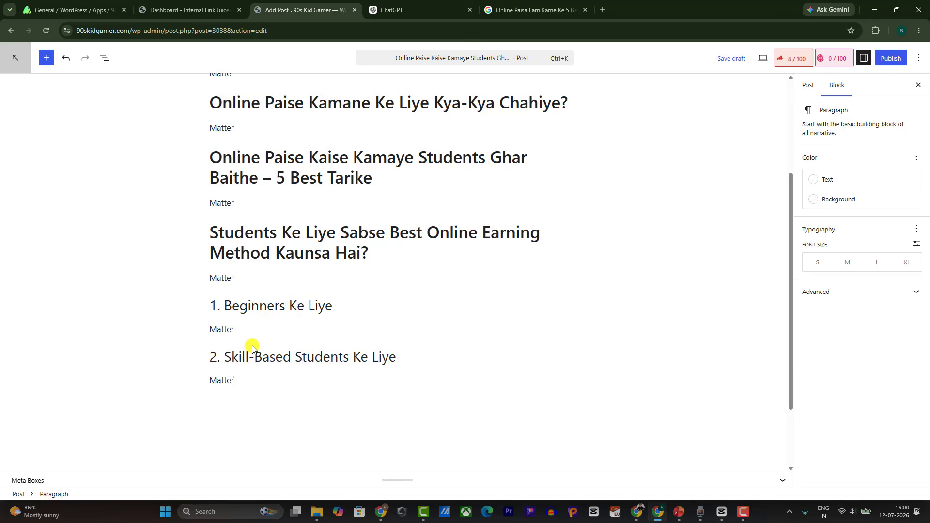
{"action": "key", "text": "Return"}
{"action": "type", "text": "3."}
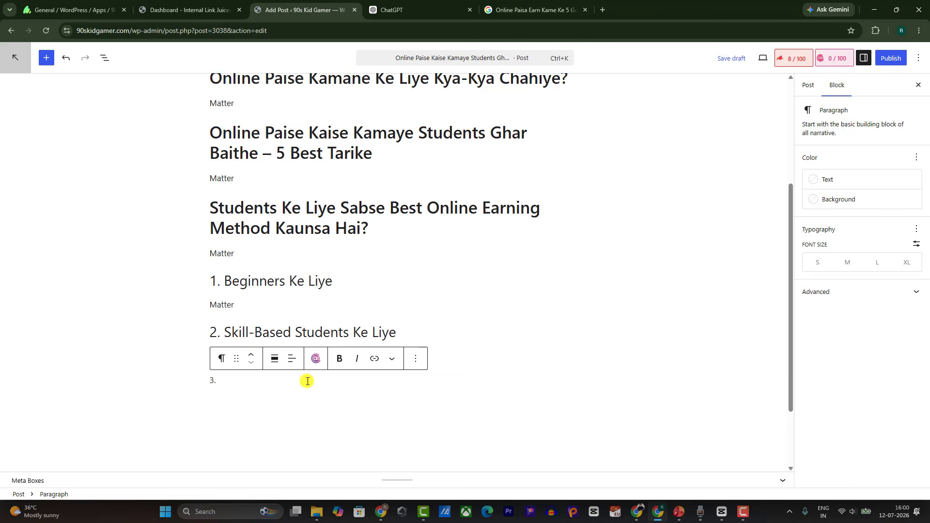
{"action": "key", "text": "BackSpace"}
{"action": "key", "text": "BackSpace"}
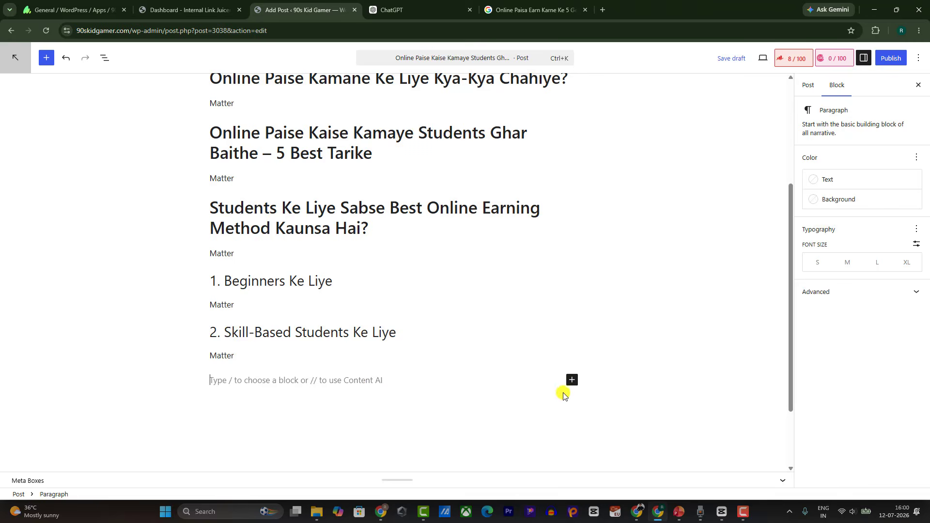
Add the Heading 3 "3. Long-Term Passive Income Ke Liye" with wording copied from ChatGPT's outline, and start an empty paragraph beneath it.
{"action": "left_click", "coordinate": [571, 381]}
{"action": "left_click", "coordinate": [698, 448]}
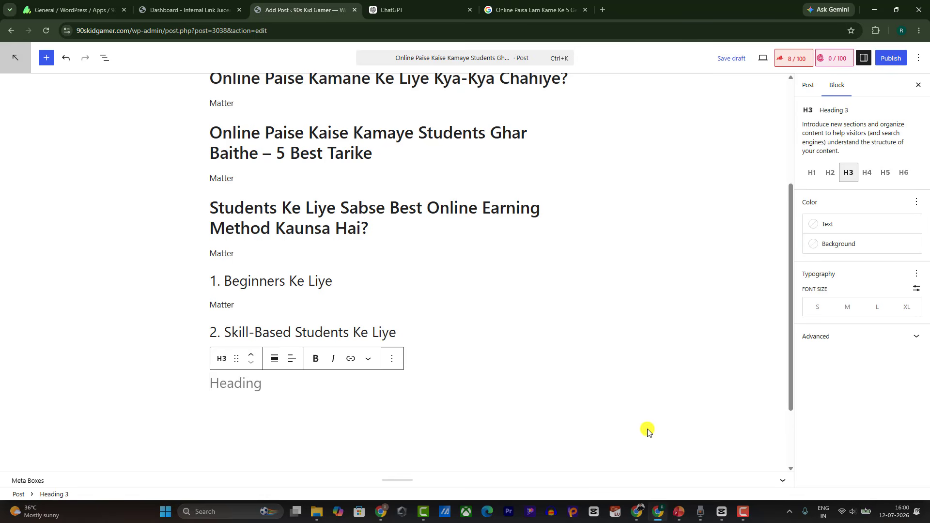
{"action": "type", "text": "3."}
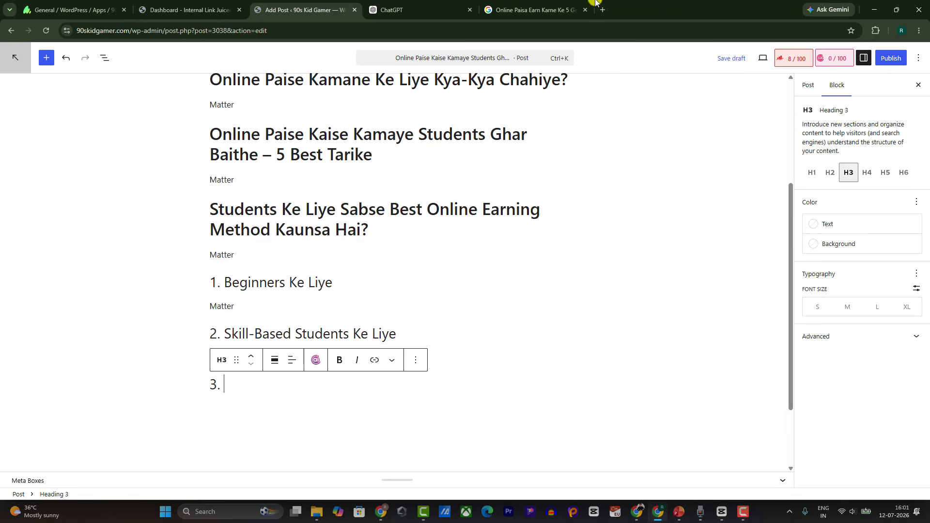
{"action": "left_click", "coordinate": [442, 19]}
{"action": "left_click_drag", "start_coordinate": [359, 336], "coordinate": [457, 336]}
{"action": "left_click_drag", "start_coordinate": [358, 230], "coordinate": [494, 231]}
{"action": "key", "text": "ctrl+c"}
{"action": "left_click", "coordinate": [300, 10]}
{"action": "key", "text": "ctrl+v"}
{"action": "key", "text": "Return"}
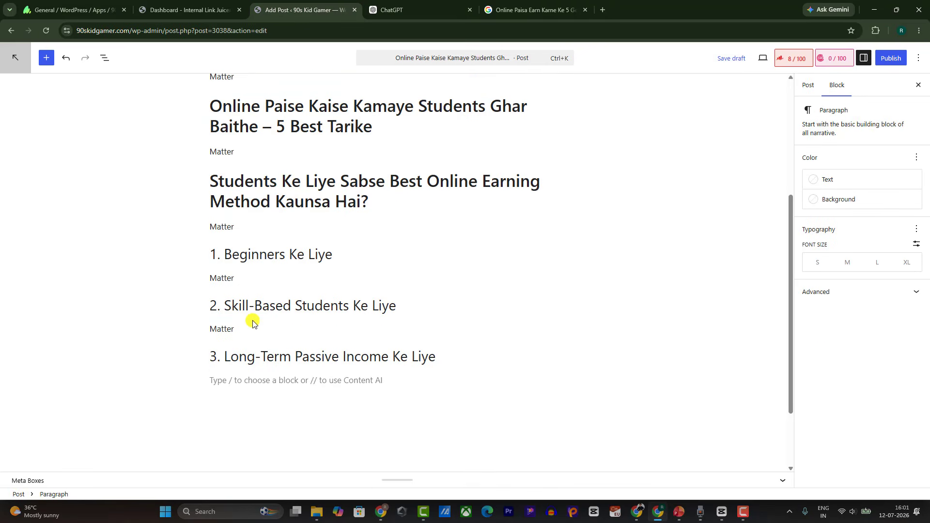
Copy the H2 heading "Mobile Se Online Paise Kaise Kamaye Students?" from ChatGPT's outline and return to the WordPress post.
{"action": "left_click", "coordinate": [385, 10]}
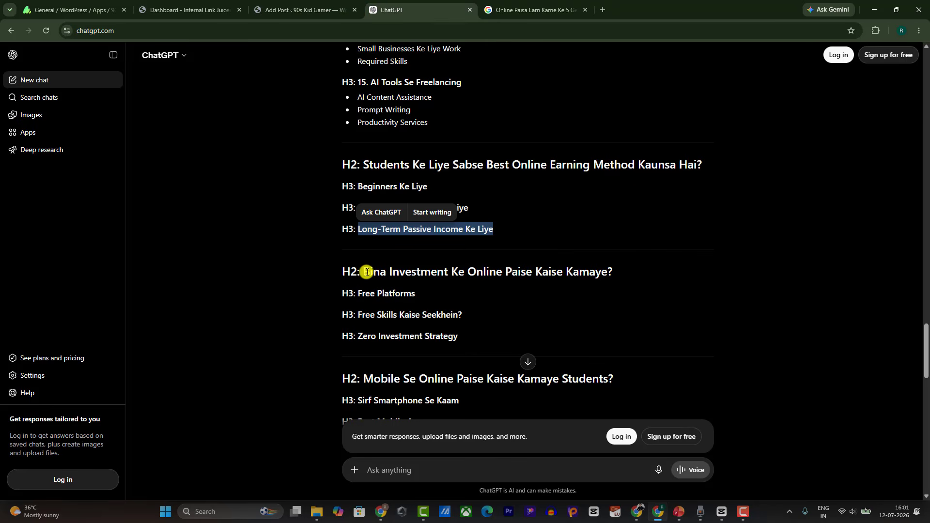
{"action": "left_click_drag", "start_coordinate": [366, 271], "coordinate": [616, 275]}
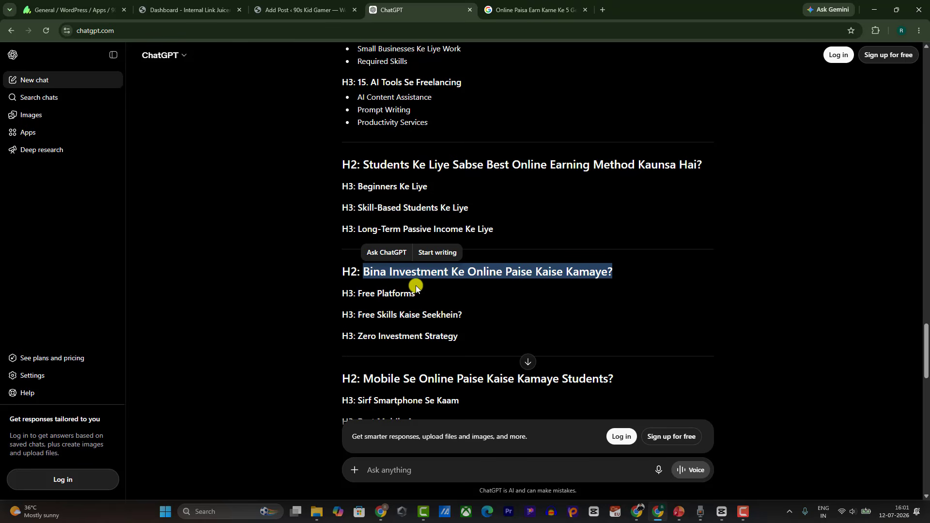
{"action": "scroll", "coordinate": [391, 297], "scroll_direction": "down", "scroll_amount": 4}
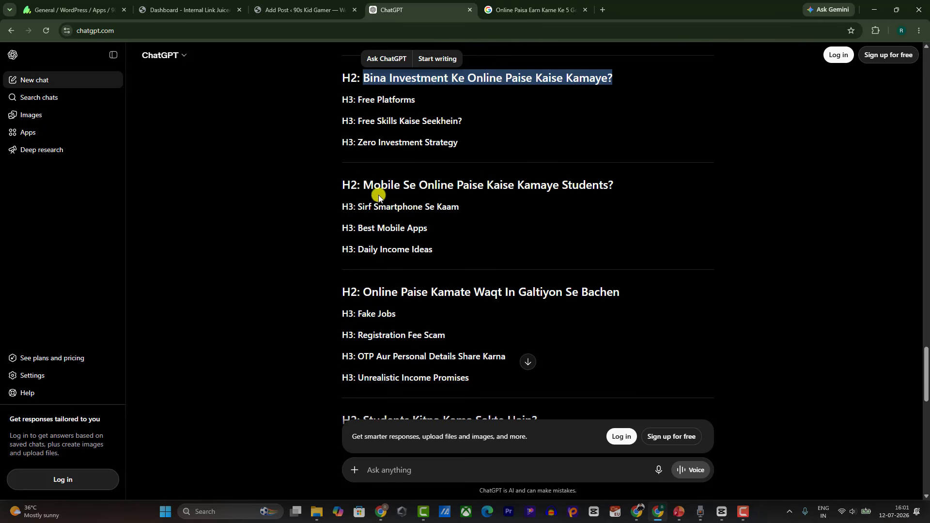
{"action": "left_click_drag", "start_coordinate": [363, 184], "coordinate": [611, 183]}
{"action": "left_click", "coordinate": [346, 3]}
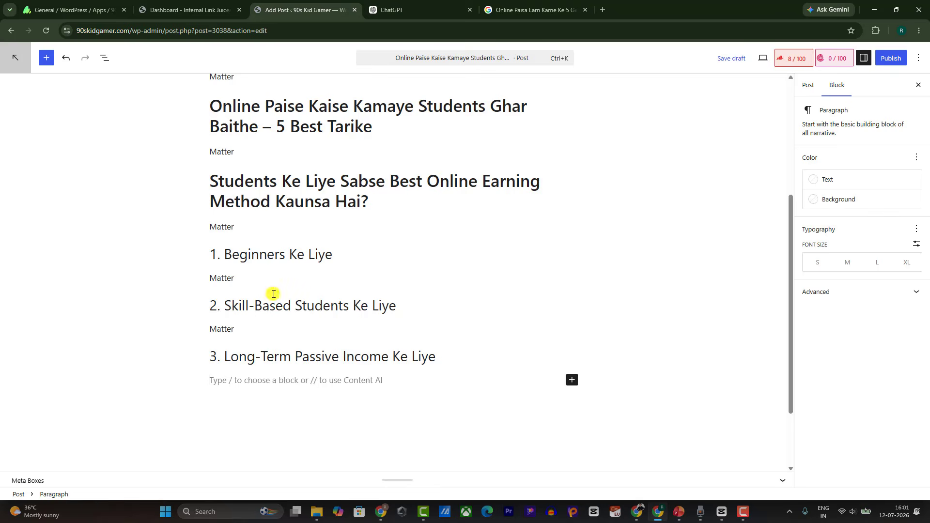
Add the copied "Mobile Se Online Paise Kaise Kamaye Students?" as a bold Heading 2 with a placeholder paragraph "Matter" below it.
{"action": "left_click", "coordinate": [572, 380]}
{"action": "left_click", "coordinate": [637, 445]}
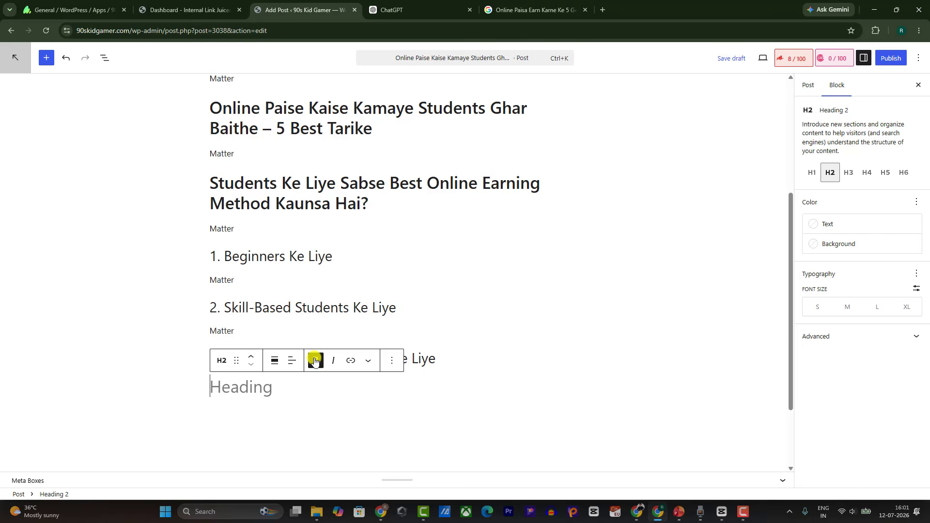
{"action": "key", "text": "ctrl+v"}
{"action": "key", "text": "Return"}
{"action": "type", "text": "Ma"}
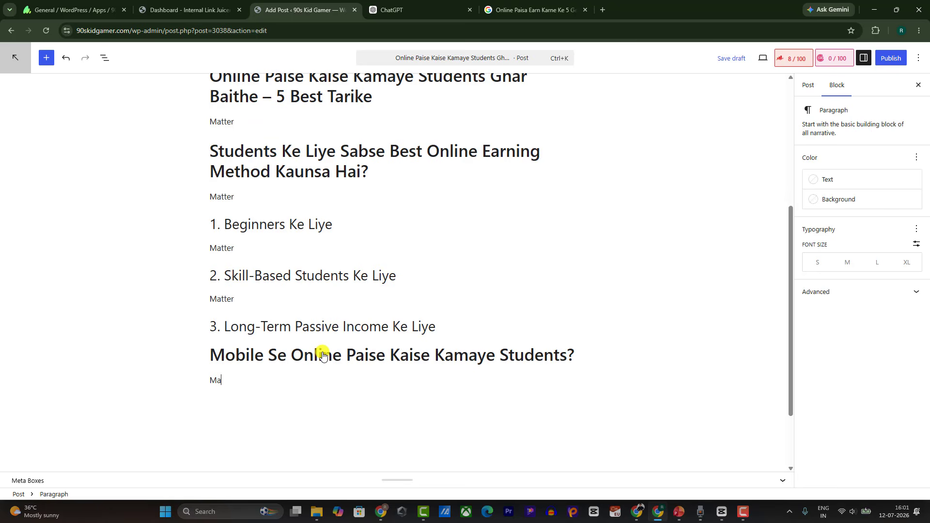
{"action": "key", "text": "Return"}
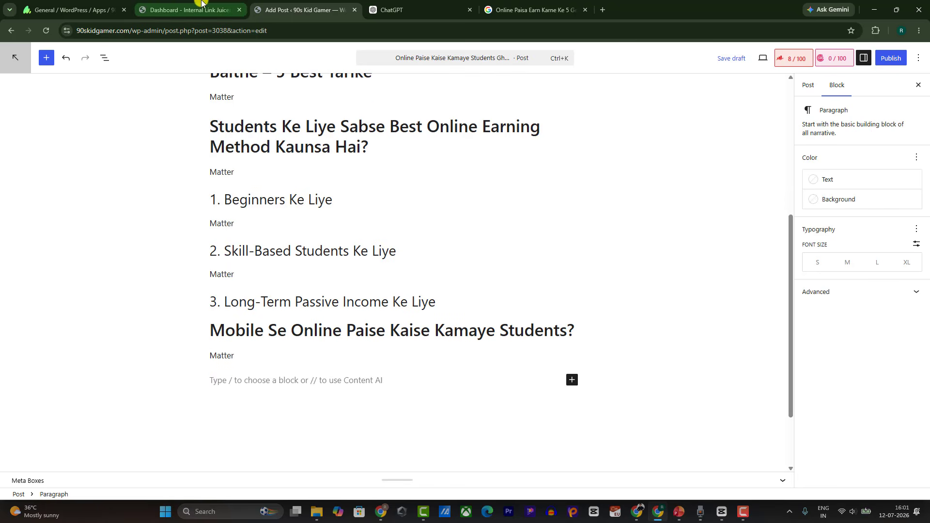
Copy the H2 heading "Online Paise Kamate Waqt In Galtiyon Se Bachen" from ChatGPT's outline and return to the WordPress post.
{"action": "left_click", "coordinate": [394, 6]}
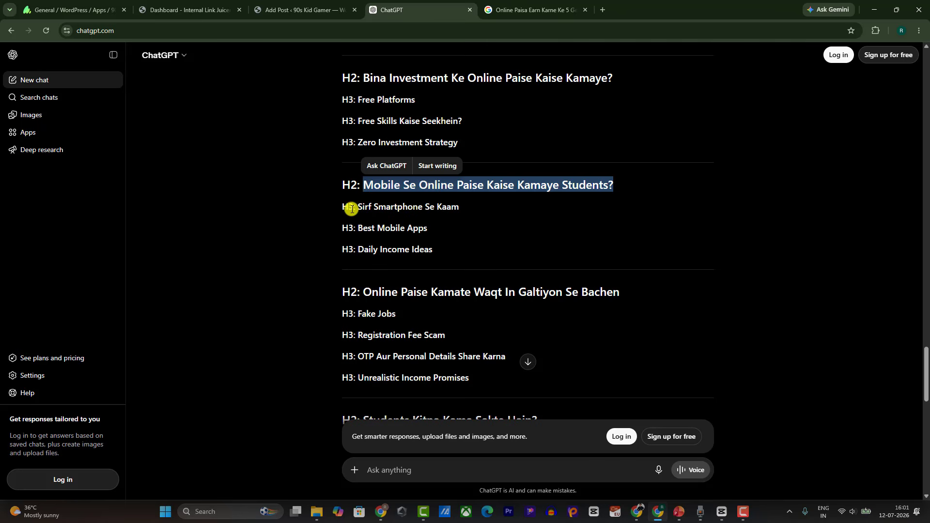
{"action": "left_click_drag", "start_coordinate": [344, 208], "coordinate": [432, 251]}
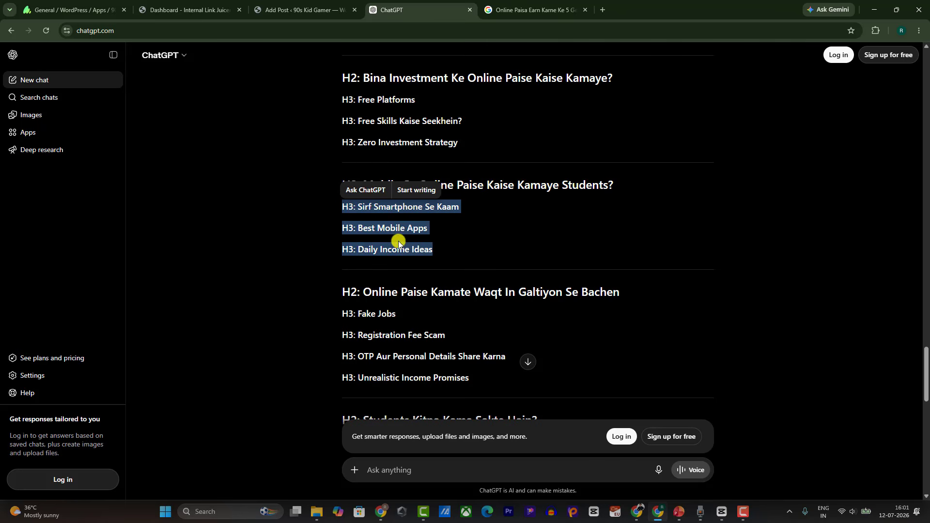
{"action": "scroll", "coordinate": [397, 243], "scroll_direction": "down", "scroll_amount": 2}
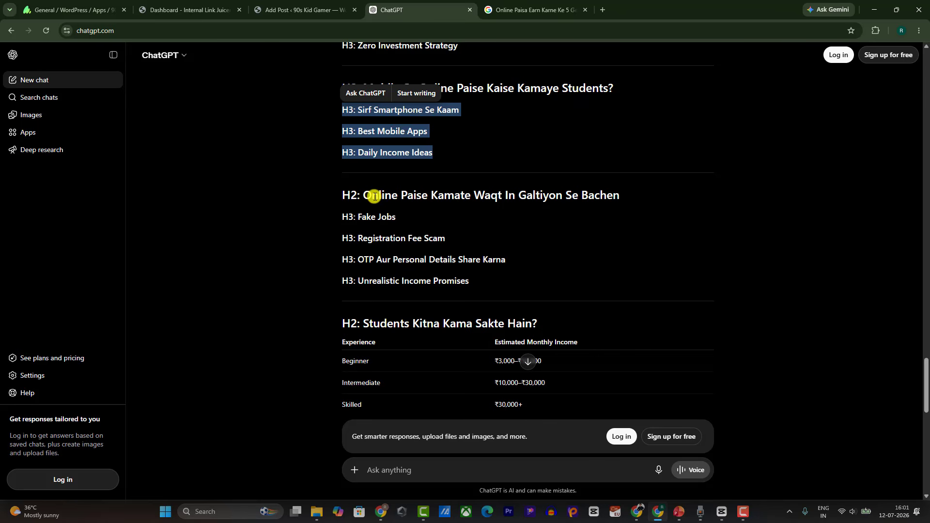
{"action": "left_click_drag", "start_coordinate": [361, 198], "coordinate": [623, 192]}
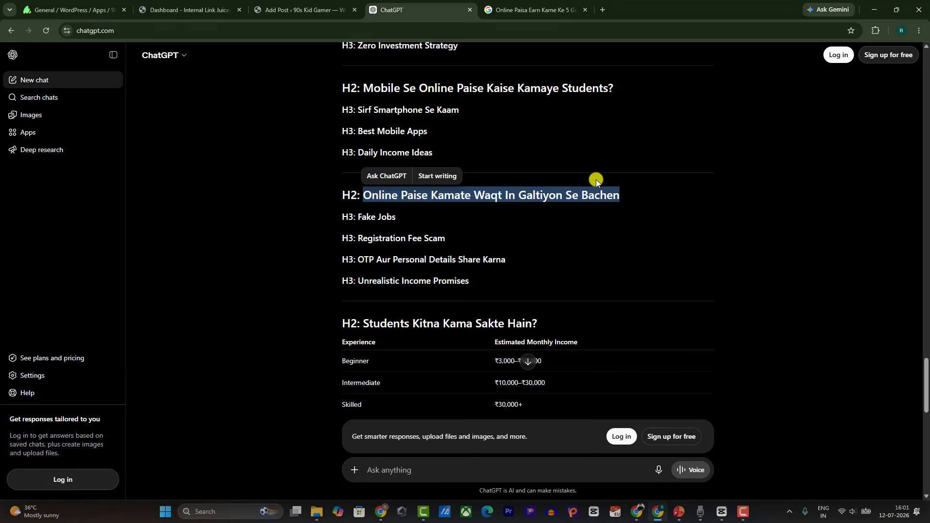
{"action": "left_click", "coordinate": [301, 10]}
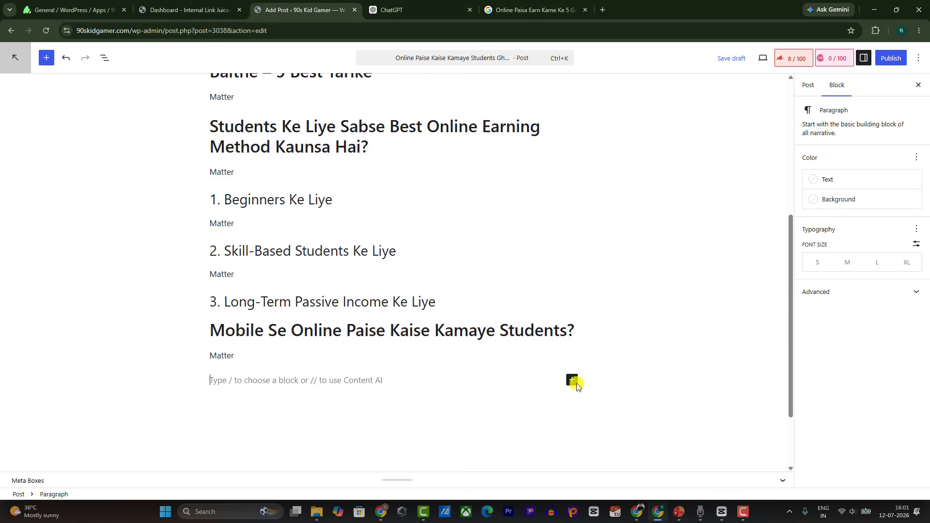
Add the copied "Online Paise Kamate Waqt In Galtiyon Se Bachen" as a bold Heading 2 and start a paragraph beneath it.
{"action": "left_click", "coordinate": [575, 385]}
{"action": "left_click", "coordinate": [641, 441]}
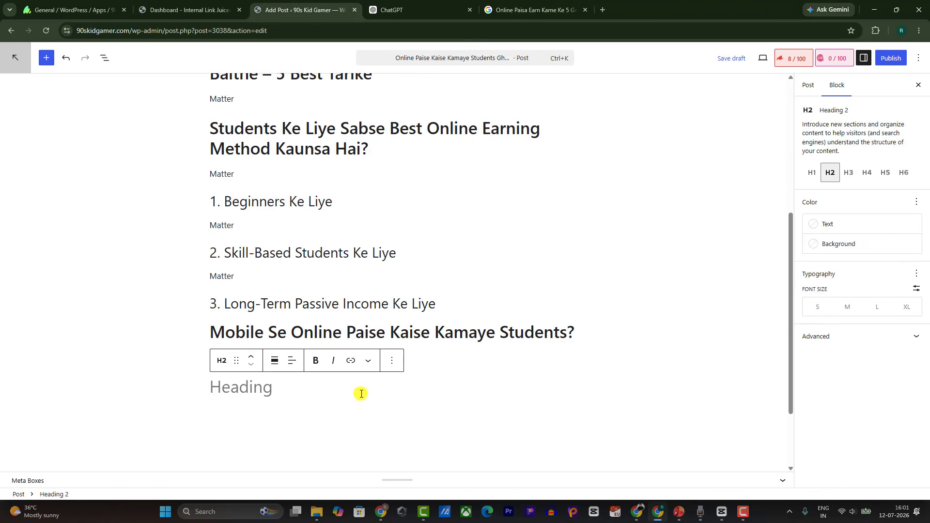
{"action": "key", "text": "ctrl+v"}
{"action": "key", "text": "Return"}
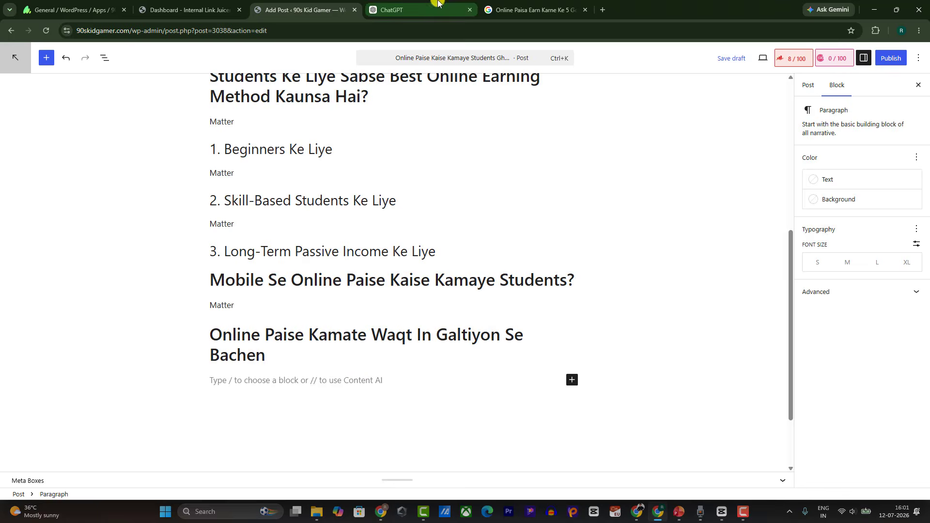
{"action": "left_click", "coordinate": [411, 10]}
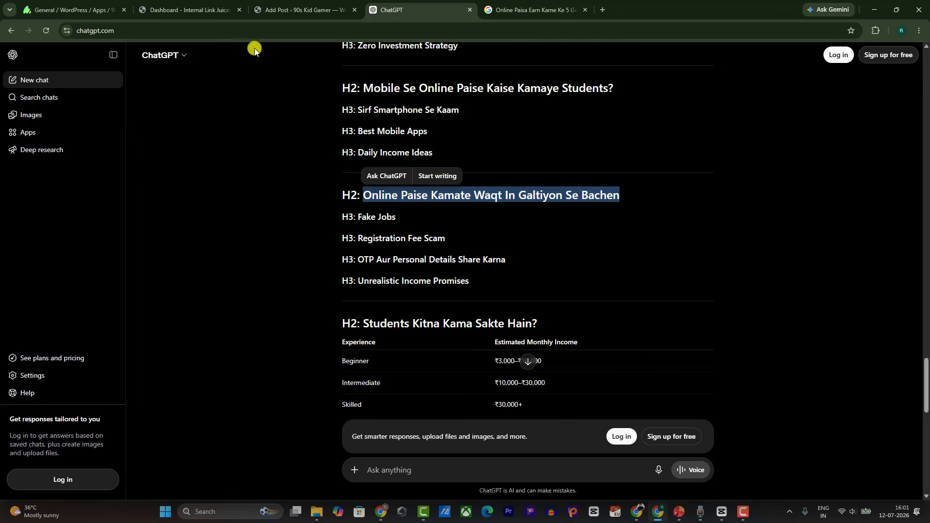
{"action": "left_click", "coordinate": [281, 10]}
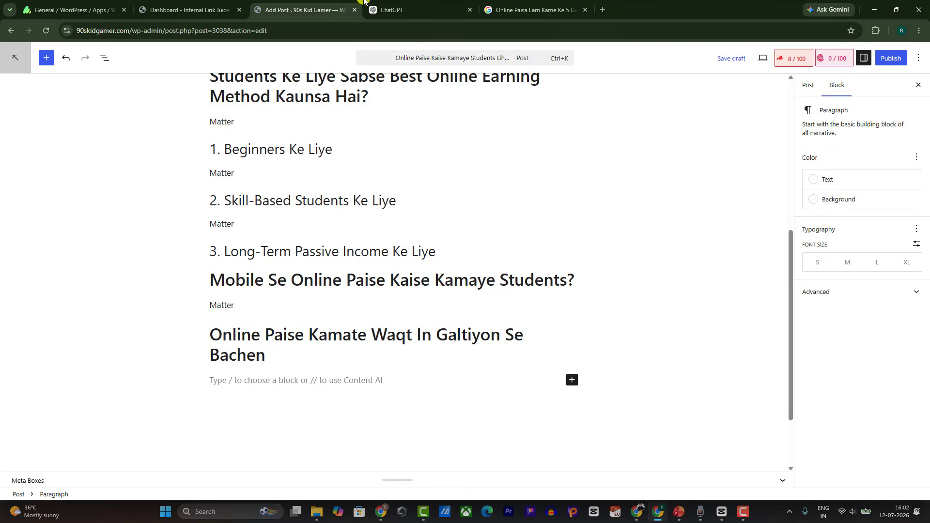
Review the remaining headings in ChatGPT's outline, from "Students Kitna Kama Sakte Hain?" down to the FAQs and Conclusion, and return to the WordPress post.
{"action": "left_click", "coordinate": [412, 9]}
{"action": "scroll", "coordinate": [407, 281], "scroll_direction": "down", "scroll_amount": 3}
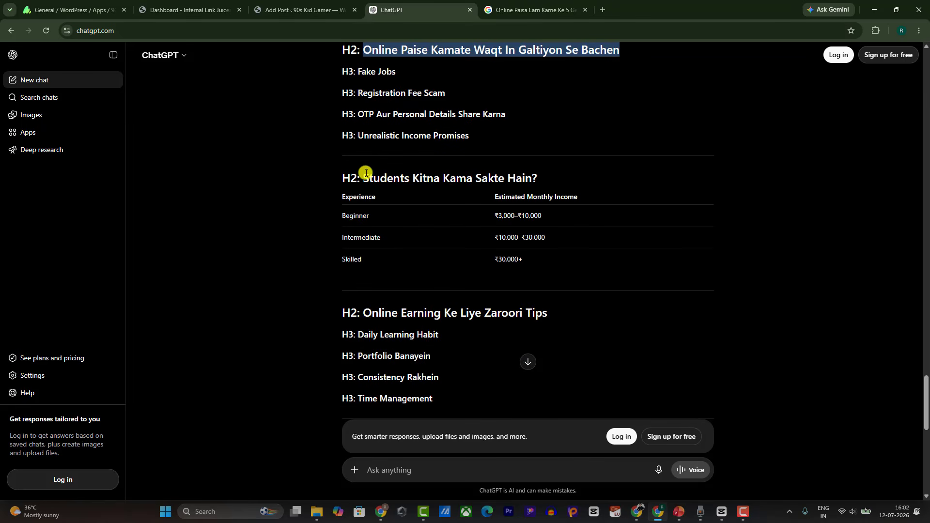
{"action": "left_click_drag", "start_coordinate": [366, 173], "coordinate": [551, 176]}
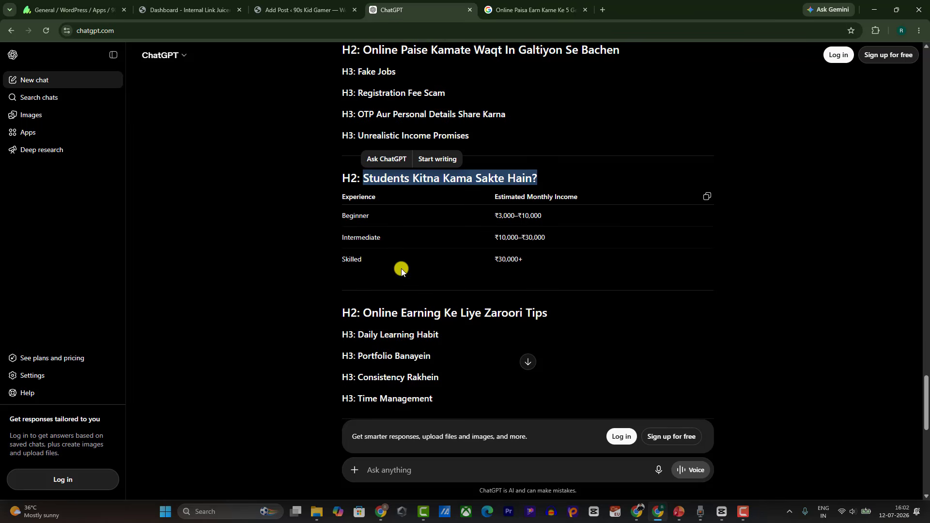
{"action": "scroll", "coordinate": [401, 268], "scroll_direction": "down", "scroll_amount": 2}
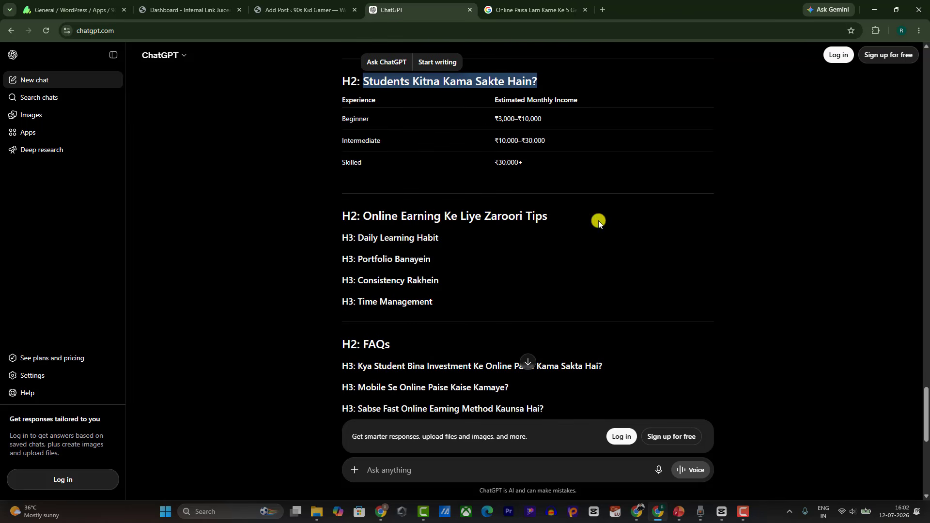
{"action": "scroll", "coordinate": [434, 263], "scroll_direction": "down", "scroll_amount": 4}
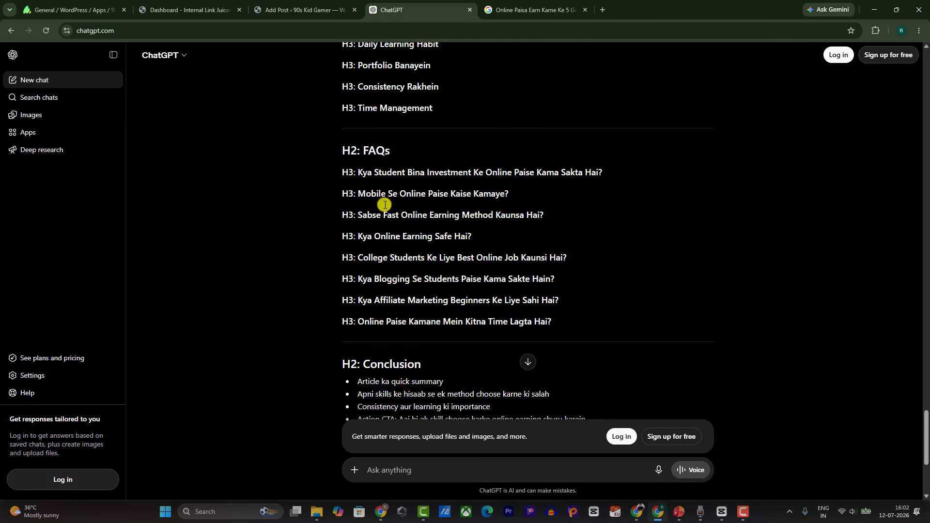
{"action": "left_click", "coordinate": [313, 9]}
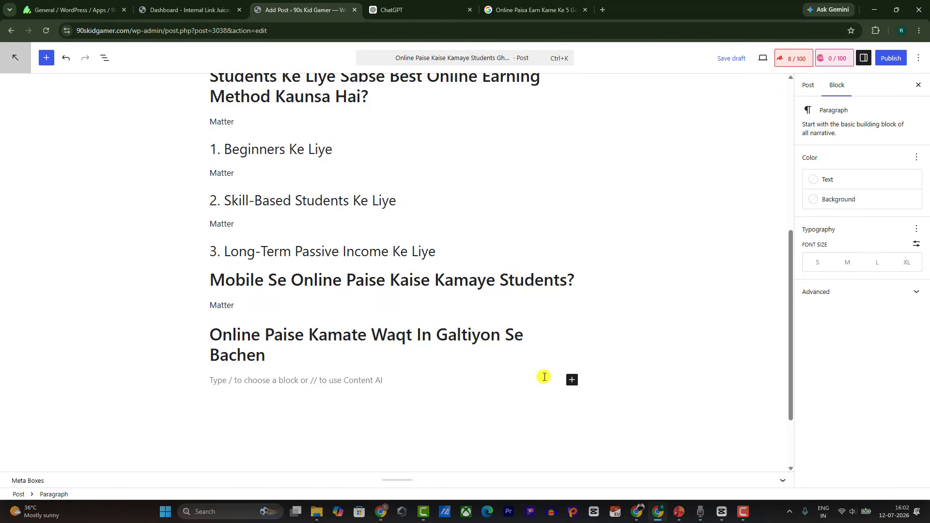
Fill the paragraph below "Online Paise Kamate Waqt In Galtiyon Se Bachen" with the placeholder "Matter" and start a new paragraph.
{"action": "type", "text": "M"}
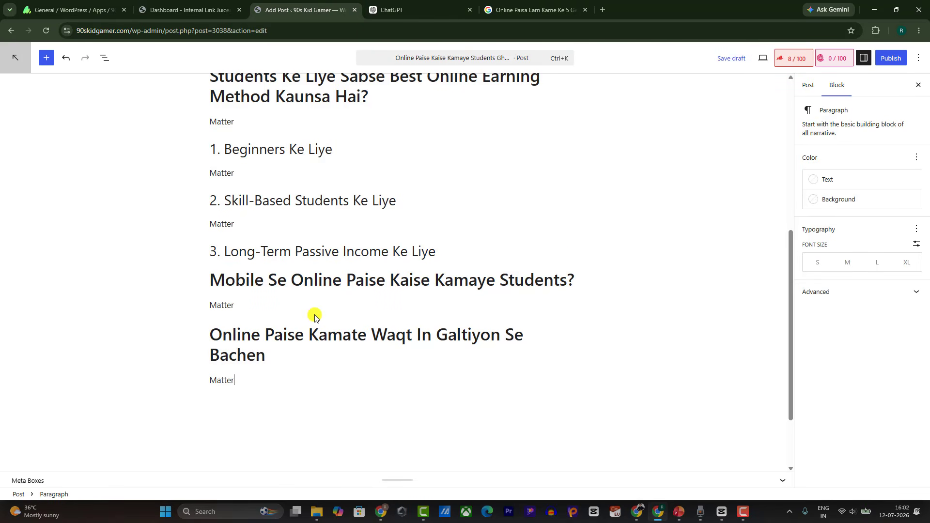
{"action": "type", "text": "atter"}
{"action": "key", "text": "Return"}
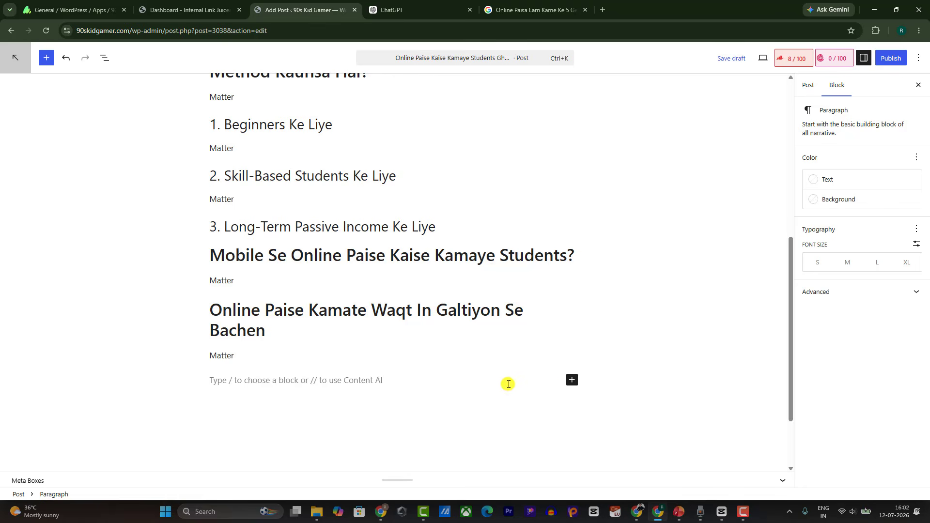
Add a bold Heading 3 "FAQ" below the last "Matter" placeholder and start a paragraph beneath it.
{"action": "left_click", "coordinate": [572, 380]}
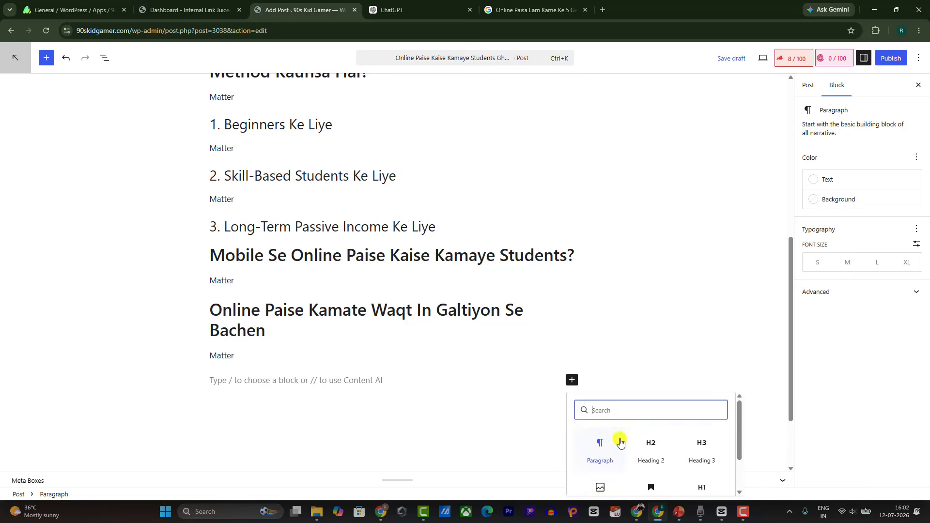
{"action": "left_click", "coordinate": [703, 451]}
{"action": "type", "text": "FAQ"}
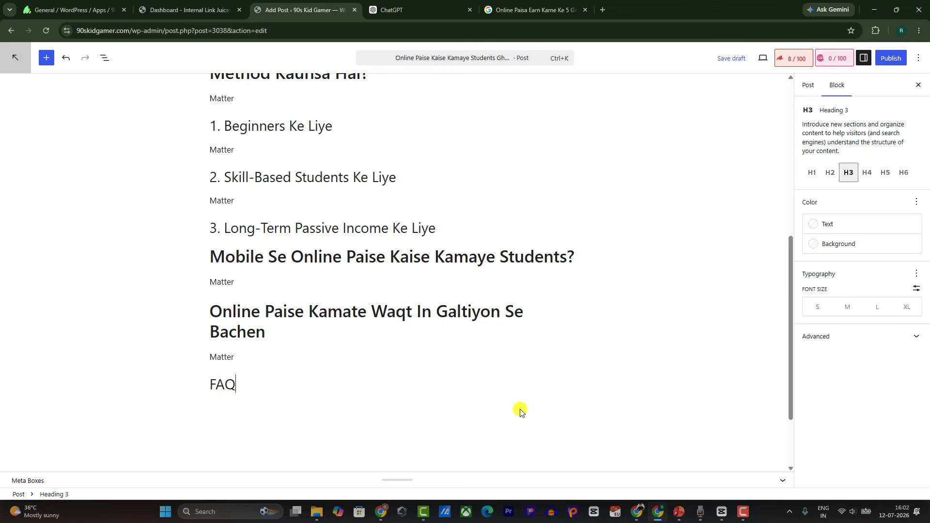
{"action": "double_click", "coordinate": [225, 385]}
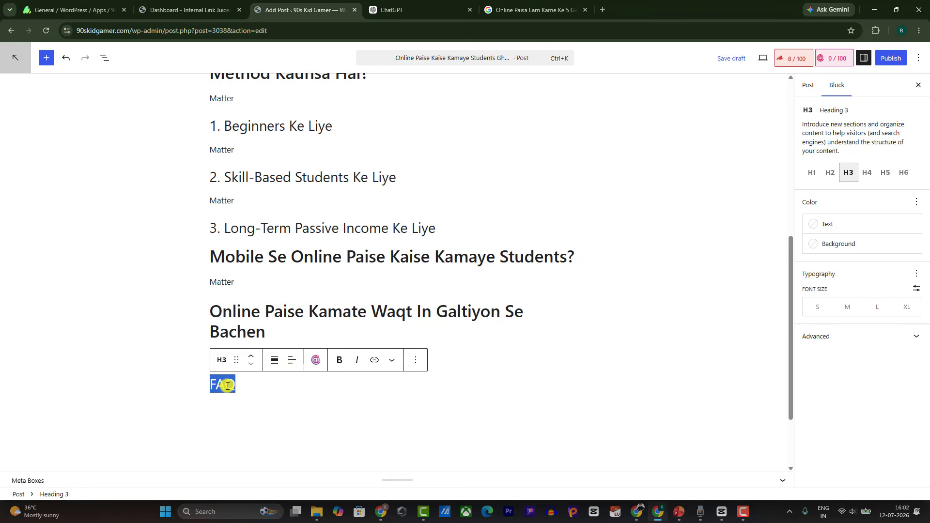
{"action": "left_click", "coordinate": [338, 358]}
{"action": "left_click", "coordinate": [302, 382]}
{"action": "key", "text": "Return"}
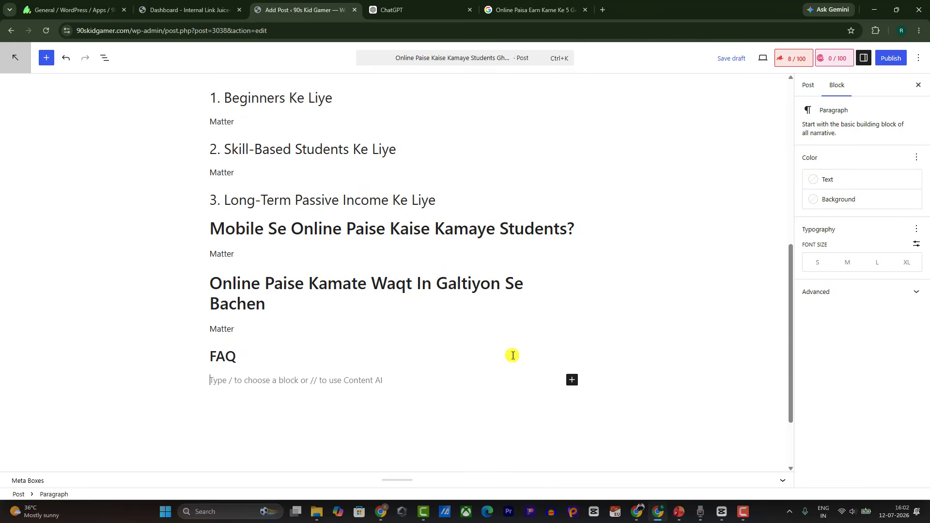
Insert a FAQ by Rank Math block below the "FAQ" heading.
{"action": "left_click", "coordinate": [572, 380]}
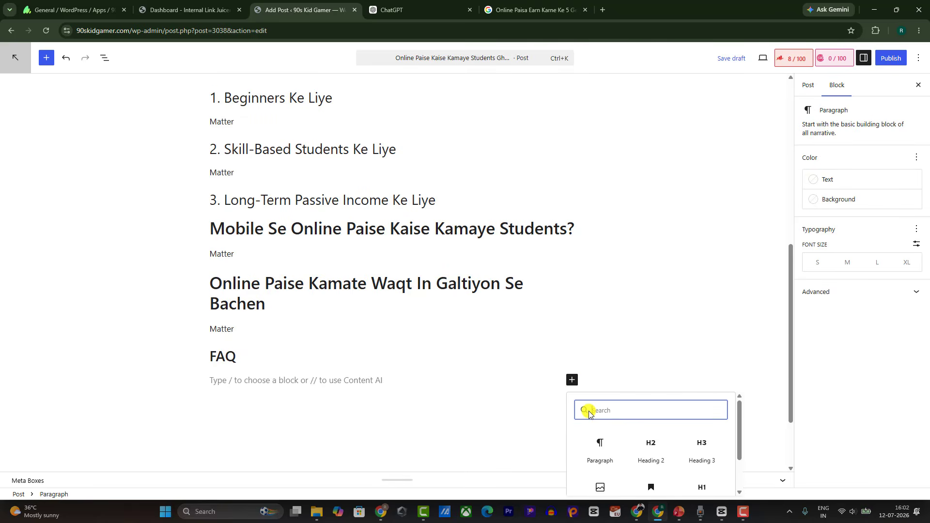
{"action": "type", "text": "faq"}
{"action": "left_click", "coordinate": [601, 453]}
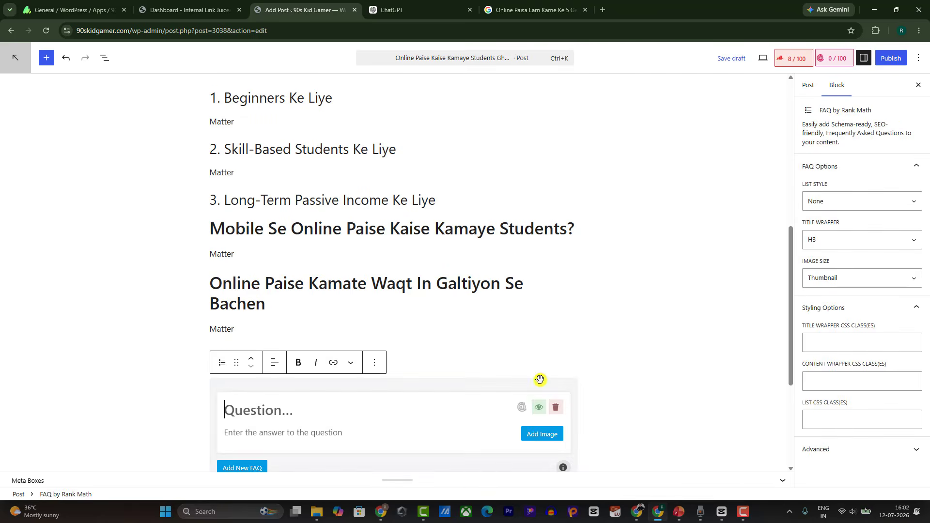
Copy "Kya Student Bina Investment Ke Online Paise Kama Sakta Hai?" from ChatGPT's FAQs into the FAQ block's first question.
{"action": "left_click", "coordinate": [421, 11]}
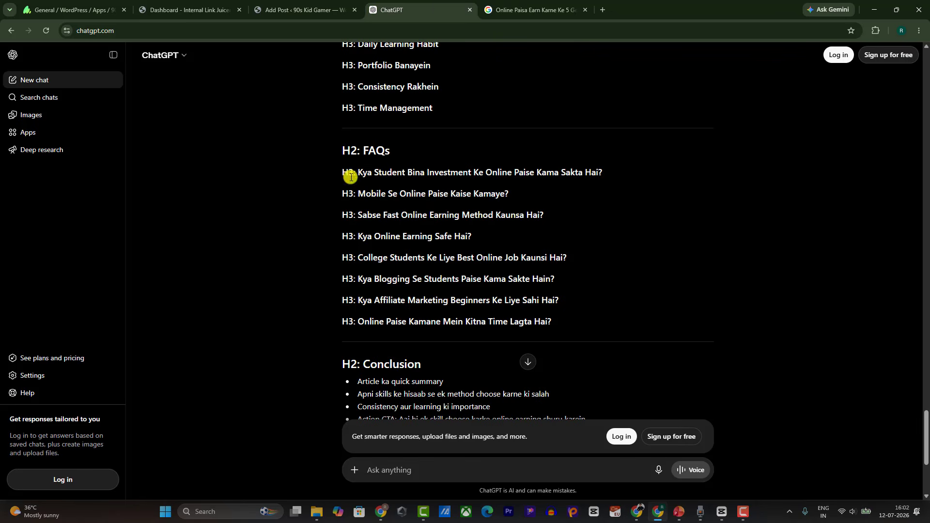
{"action": "left_click_drag", "start_coordinate": [361, 172], "coordinate": [616, 170]}
{"action": "key", "text": "ctrl+c"}
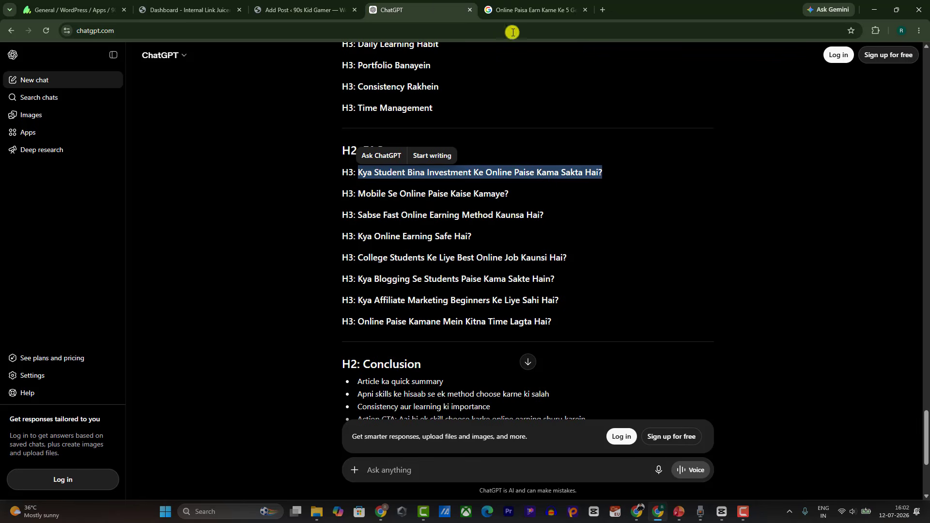
{"action": "left_click", "coordinate": [330, 4]}
{"action": "left_click", "coordinate": [272, 263]}
{"action": "key", "text": "ctrl+v"}
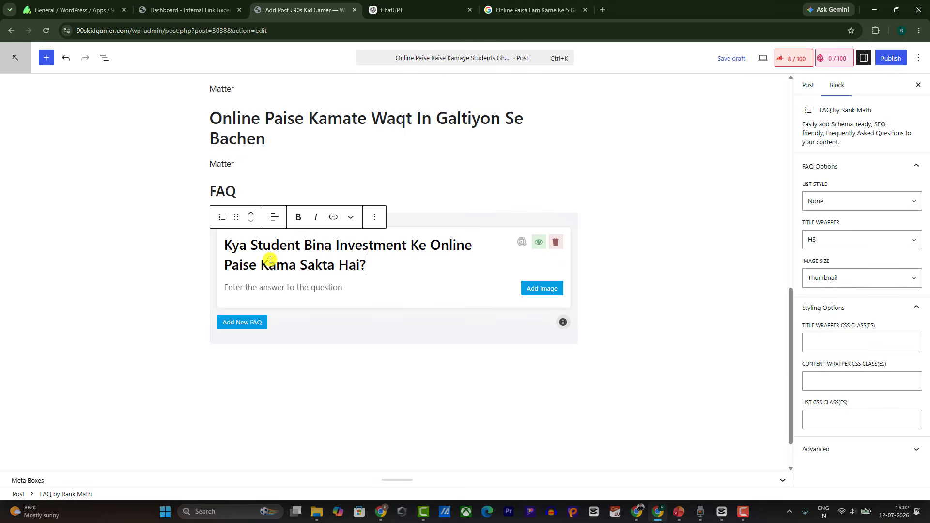
Add a second FAQ entry with the question "Mobile Se Online Paise Kaise Kamaye?" copied from ChatGPT's FAQs.
{"action": "left_click", "coordinate": [241, 323]}
{"action": "left_click", "coordinate": [448, 13]}
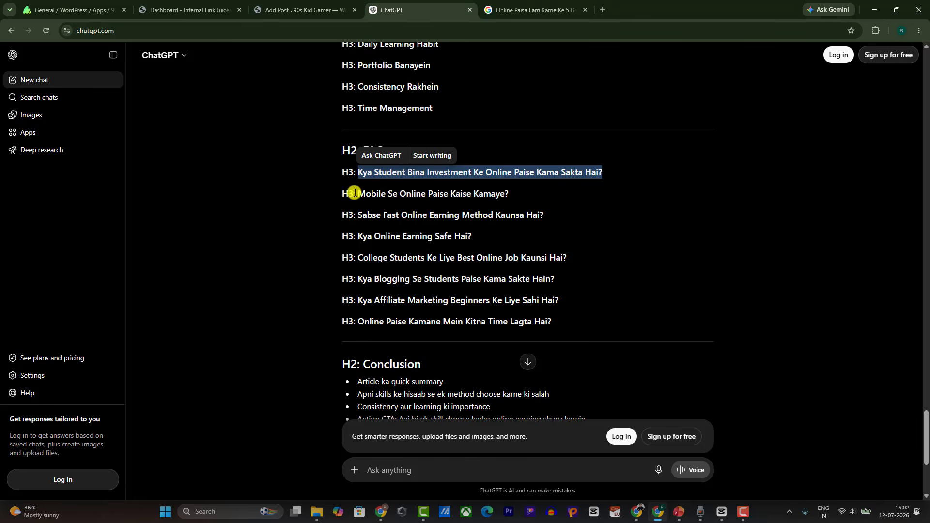
{"action": "left_click_drag", "start_coordinate": [358, 193], "coordinate": [508, 196]}
{"action": "key", "text": "ctrl+c"}
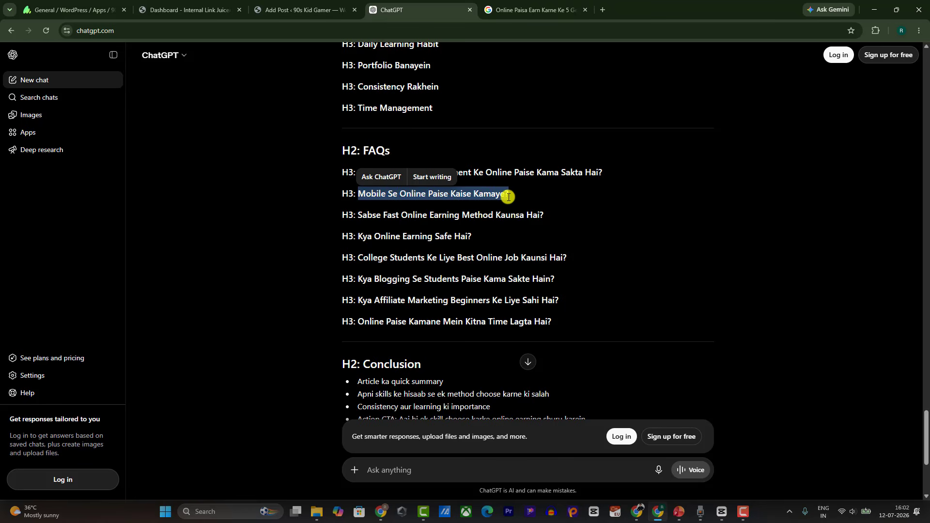
{"action": "left_click", "coordinate": [334, 10]}
{"action": "left_click", "coordinate": [280, 333]}
{"action": "key", "text": "ctrl+v"}
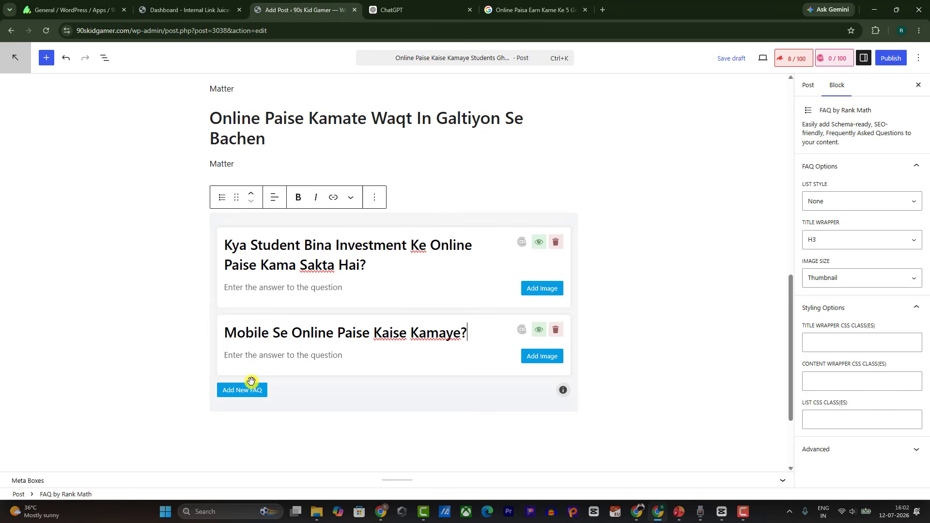
Add a third FAQ entry with the question "Sabse Fast Online Earning Method Kaunsa Hai?" copied from ChatGPT's FAQs.
{"action": "left_click", "coordinate": [249, 390]}
{"action": "left_click", "coordinate": [431, 9]}
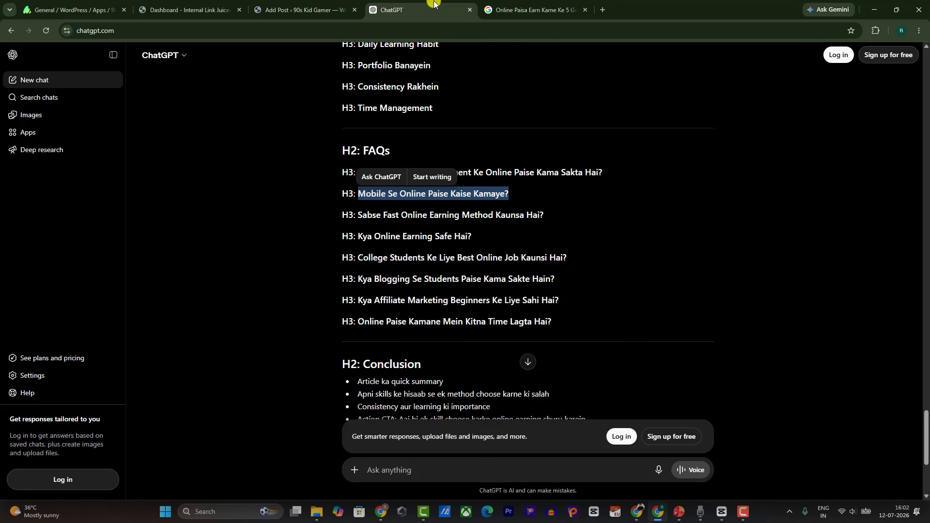
{"action": "left_click_drag", "start_coordinate": [359, 216], "coordinate": [572, 215]}
{"action": "key", "text": "ctrl+c"}
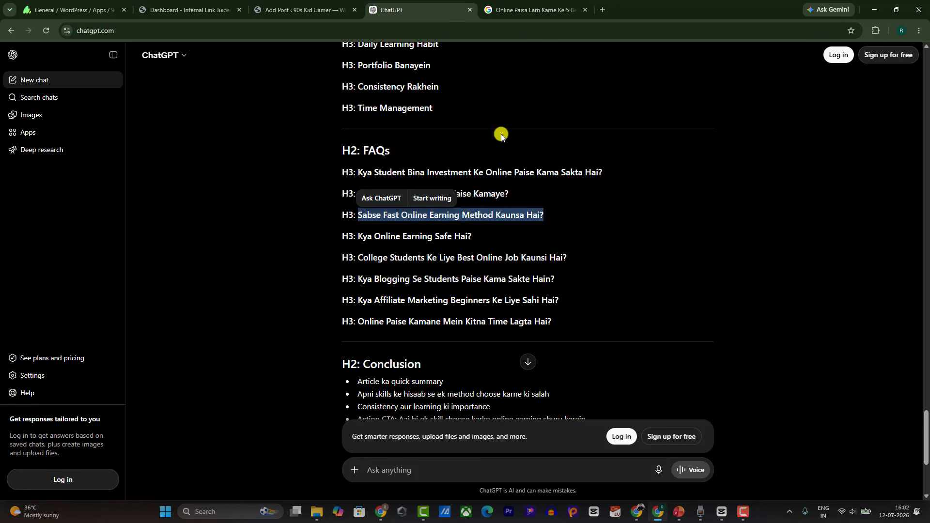
{"action": "left_click", "coordinate": [340, 8]}
{"action": "left_click", "coordinate": [254, 402]}
{"action": "key", "text": "ctrl+v"}
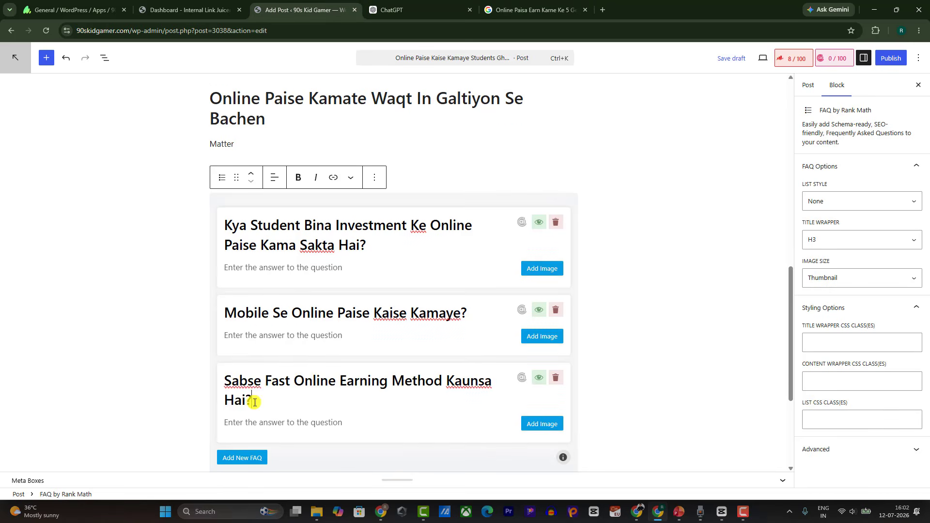
Add a fourth FAQ entry with the question "Kya Online Earning Safe Hai?" copied from ChatGPT's FAQs.
{"action": "left_click", "coordinate": [240, 454]}
{"action": "left_click", "coordinate": [406, 6]}
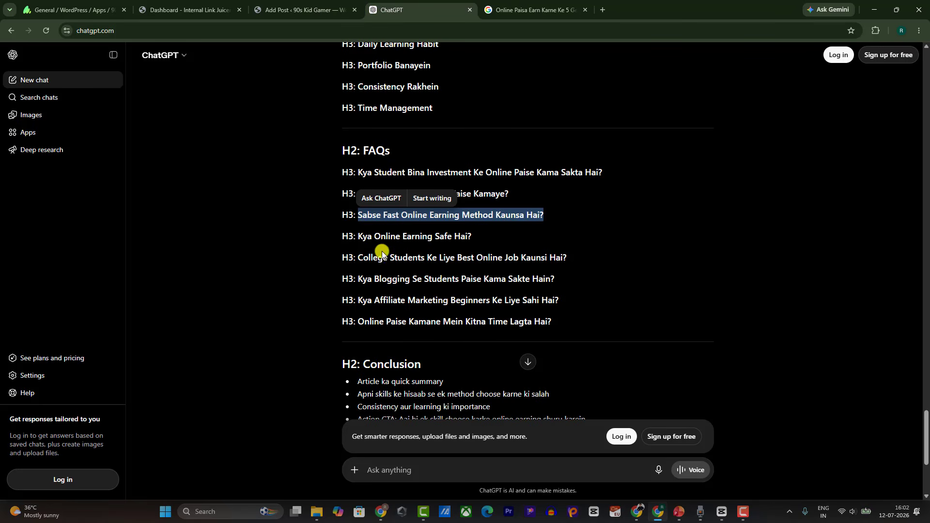
{"action": "left_click_drag", "start_coordinate": [360, 238], "coordinate": [481, 238]}
{"action": "key", "text": "ctrl+c"}
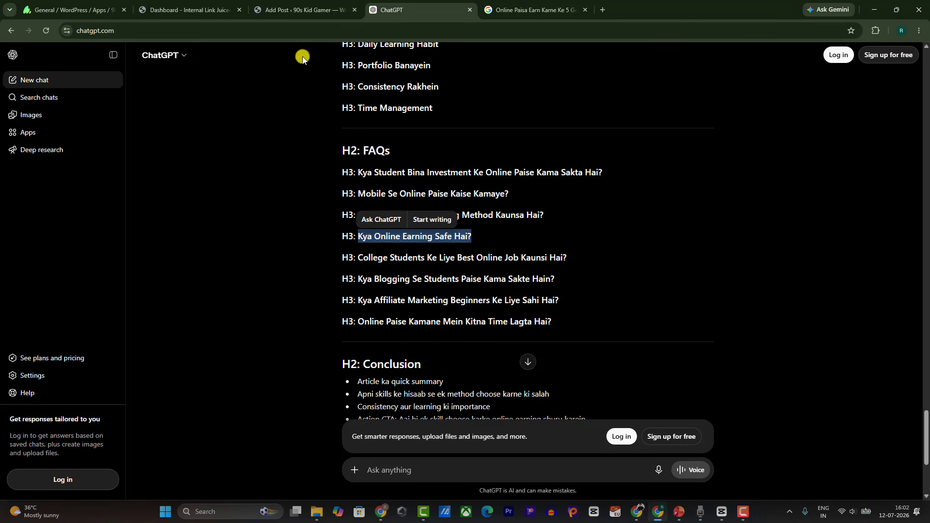
{"action": "left_click", "coordinate": [303, 9]}
{"action": "left_click", "coordinate": [253, 466]}
{"action": "scroll", "coordinate": [265, 380], "scroll_direction": "down", "scroll_amount": 3}
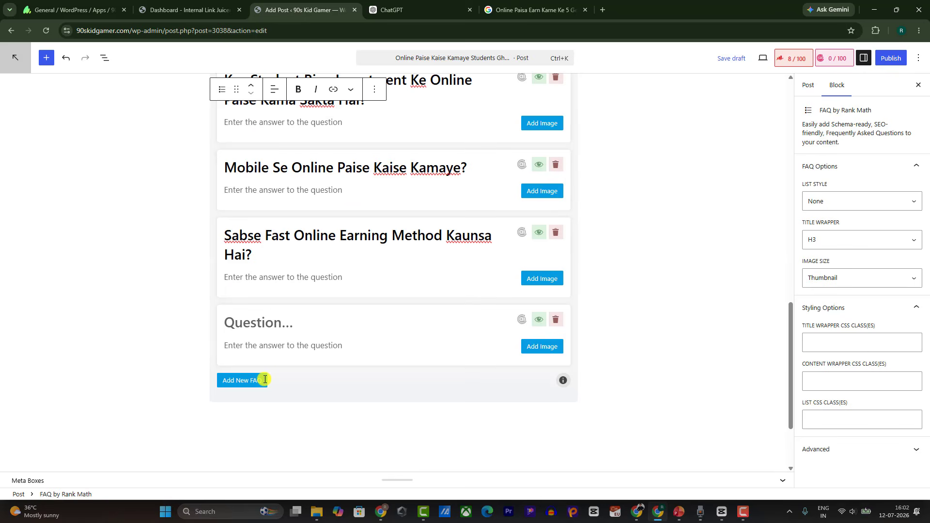
{"action": "key", "text": "ctrl+v"}
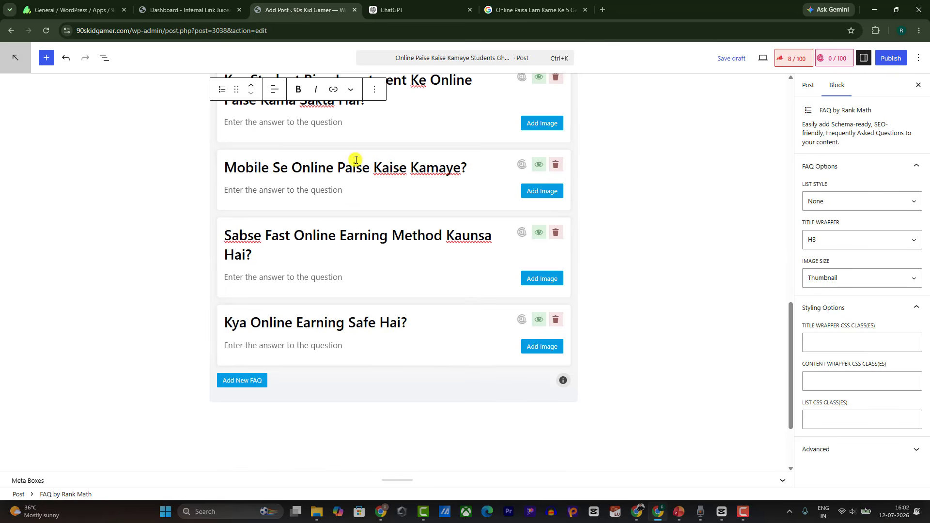
Add a fifth FAQ entry with the question "College Students Ke Liye Best Online Job Kaunsi Hai?" copied from ChatGPT's FAQs.
{"action": "scroll", "coordinate": [355, 160], "scroll_direction": "up", "scroll_amount": 1}
{"action": "left_click", "coordinate": [438, 14]}
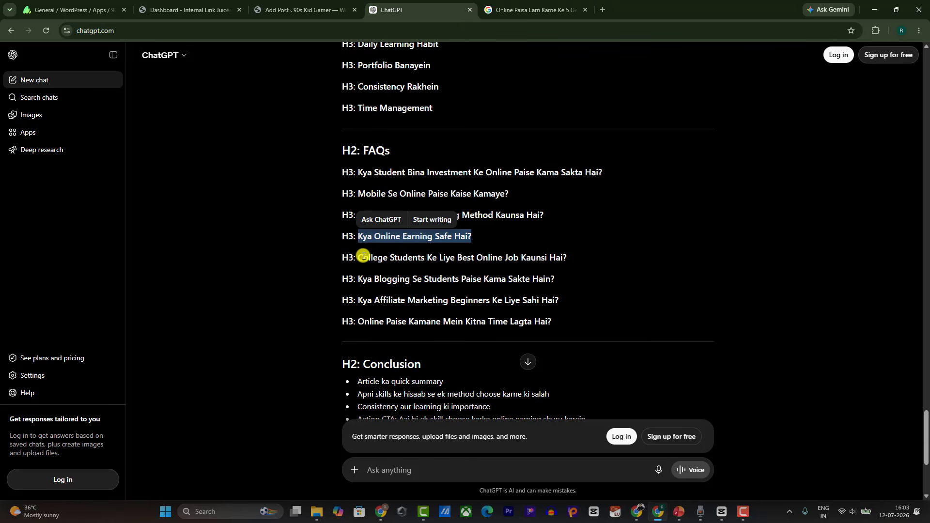
{"action": "left_click_drag", "start_coordinate": [361, 254], "coordinate": [565, 257]}
{"action": "key", "text": "ctrl+c"}
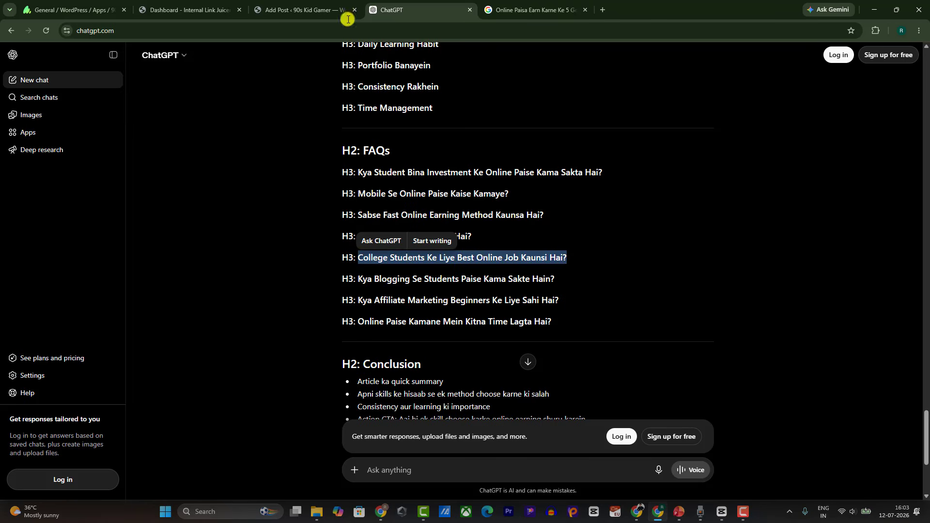
{"action": "left_click", "coordinate": [300, 10]}
{"action": "left_click", "coordinate": [248, 428]}
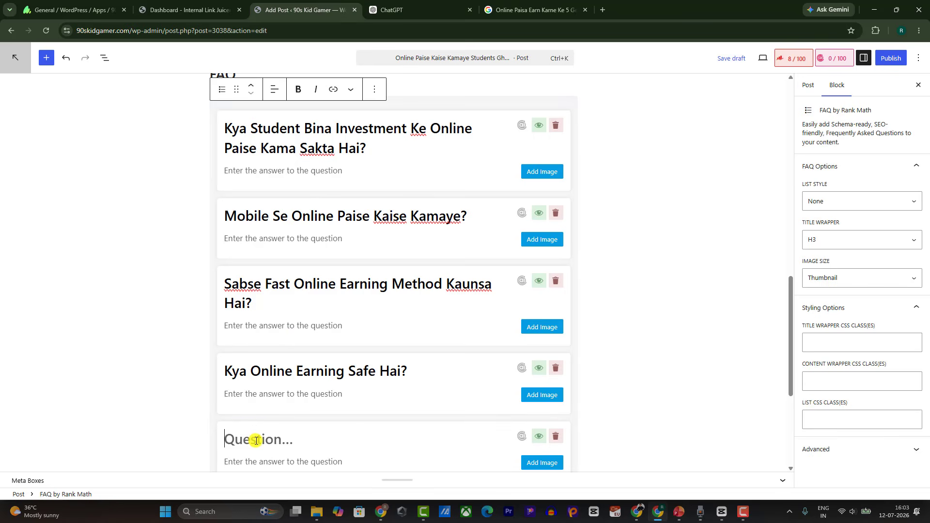
{"action": "key", "text": "ctrl+v"}
{"action": "scroll", "coordinate": [324, 407], "scroll_direction": "down", "scroll_amount": 4}
Add an H3 heading "Conclusion" between the "Online Paise Kamate Waqt In Galtiyon Se Bachen" section's paragraph and the FAQ heading.
{"action": "scroll", "coordinate": [325, 407], "scroll_direction": "up", "scroll_amount": 8}
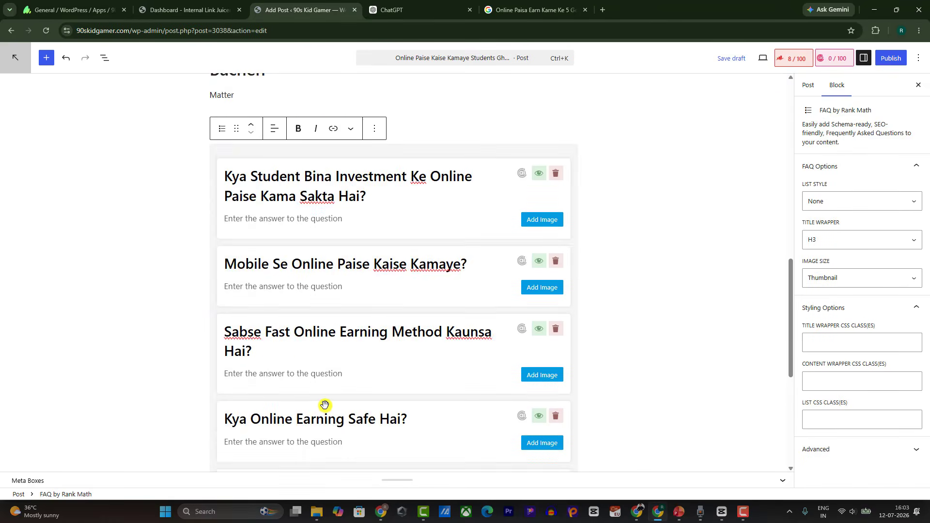
{"action": "scroll", "coordinate": [324, 405], "scroll_direction": "up", "scroll_amount": 2}
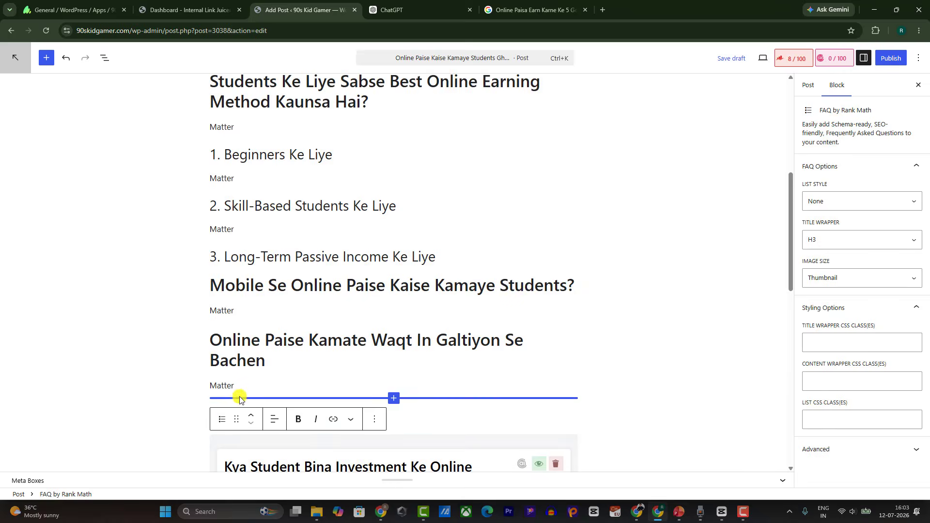
{"action": "scroll", "coordinate": [238, 394], "scroll_direction": "down", "scroll_amount": 2}
{"action": "left_click", "coordinate": [446, 314]}
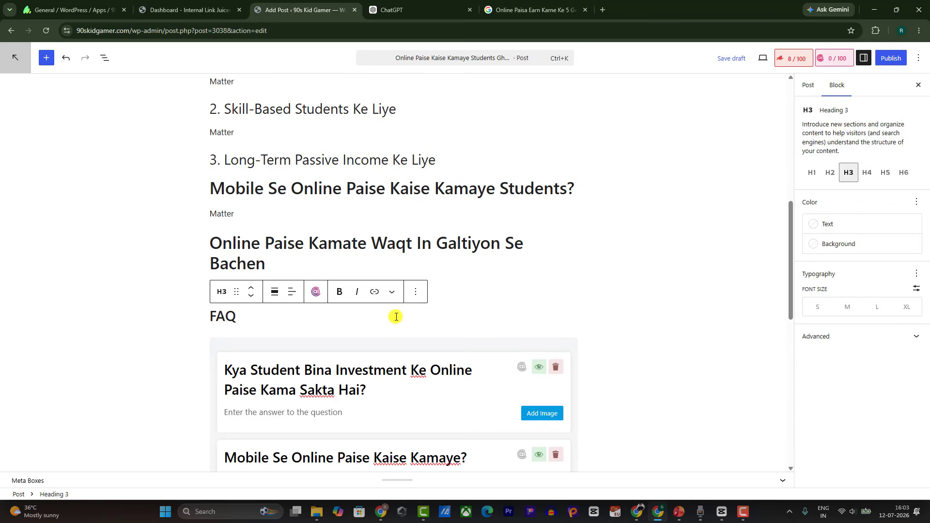
{"action": "scroll", "coordinate": [466, 303], "scroll_direction": "up", "scroll_amount": 1}
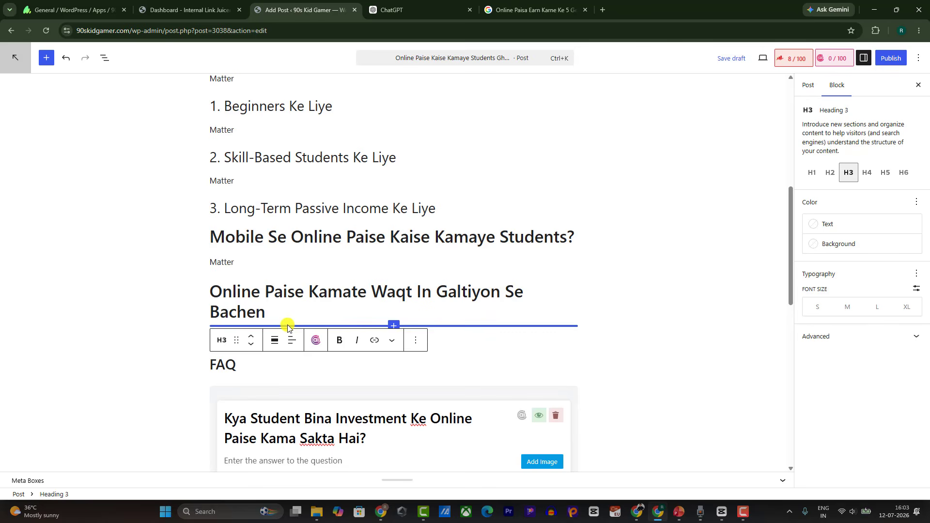
{"action": "left_click", "coordinate": [176, 344]}
{"action": "left_click", "coordinate": [250, 334]}
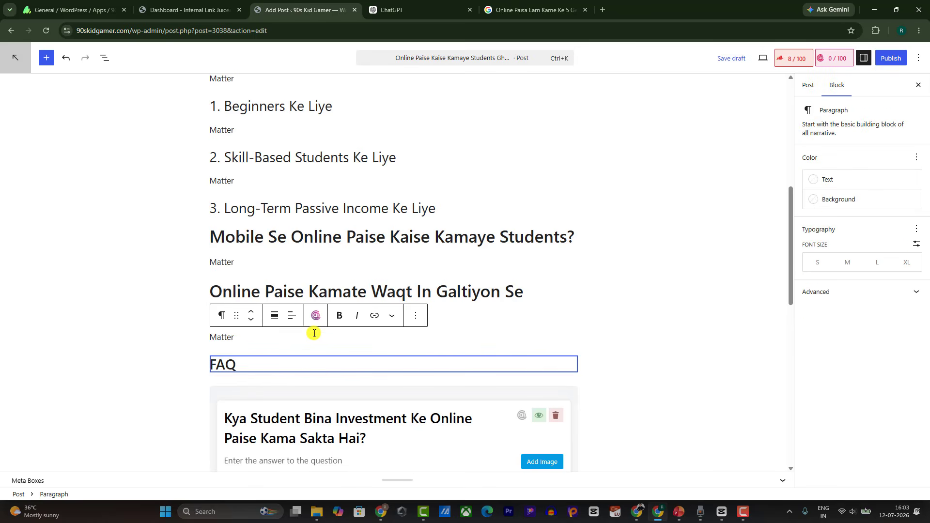
{"action": "key", "text": "Return"}
{"action": "left_click", "coordinate": [572, 362]}
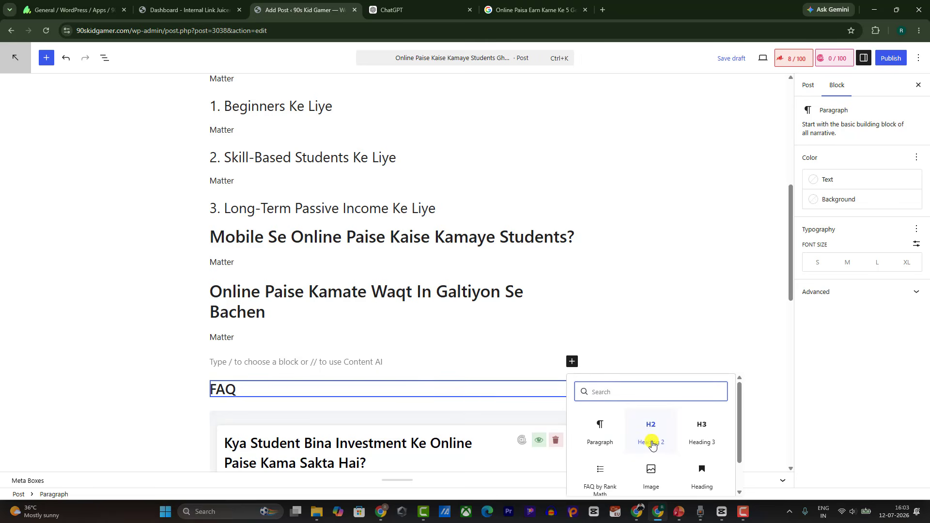
{"action": "left_click", "coordinate": [700, 433]}
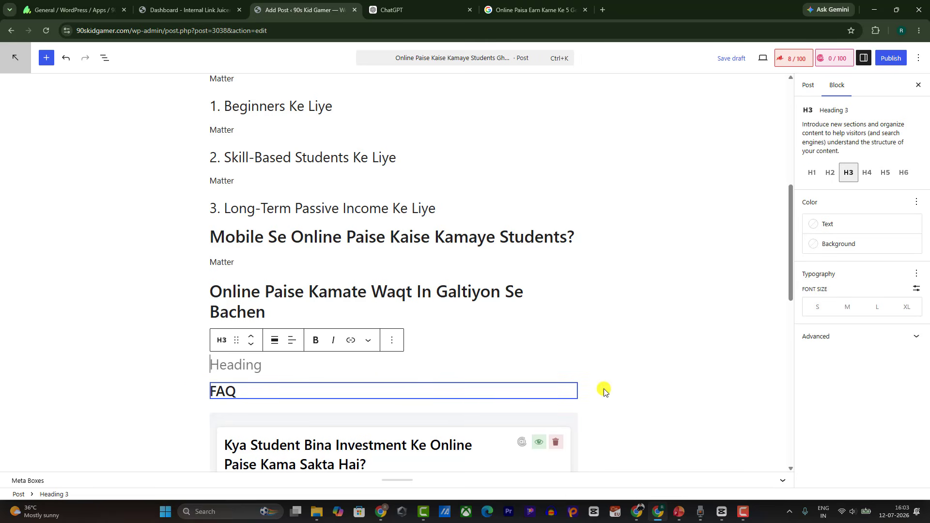
{"action": "type", "text": "Conclusion"}
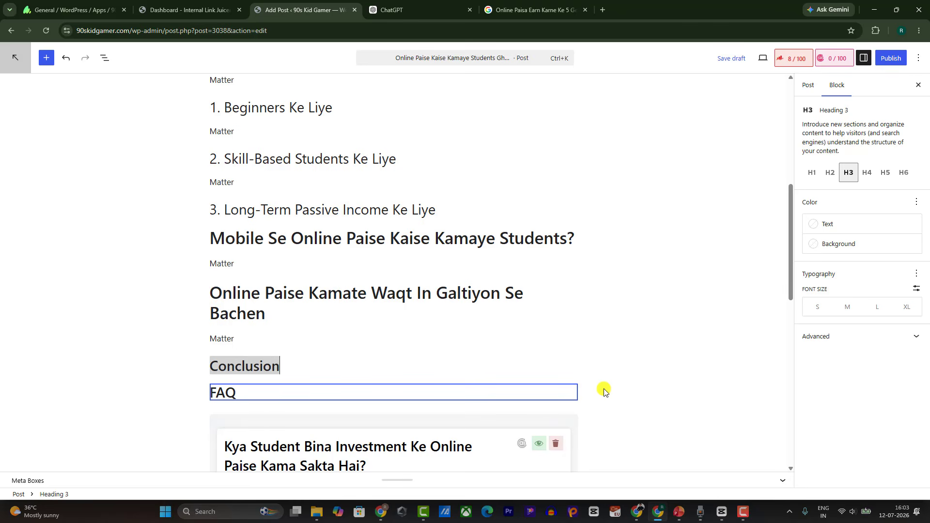
Add a "Matter" placeholder paragraph under the "Conclusion" heading.
{"action": "left_click", "coordinate": [225, 209]}
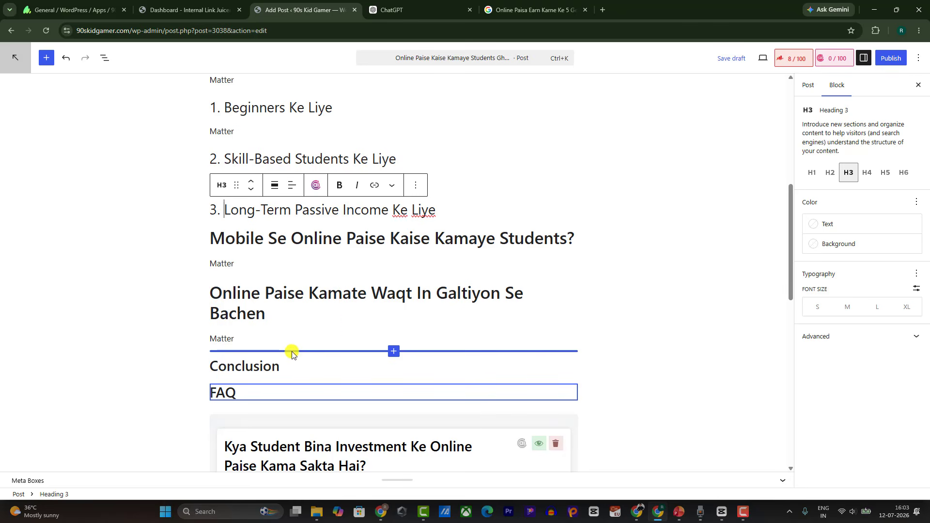
{"action": "left_click", "coordinate": [285, 368]}
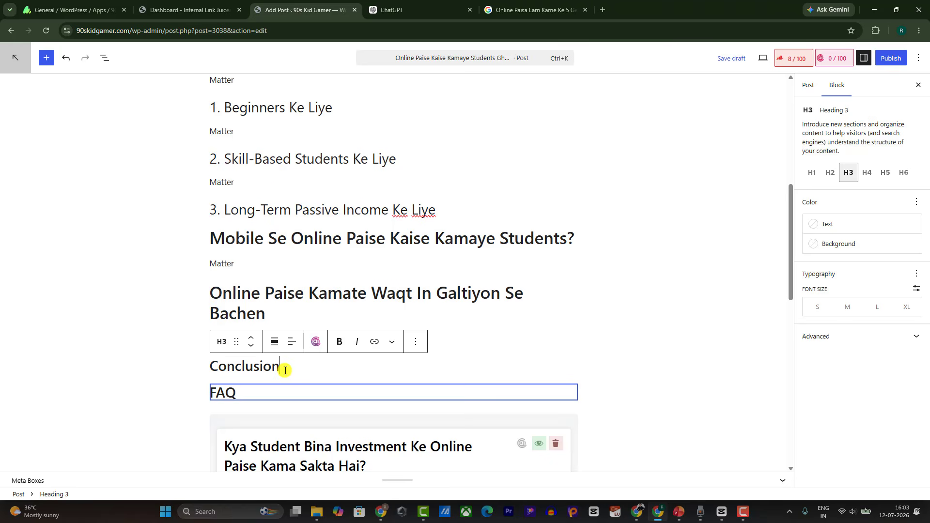
{"action": "key", "text": "Return"}
{"action": "type", "text": "Matter"}
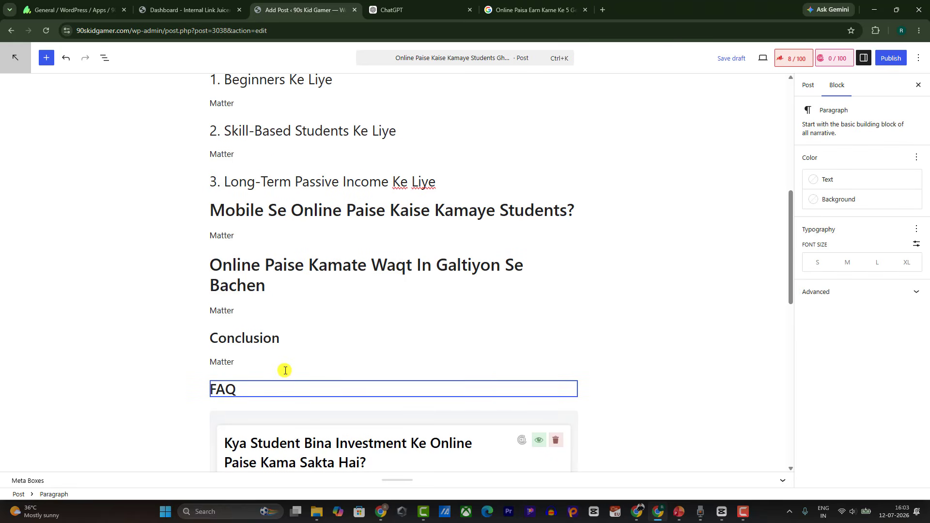
Review the post's structure from the title and introduction placeholder through the H2 and H3 sections.
{"action": "scroll", "coordinate": [354, 287], "scroll_direction": "up", "scroll_amount": 8}
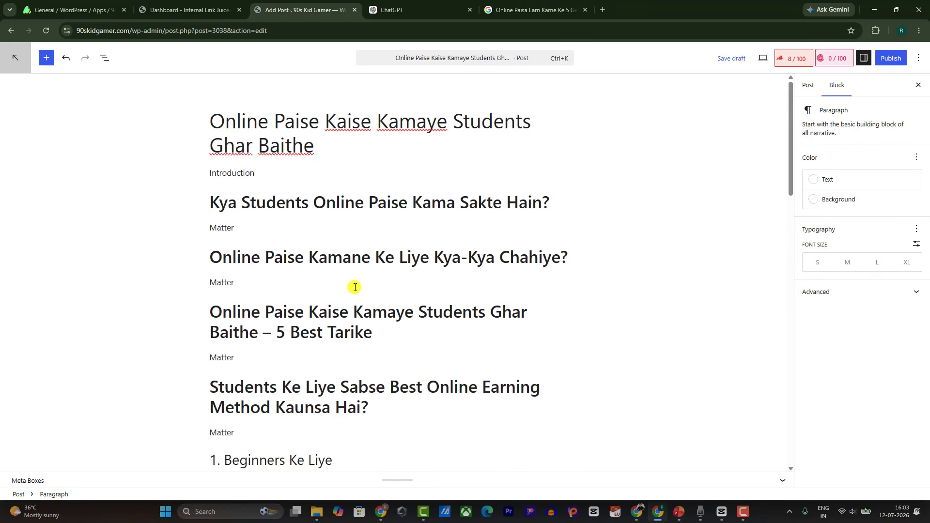
{"action": "left_click", "coordinate": [268, 222]}
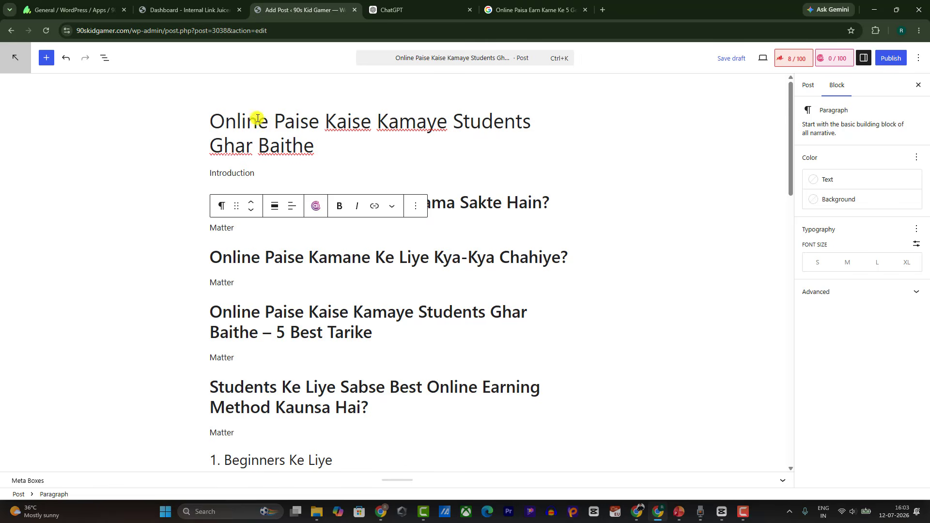
{"action": "left_click_drag", "start_coordinate": [217, 121], "coordinate": [305, 145]}
{"action": "left_click", "coordinate": [320, 154]}
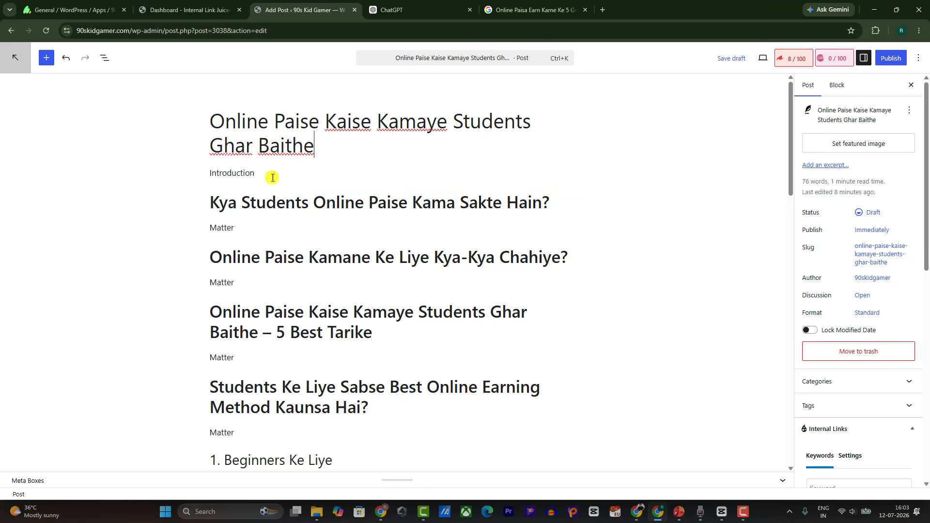
{"action": "scroll", "coordinate": [232, 315], "scroll_direction": "down", "scroll_amount": 10}
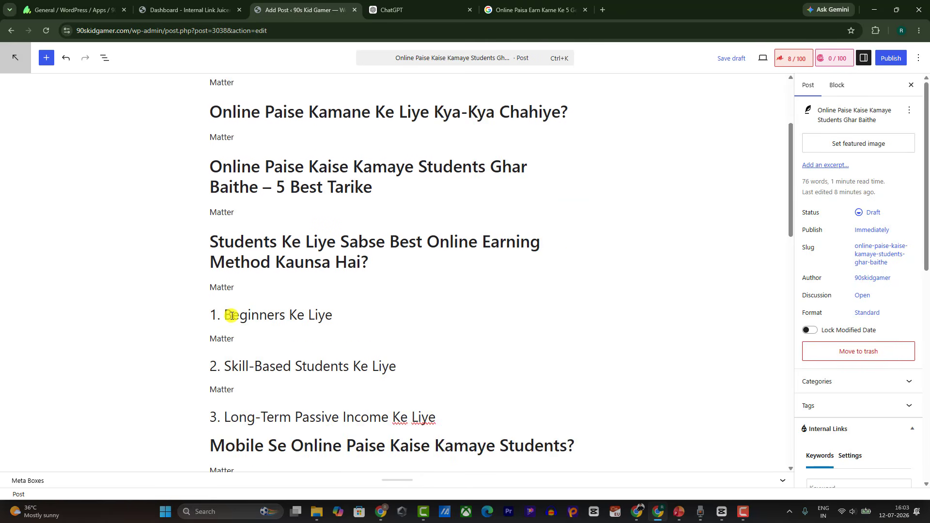
{"action": "scroll", "coordinate": [229, 319], "scroll_direction": "down", "scroll_amount": 3}
{"action": "scroll", "coordinate": [231, 315], "scroll_direction": "up", "scroll_amount": 14}
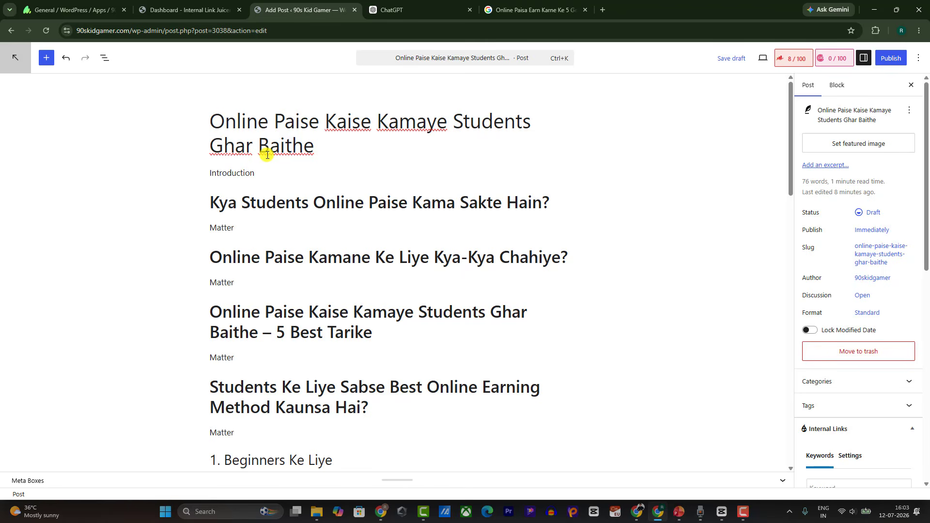
{"action": "double_click", "coordinate": [222, 172]}
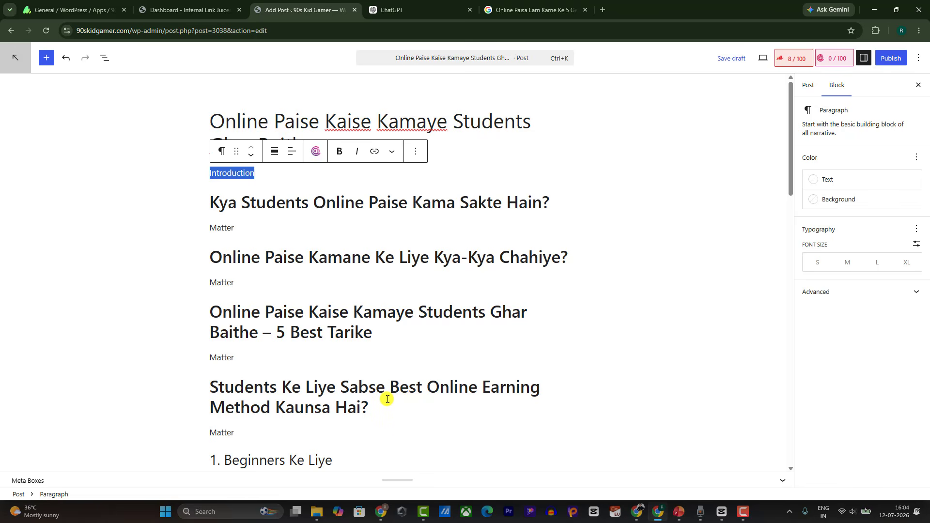
{"action": "left_click", "coordinate": [242, 200]}
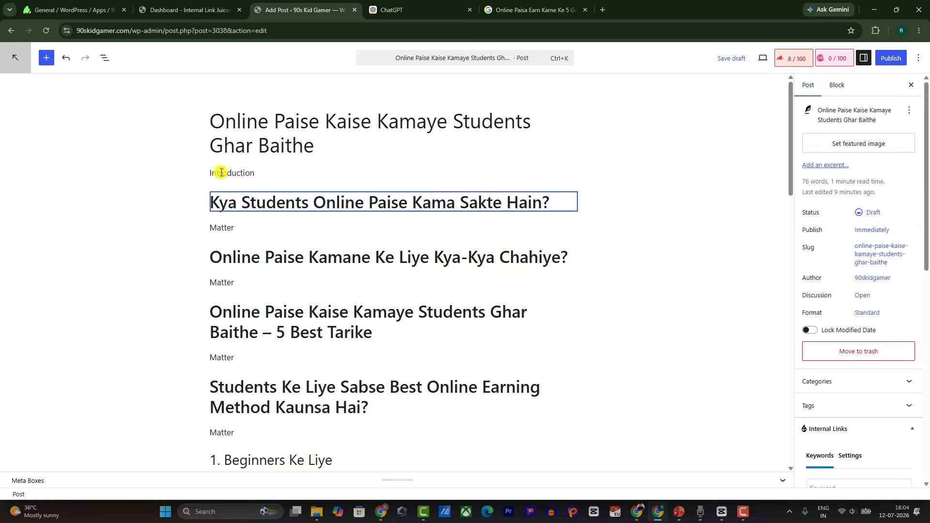
Switch to ChatGPT and request an engaging, conversational introduction for the topic that targets the user's problem and has a good hook.
{"action": "double_click", "coordinate": [218, 173]}
{"action": "left_click", "coordinate": [452, 7]}
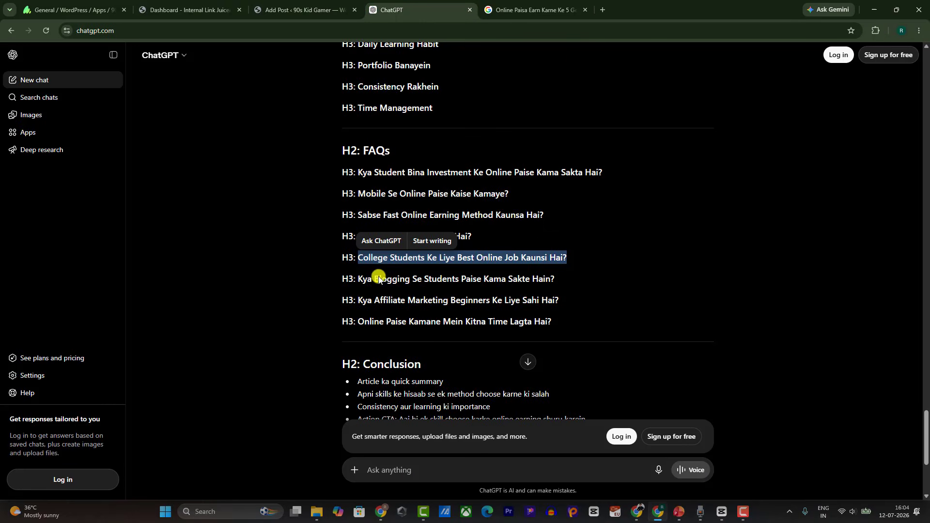
{"action": "scroll", "coordinate": [380, 274], "scroll_direction": "down", "scroll_amount": 3}
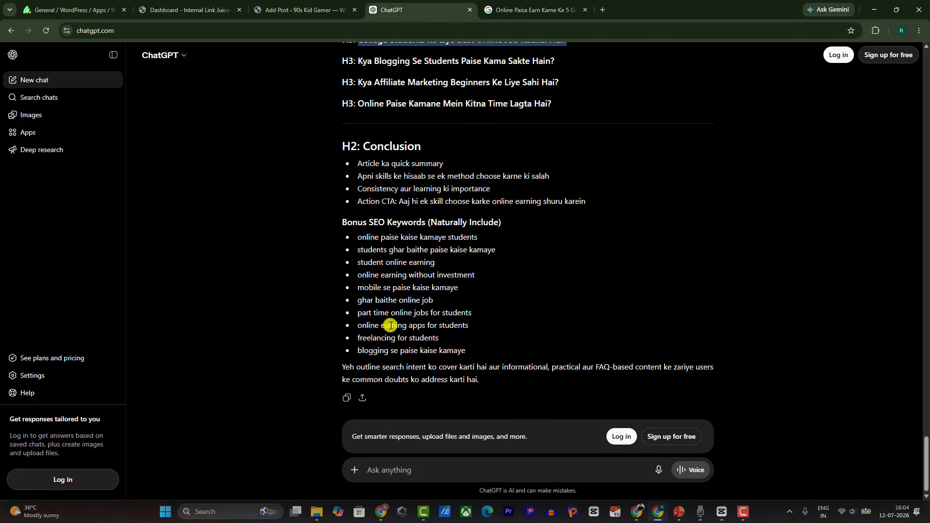
{"action": "left_click", "coordinate": [378, 465]}
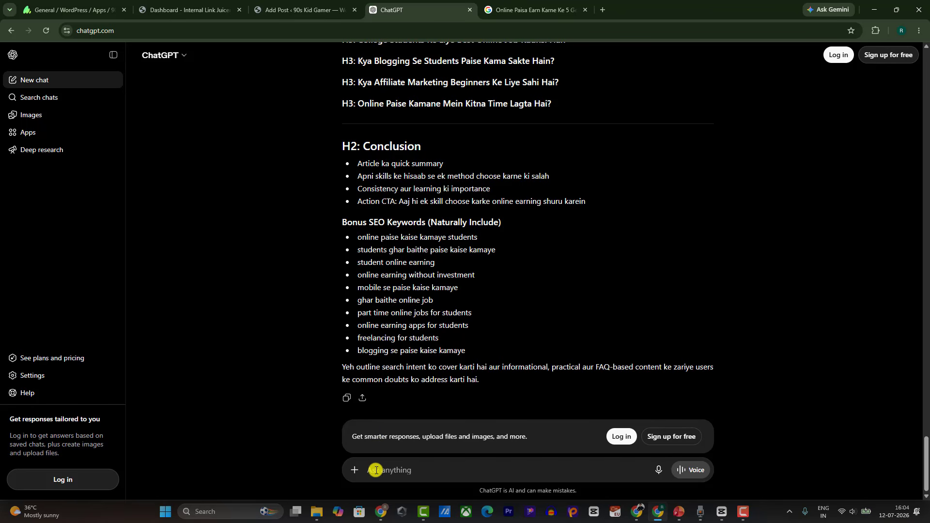
{"action": "type", "text": "Is topic ke liye ek engaging introduction likho jo user ki problem ko target kare aur thoda conversational tone mein ho"}
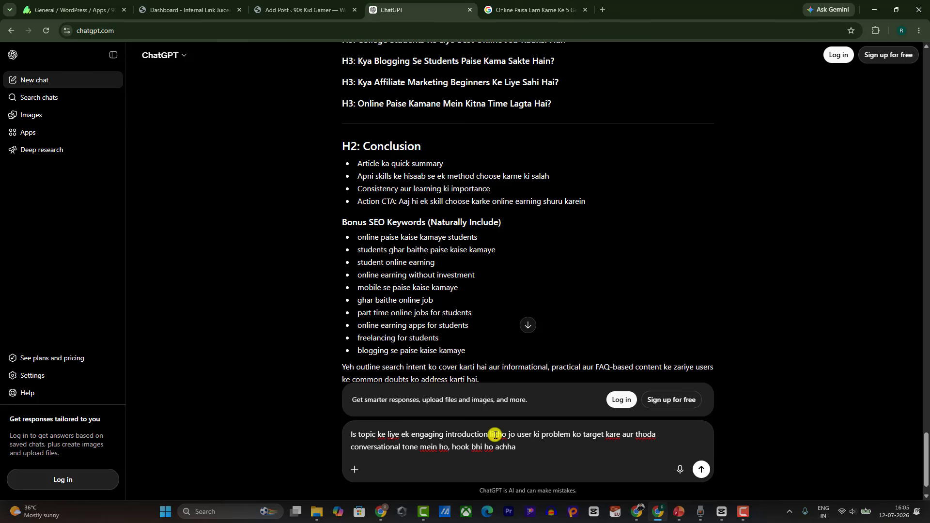
{"action": "left_click", "coordinate": [697, 470]}
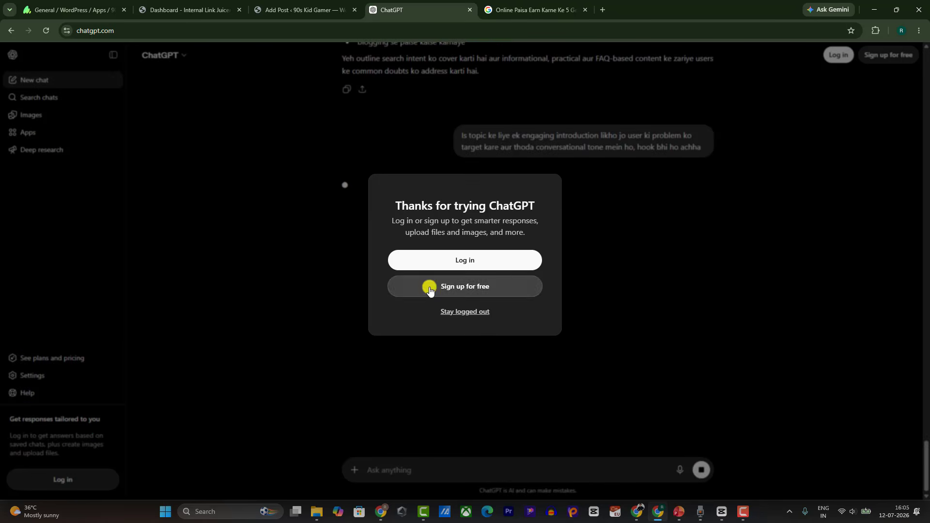
Ask ChatGPT for the introduction in 150-200 words and copy the shorter version.
{"action": "left_click", "coordinate": [387, 474]}
{"action": "type", "text": "Ki mujhe 150-200 words mein do"}
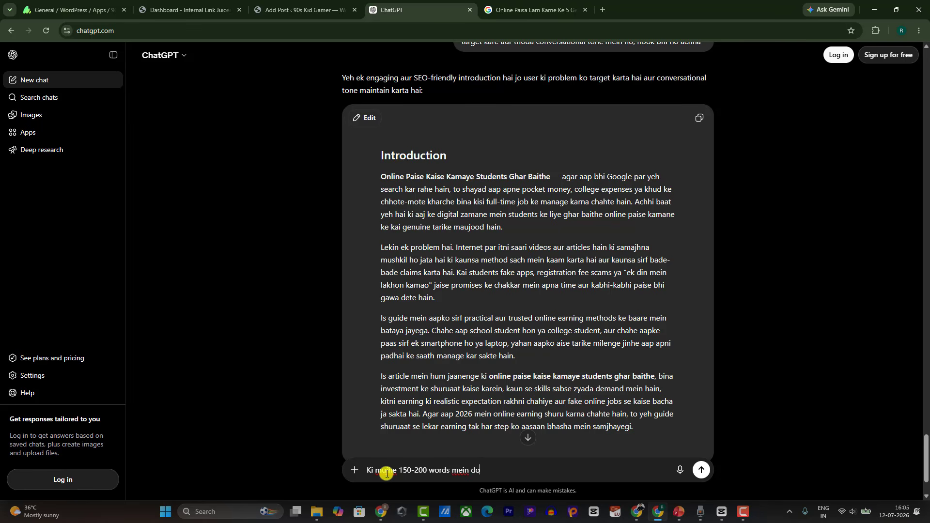
{"action": "key", "text": "Return"}
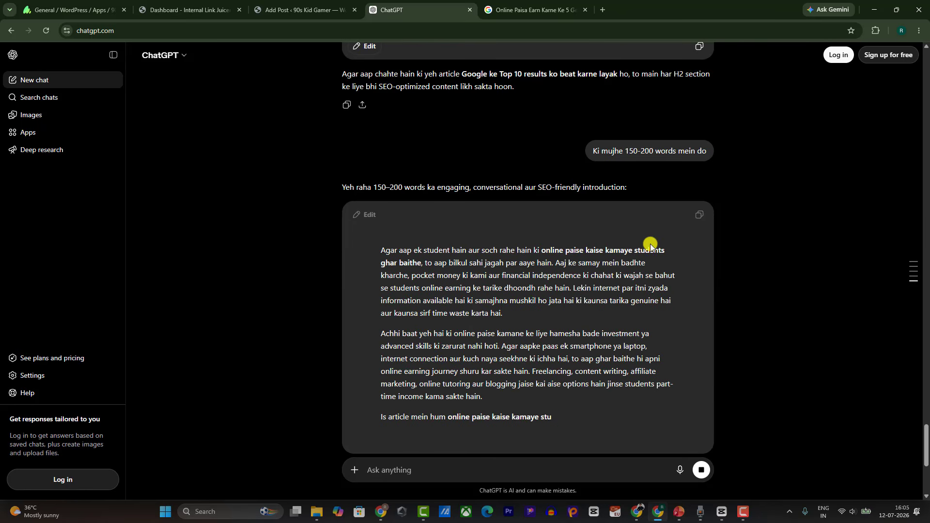
{"action": "scroll", "coordinate": [549, 280], "scroll_direction": "down", "scroll_amount": 2}
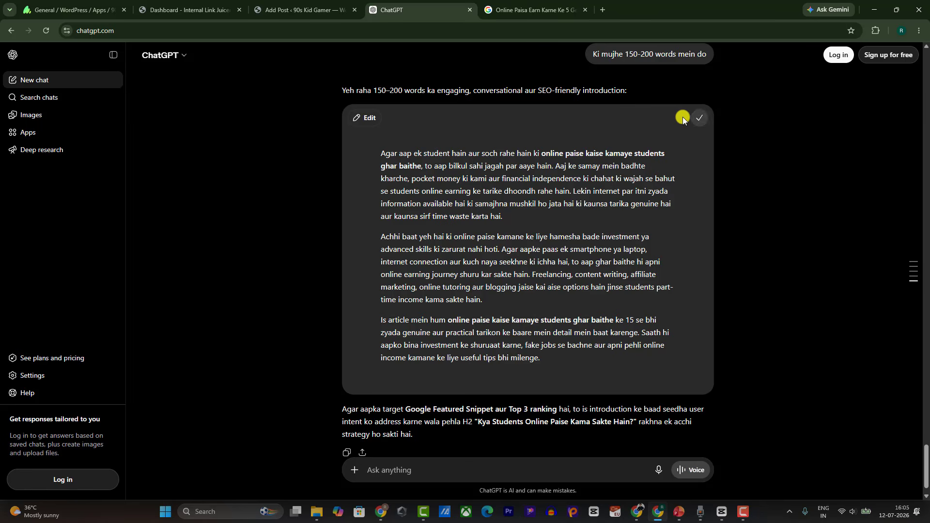
Return to the WordPress post and replace the "Introduction" placeholder with the introduction copied from ChatGPT.
{"action": "left_click", "coordinate": [603, 9]}
{"action": "left_click", "coordinate": [291, 7]}
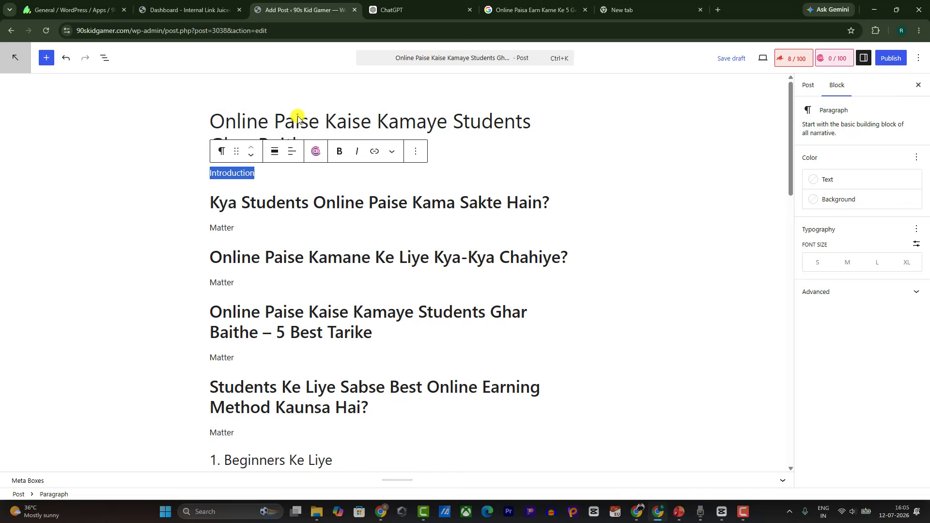
{"action": "double_click", "coordinate": [251, 175]}
{"action": "key", "text": "ctrl+v"}
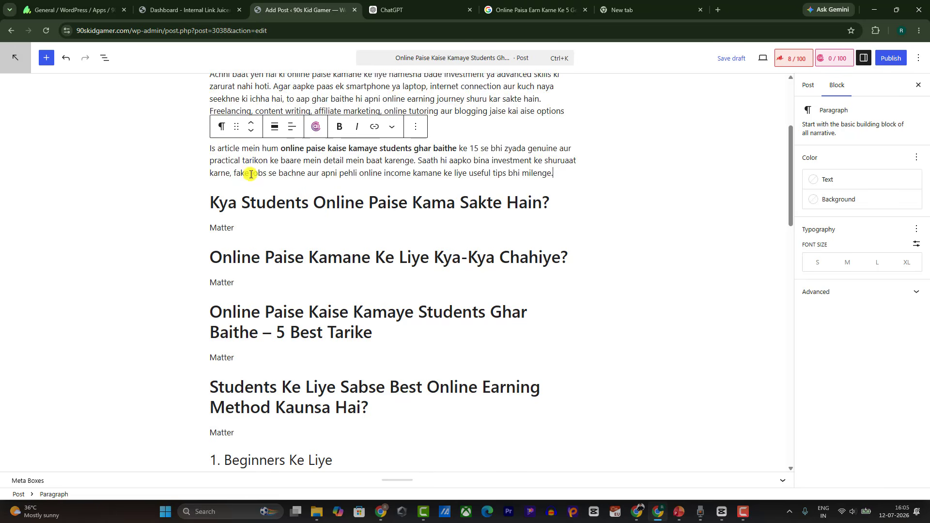
Review the pasted introduction paragraphs beneath the post title.
{"action": "scroll", "coordinate": [334, 202], "scroll_direction": "up", "scroll_amount": 4}
{"action": "left_click", "coordinate": [186, 226]}
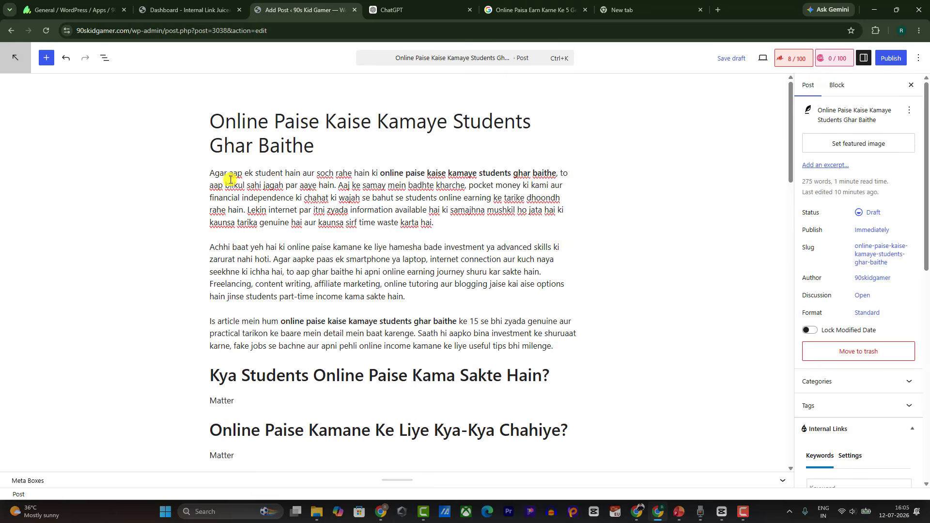
{"action": "left_click_drag", "start_coordinate": [214, 173], "coordinate": [556, 347]}
{"action": "left_click", "coordinate": [460, 262]}
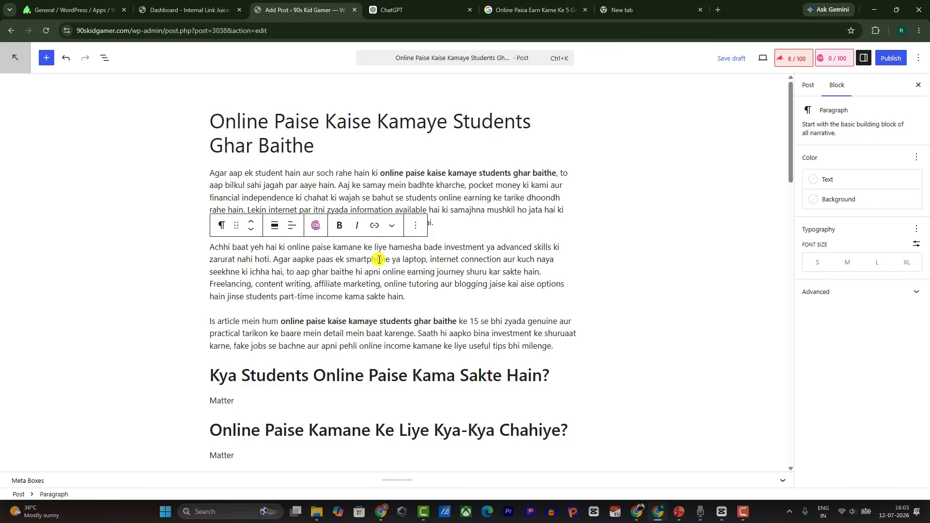
{"action": "left_click", "coordinate": [481, 192]}
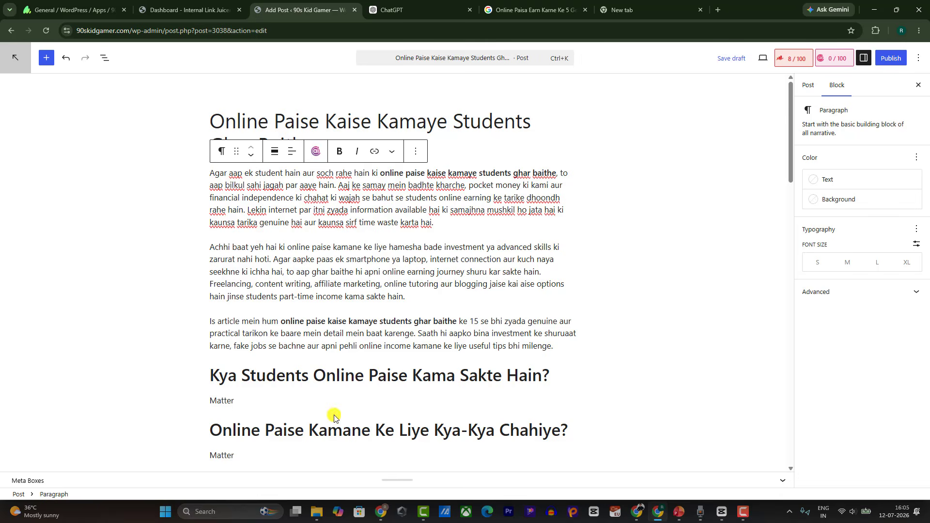
{"action": "left_click", "coordinate": [745, 512]}
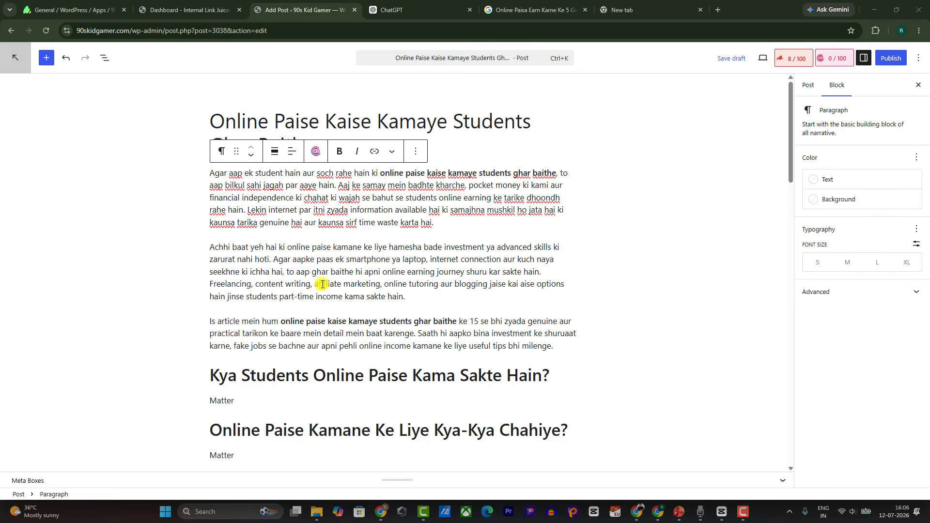
{"action": "scroll", "coordinate": [323, 284], "scroll_direction": "down", "scroll_amount": 1}
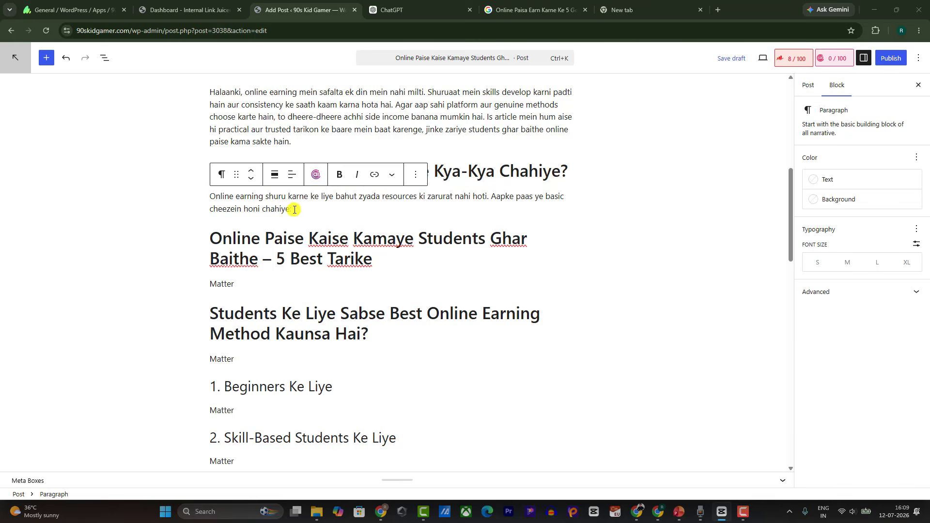
Insert a bulleted list of eight requirements, from "Patience aur Consistency" to "Time Management", below the paragraph under "Online Paise Kamane Ke Liye Kya-Kya Chahiye?".
{"action": "left_click", "coordinate": [131, 174]}
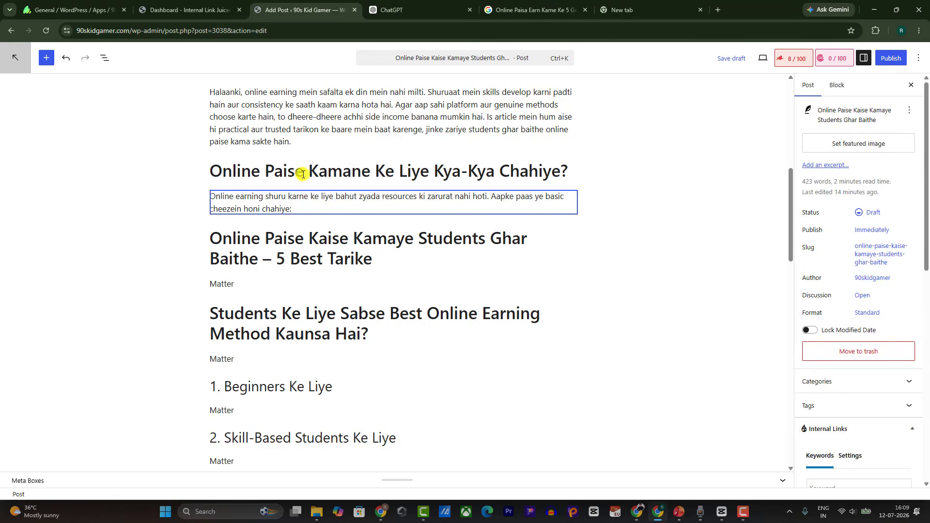
{"action": "left_click", "coordinate": [301, 212]}
{"action": "key", "text": "Return"}
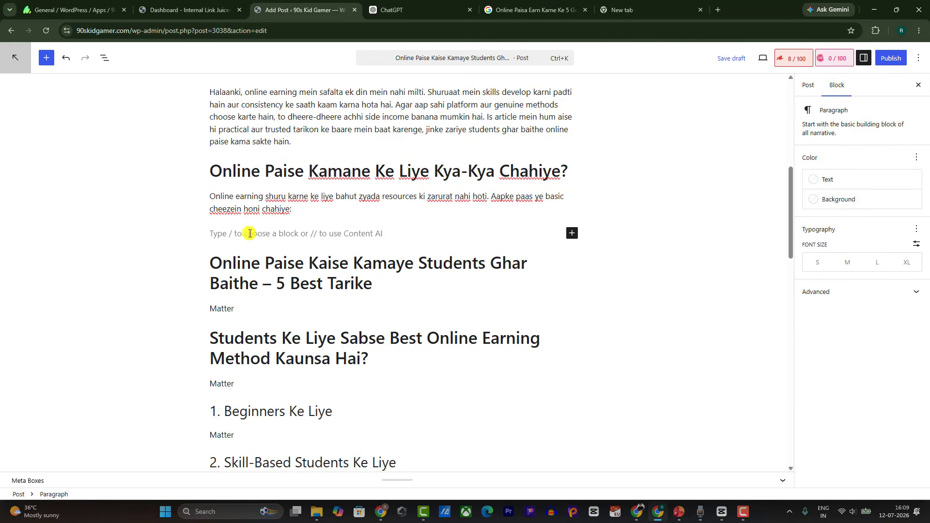
{"action": "left_click", "coordinate": [572, 233]}
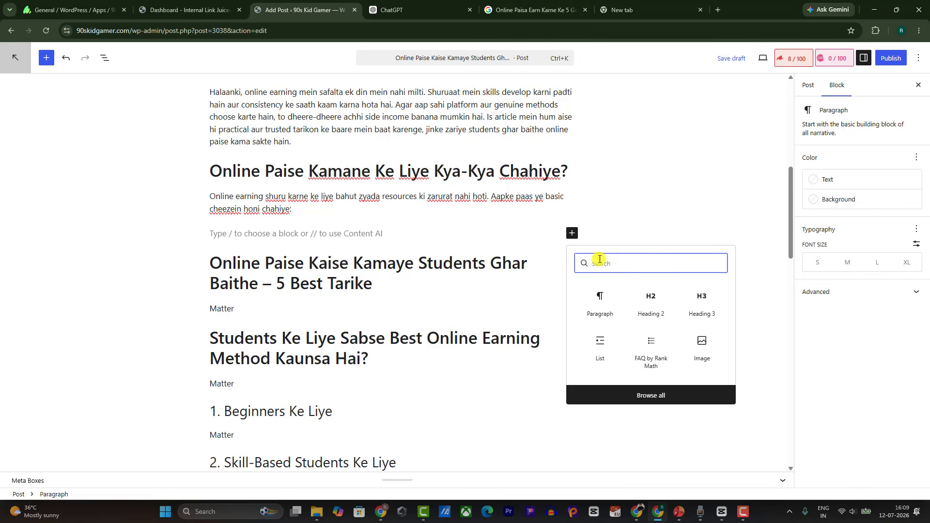
{"action": "type", "text": "list"}
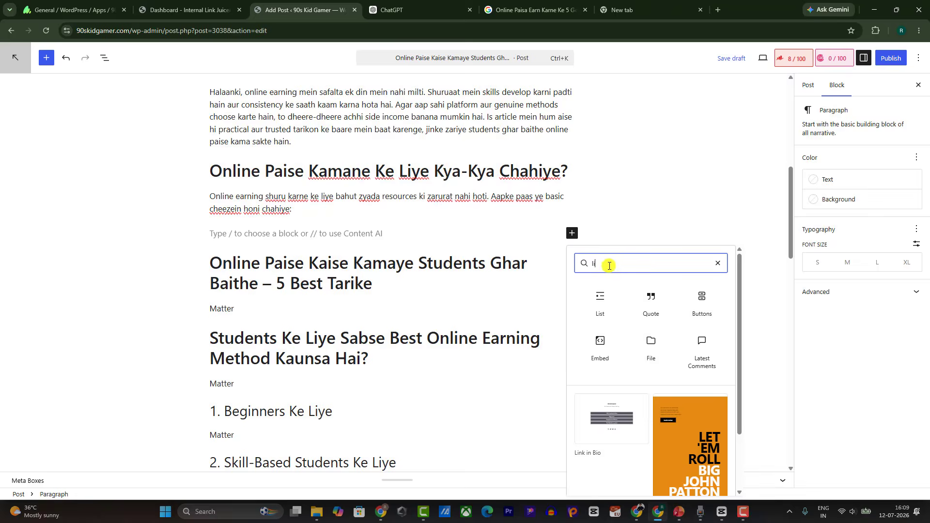
{"action": "left_click", "coordinate": [601, 304]}
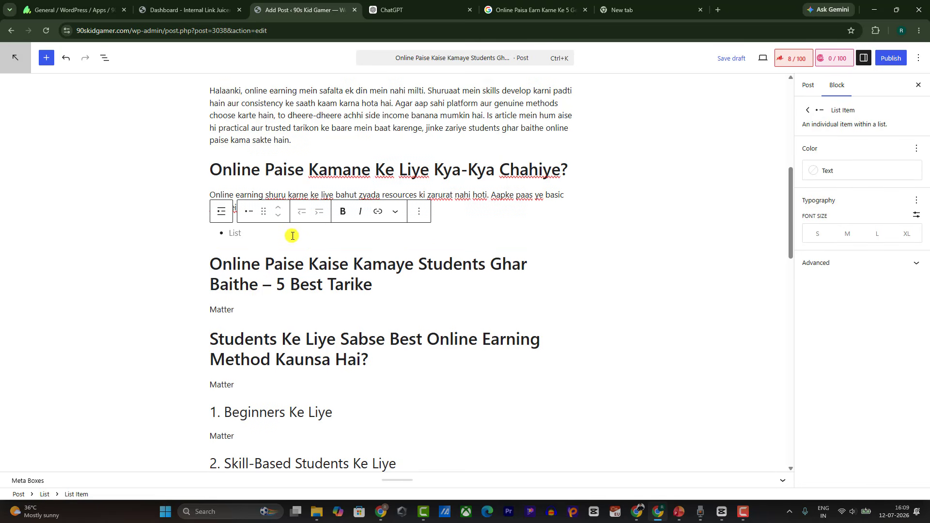
{"action": "type", "text": "Patience aur Consistency: Online earning mein regular efforts se hi achhe results milte hain. Smartphone ya Laptop: Online kaam karne aur projects complete karne ke liye. Stable Internet Connection: Bina rukawat ke kaam karne aur clients se connect rehne ke liye. Email ID: Accounts banane aur professional communication ke liye. Bank Account ya UPI ID: Apni earning receive karne ke liye. Basic Digital Skills: Internet use karna, typing, Google Docs ya MS Word ki basic knowledge. Ek Useful Skill: Jaise content writing, graphic designing, video editing, coding ya online teaching. Time Management: Padhai aur online work ke beech balance banaye rakhne ke liye."}
Review the whole post from the introduction through the section texts to the FAQ questions.
{"action": "scroll", "coordinate": [298, 188], "scroll_direction": "up", "scroll_amount": 1}
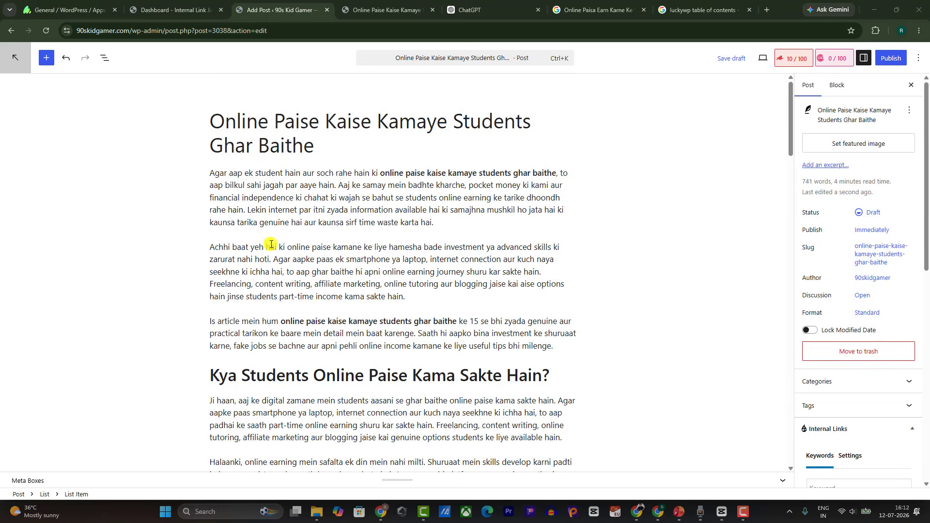
{"action": "scroll", "coordinate": [270, 241], "scroll_direction": "down", "scroll_amount": 9}
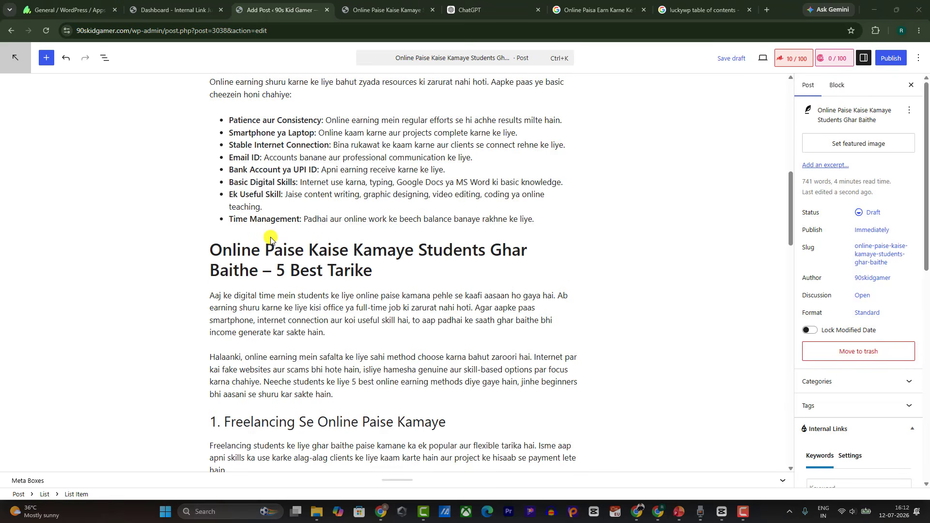
{"action": "scroll", "coordinate": [461, 252], "scroll_direction": "down", "scroll_amount": 20}
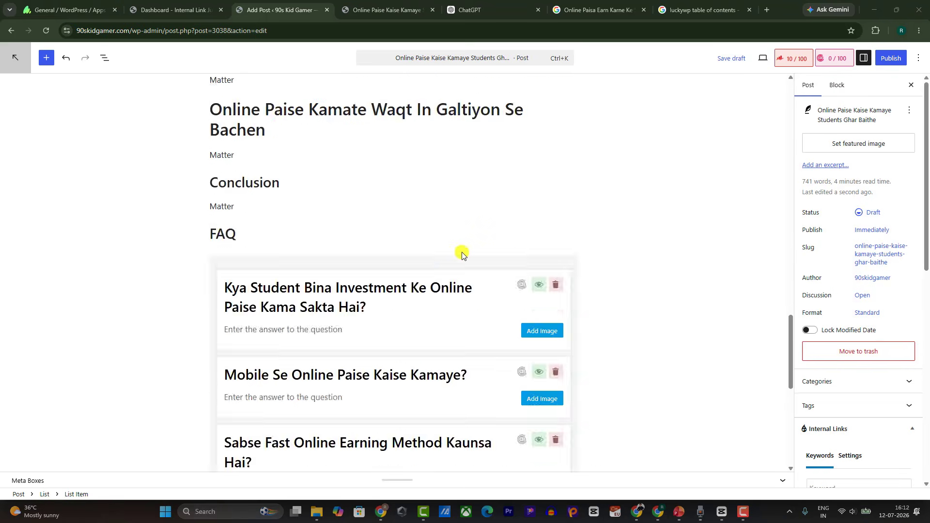
{"action": "scroll", "coordinate": [462, 253], "scroll_direction": "up", "scroll_amount": 3}
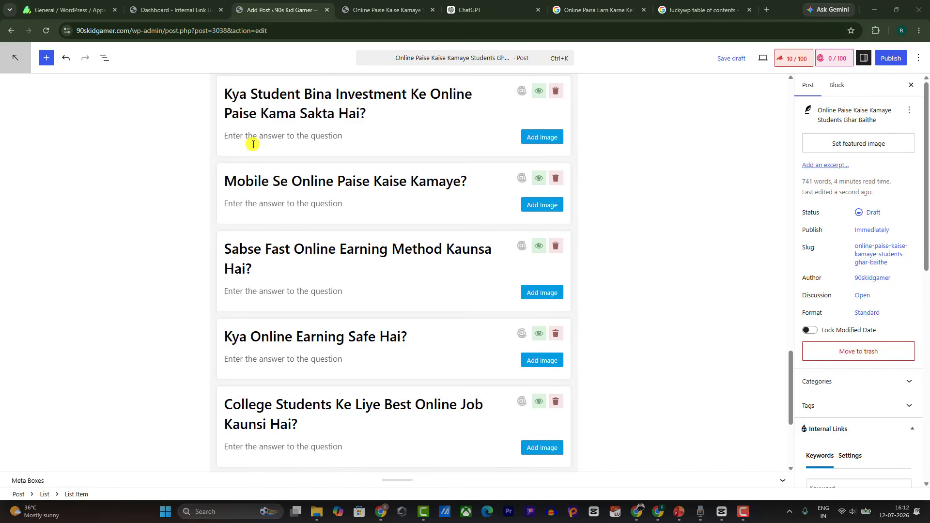
{"action": "scroll", "coordinate": [253, 131], "scroll_direction": "up", "scroll_amount": 13}
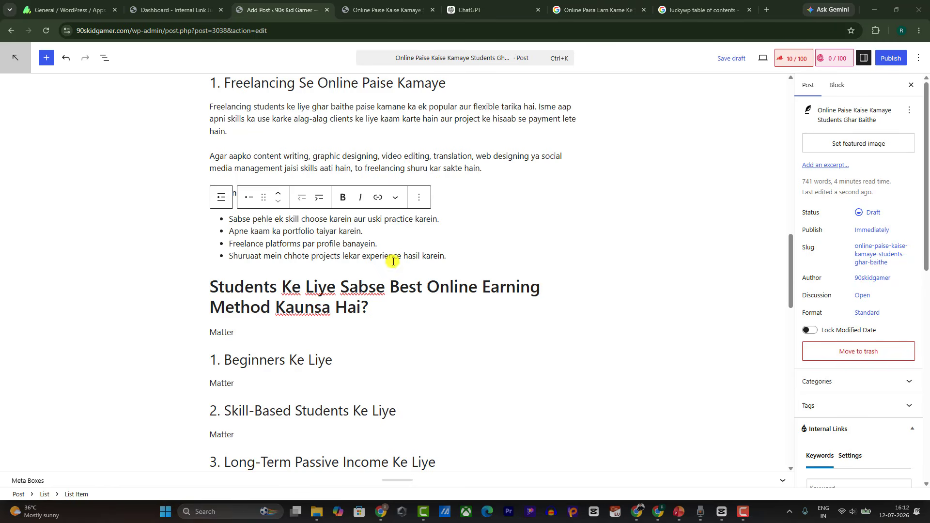
{"action": "scroll", "coordinate": [399, 237], "scroll_direction": "up", "scroll_amount": 5}
{"action": "scroll", "coordinate": [399, 238], "scroll_direction": "up", "scroll_amount": 10}
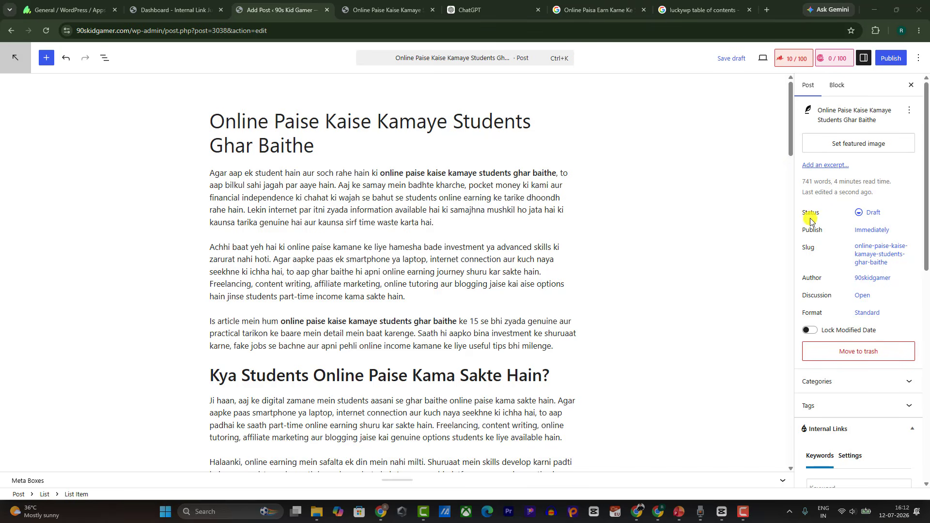
Shorten the post's slug to "online-paise-kaise-kamaye-students".
{"action": "left_click_drag", "start_coordinate": [803, 252], "coordinate": [823, 253]}
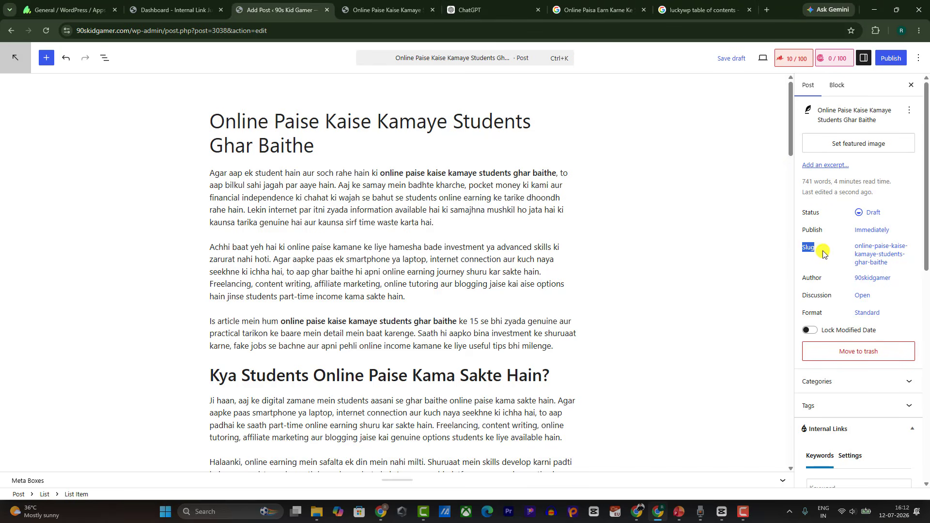
{"action": "left_click", "coordinate": [893, 256]}
{"action": "left_click", "coordinate": [892, 256]}
{"action": "left_click", "coordinate": [862, 260]}
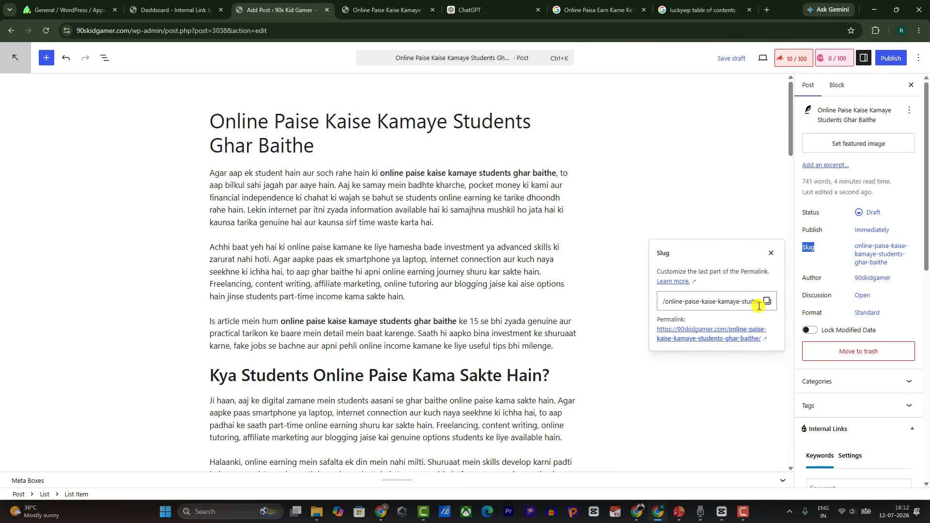
{"action": "left_click", "coordinate": [740, 304]}
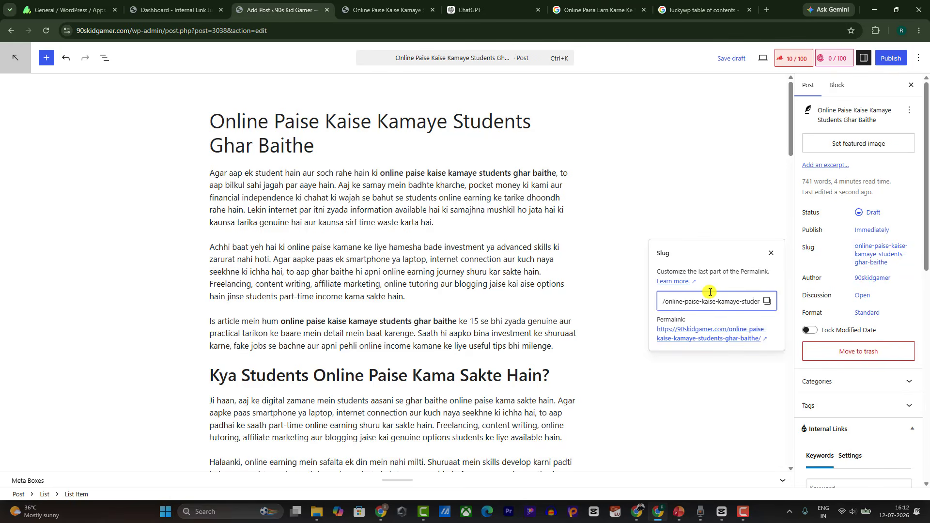
{"action": "key", "text": "Right"}
{"action": "key", "text": "Right"}
{"action": "key", "text": "Right"}
{"action": "key", "text": "Right"}
{"action": "key", "text": "Right"}
{"action": "key", "text": "Right"}
{"action": "key", "text": "Right"}
{"action": "key", "text": "Right"}
{"action": "key", "text": "Right"}
{"action": "key", "text": "Right"}
{"action": "key", "text": "Right"}
{"action": "key", "text": "Right"}
{"action": "key", "text": "Right"}
{"action": "key", "text": "Right"}
{"action": "key", "text": "Right"}
{"action": "key", "text": "Right"}
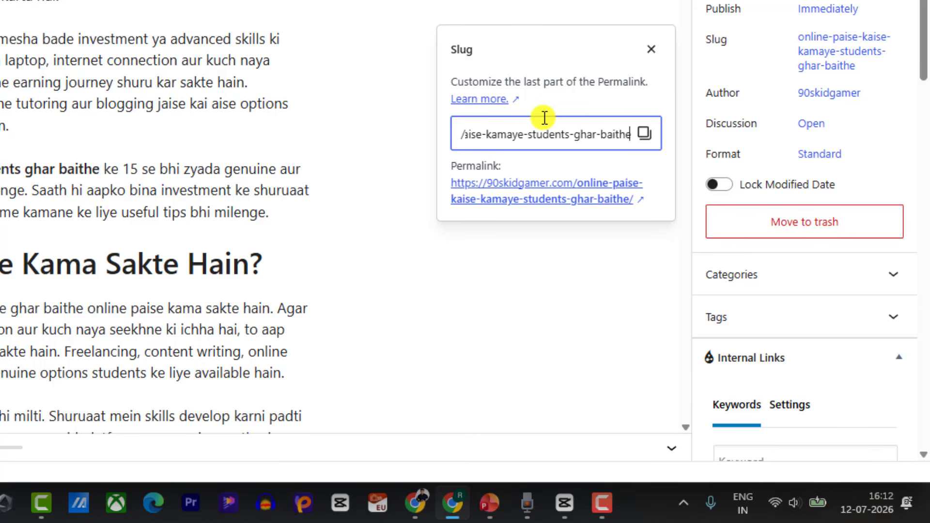
{"action": "key", "text": "BackSpace"}
{"action": "key", "text": "BackSpace"}
{"action": "key", "text": "BackSpace"}
{"action": "key", "text": "BackSpace"}
{"action": "key", "text": "BackSpace"}
{"action": "key", "text": "BackSpace"}
{"action": "key", "text": "BackSpace"}
{"action": "key", "text": "BackSpace"}
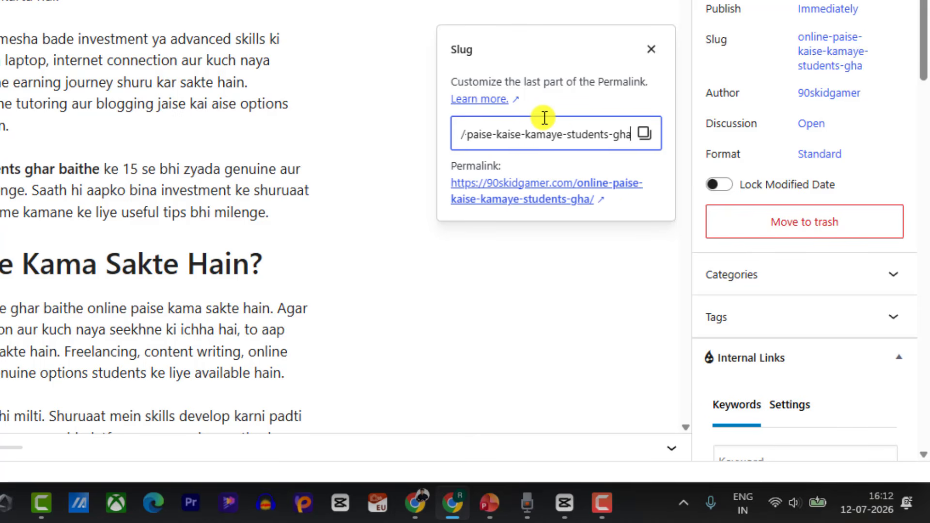
{"action": "key", "text": "BackSpace"}
{"action": "key", "text": "BackSpace"}
{"action": "key", "text": "BackSpace"}
{"action": "key", "text": "BackSpace"}
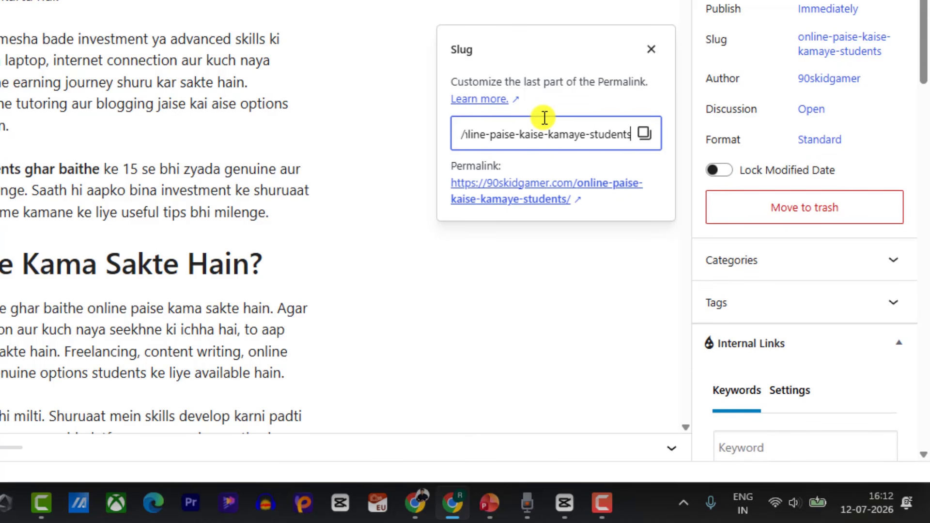
{"action": "left_click", "coordinate": [572, 7]}
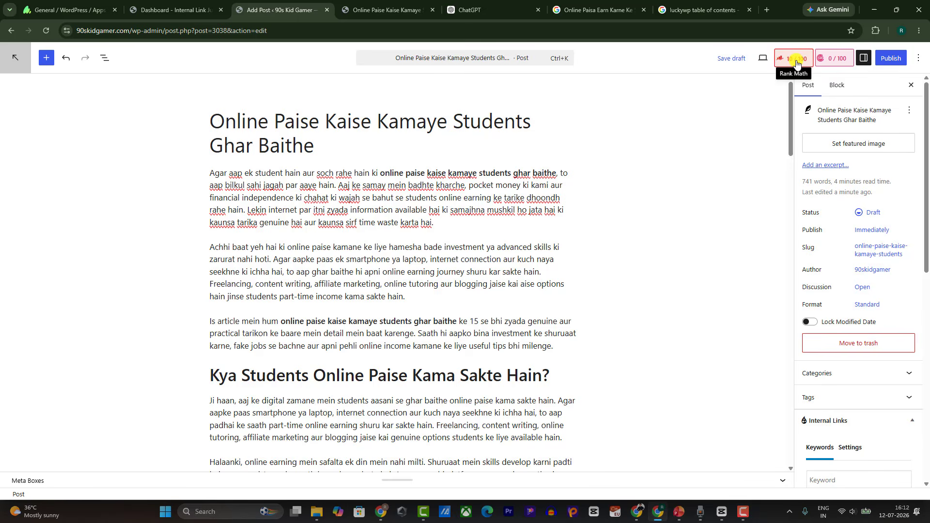
Copy the post title "Online Paise Kaise Kamaye Students Ghar Baithe" and enter it as the Rank Math focus keyword.
{"action": "left_click", "coordinate": [797, 63]}
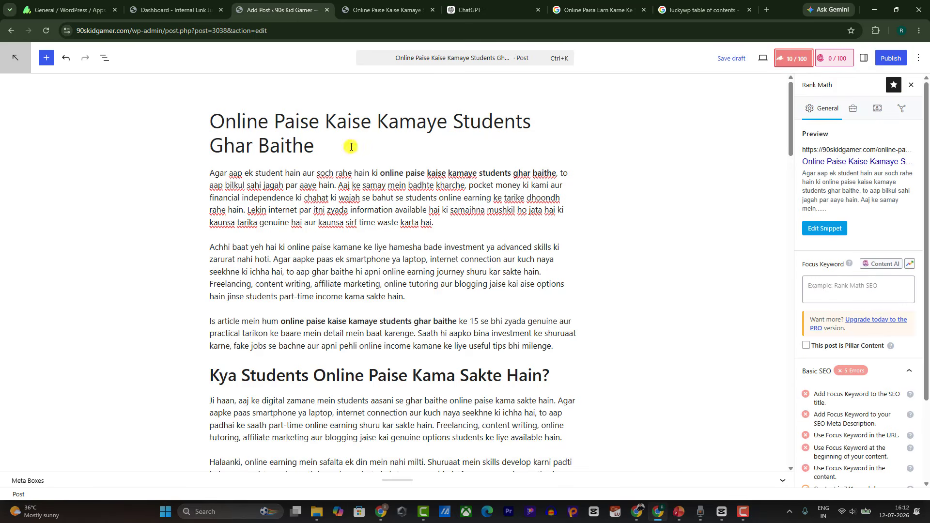
{"action": "left_click_drag", "start_coordinate": [210, 120], "coordinate": [458, 138]}
{"action": "key", "text": "ctrl+c"}
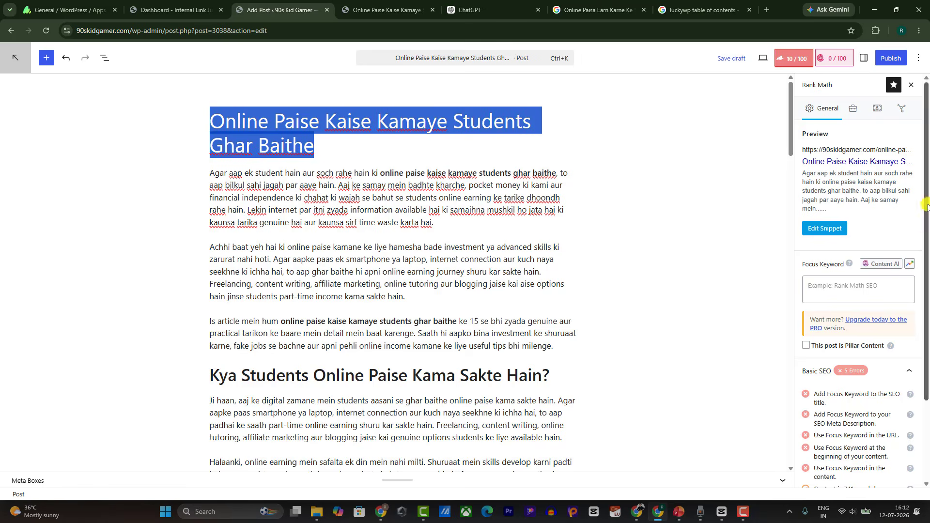
{"action": "left_click", "coordinate": [846, 286]}
{"action": "key", "text": "ctrl+v"}
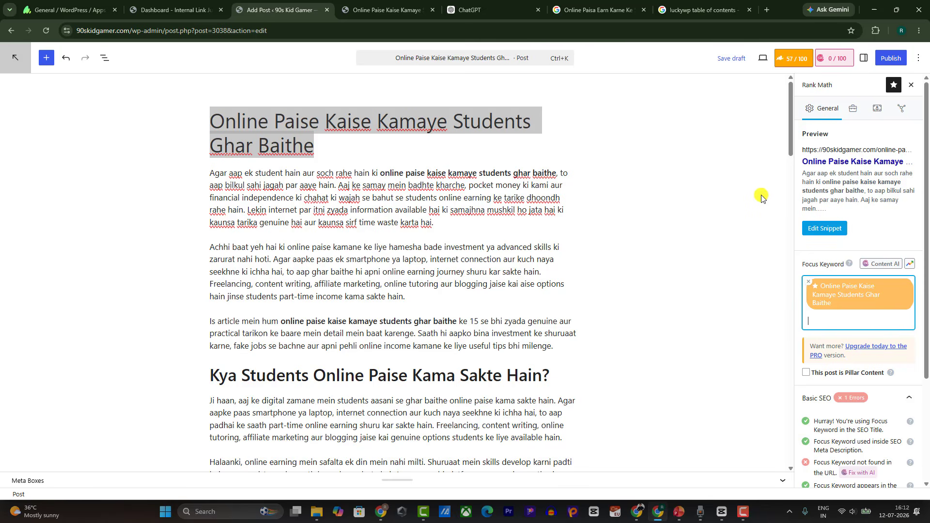
Examine the search snippet's title, permalink and description, check the ChatGPT text and the post preview, and close the snippet editor.
{"action": "left_click", "coordinate": [819, 235]}
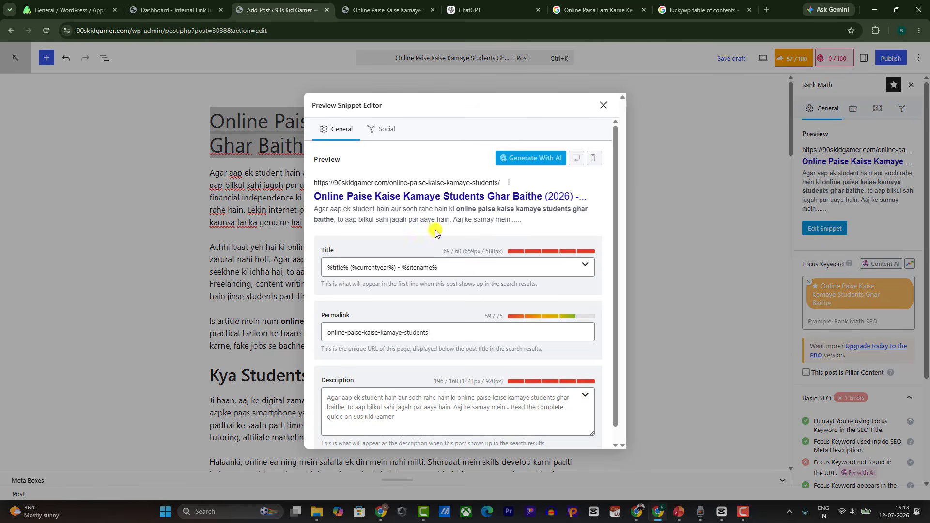
{"action": "left_click", "coordinate": [334, 401]}
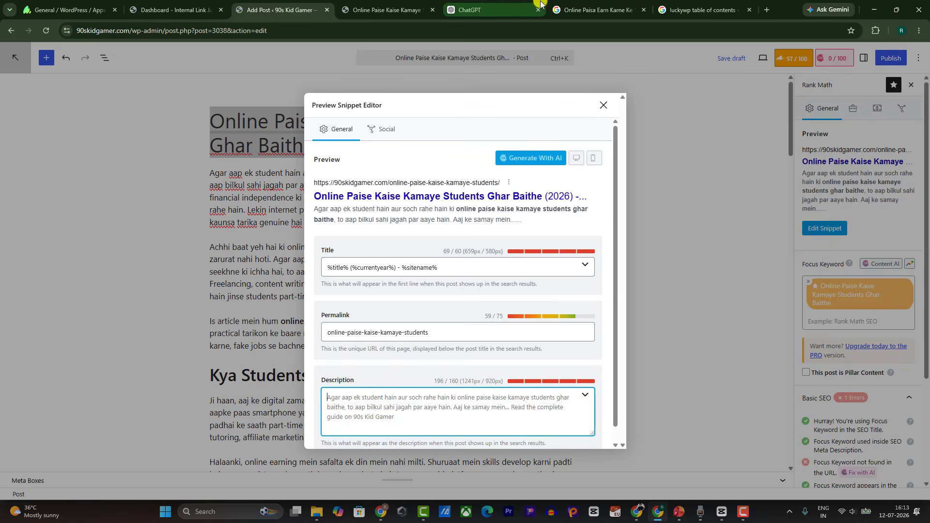
{"action": "left_click", "coordinate": [499, 4]}
{"action": "left_click", "coordinate": [287, 316]}
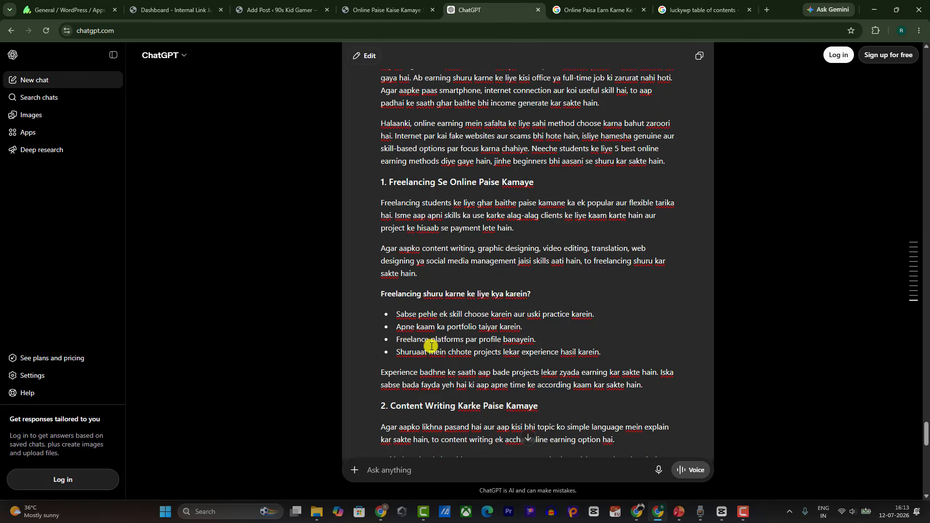
{"action": "left_click", "coordinate": [374, 4]}
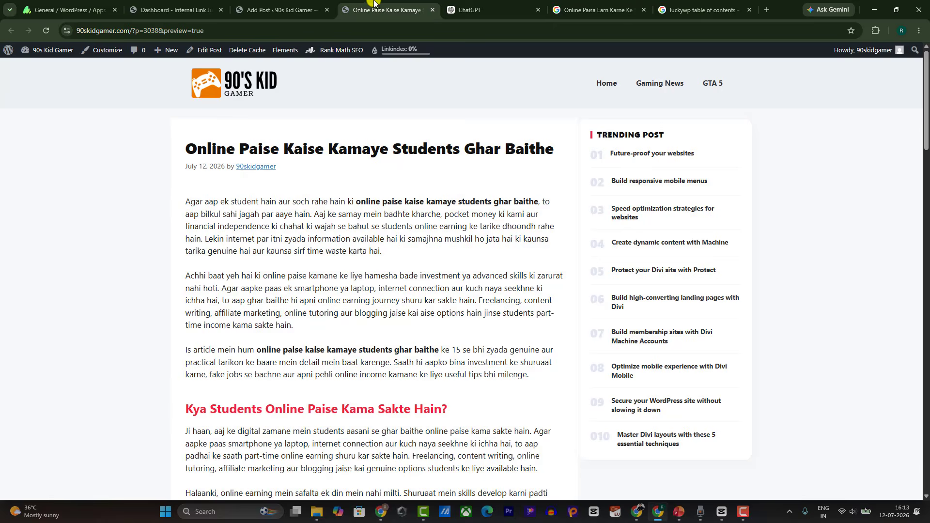
{"action": "left_click", "coordinate": [279, 10]}
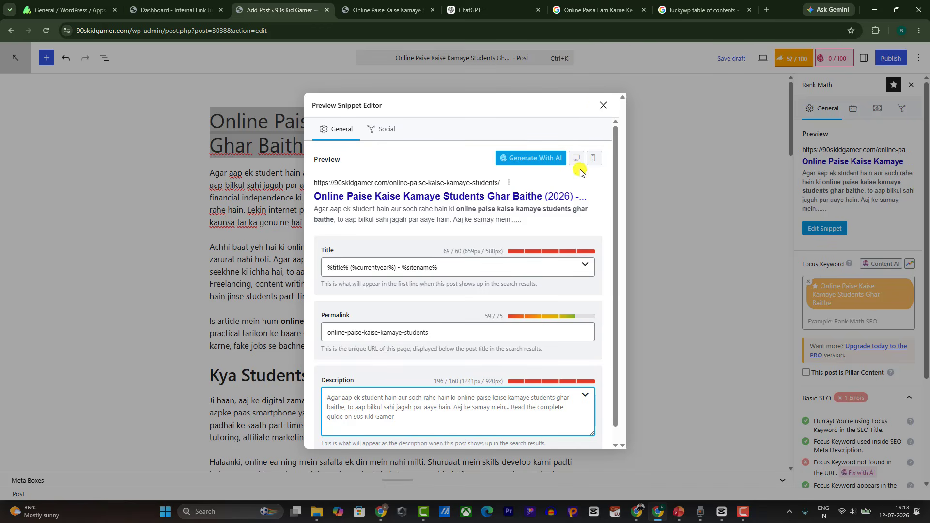
{"action": "left_click", "coordinate": [599, 107]}
Review the Basic SEO checks for the focus keyword and close the Rank Math panel.
{"action": "scroll", "coordinate": [909, 240], "scroll_direction": "down", "scroll_amount": 3}
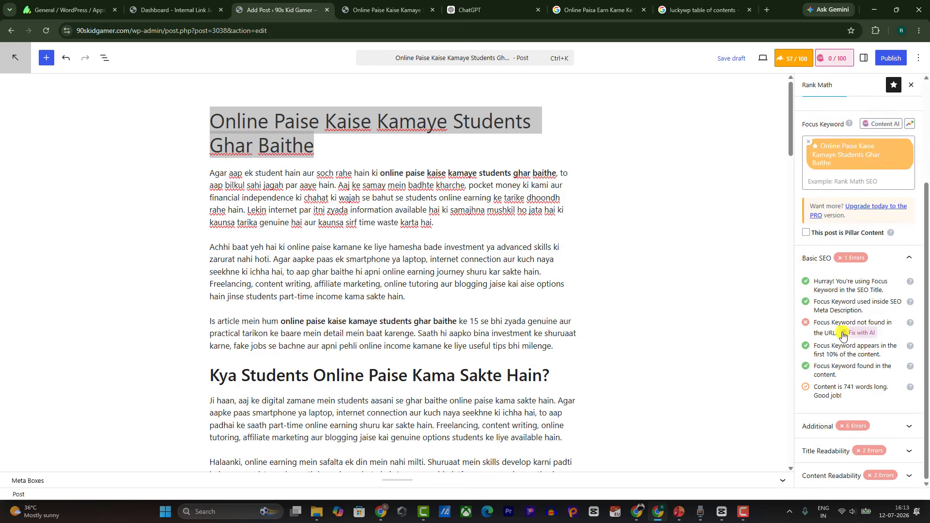
{"action": "scroll", "coordinate": [844, 334], "scroll_direction": "up", "scroll_amount": 3}
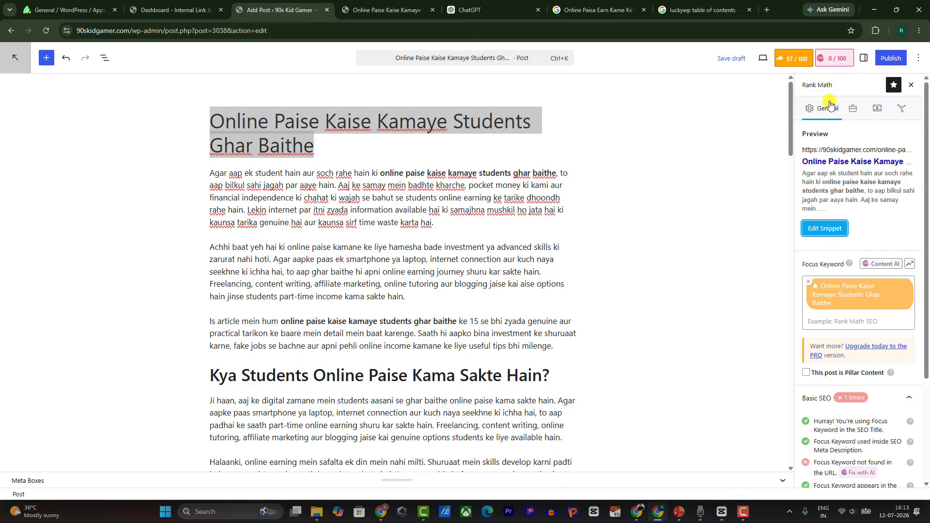
{"action": "left_click", "coordinate": [803, 59]}
{"action": "left_click", "coordinate": [766, 60]}
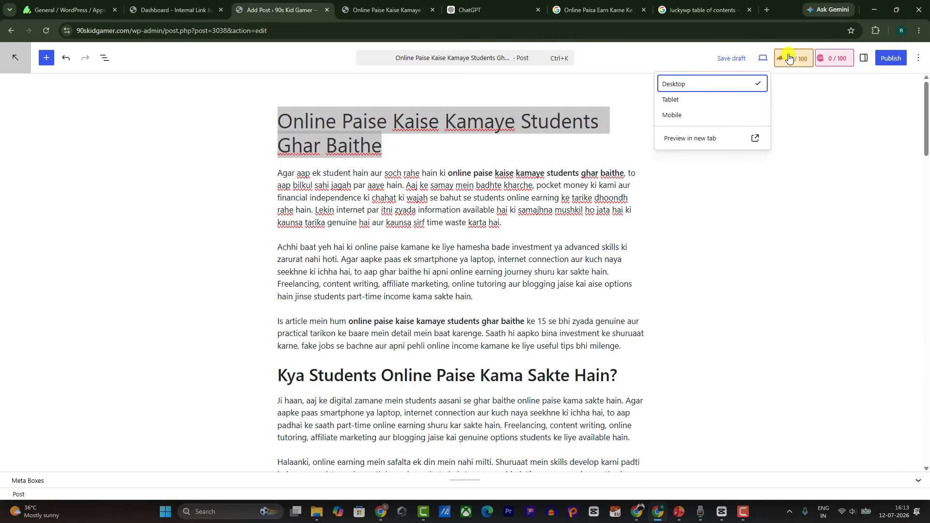
{"action": "left_click", "coordinate": [794, 58]}
{"action": "left_click", "coordinate": [914, 86]}
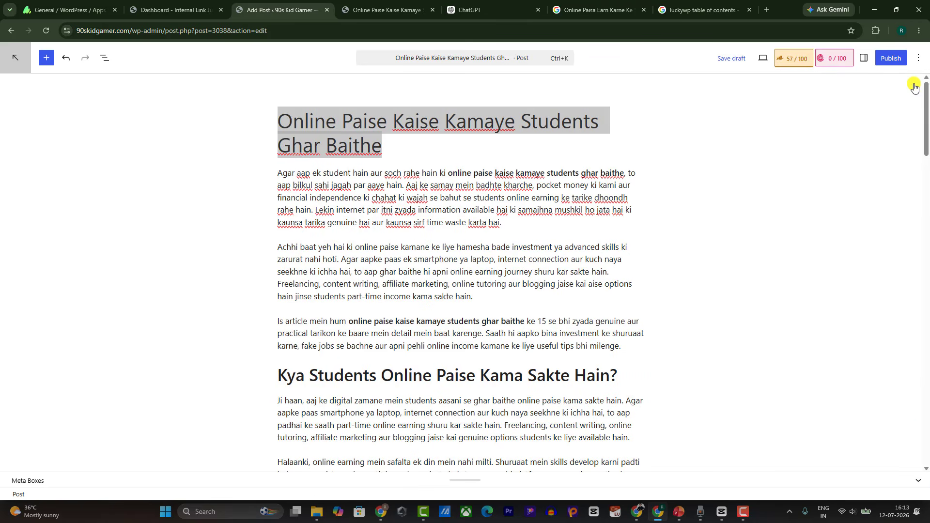
Copy "Online Paise Kaise Kamaye Students" from the post title and add it as an Internal Links keyword in the post settings.
{"action": "left_click", "coordinate": [863, 58]}
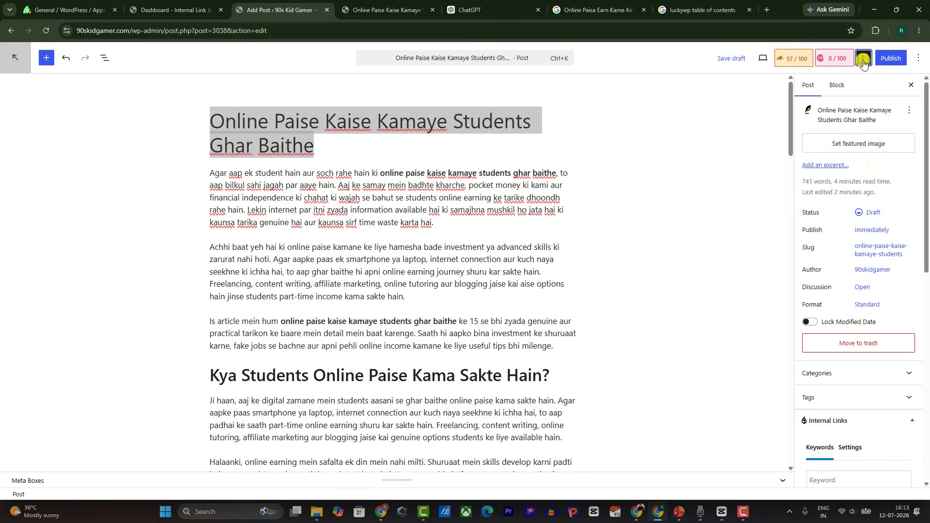
{"action": "scroll", "coordinate": [861, 219], "scroll_direction": "down", "scroll_amount": 2}
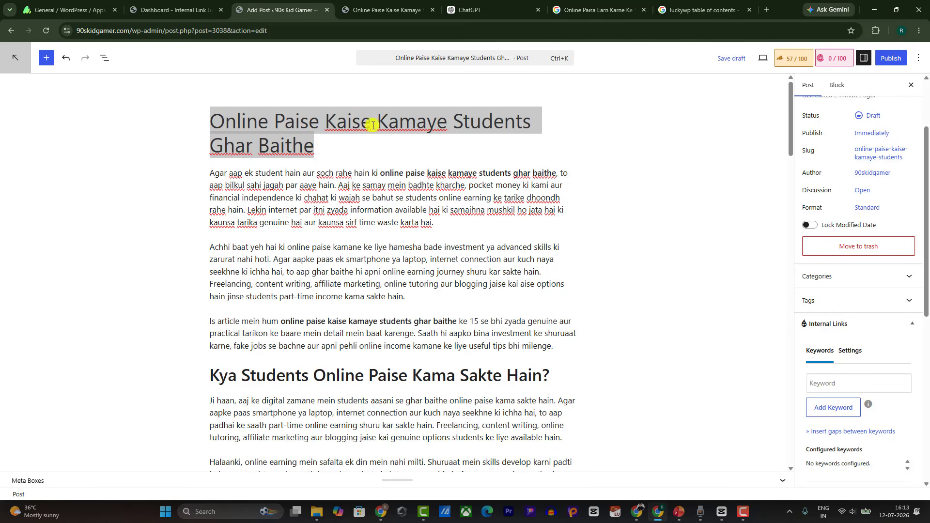
{"action": "left_click_drag", "start_coordinate": [213, 121], "coordinate": [446, 132]}
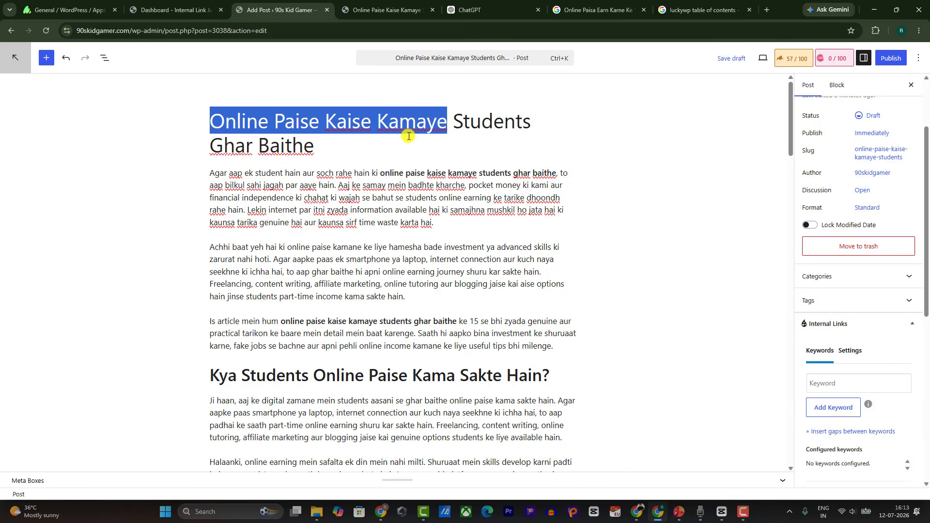
{"action": "left_click_drag", "start_coordinate": [527, 122], "coordinate": [201, 131]}
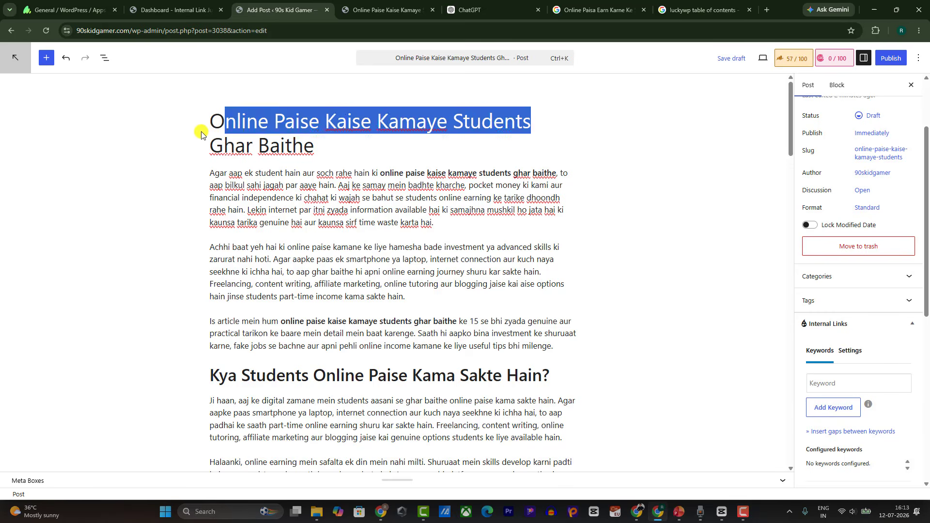
{"action": "left_click", "coordinate": [216, 128]}
{"action": "triple_click", "coordinate": [217, 125]}
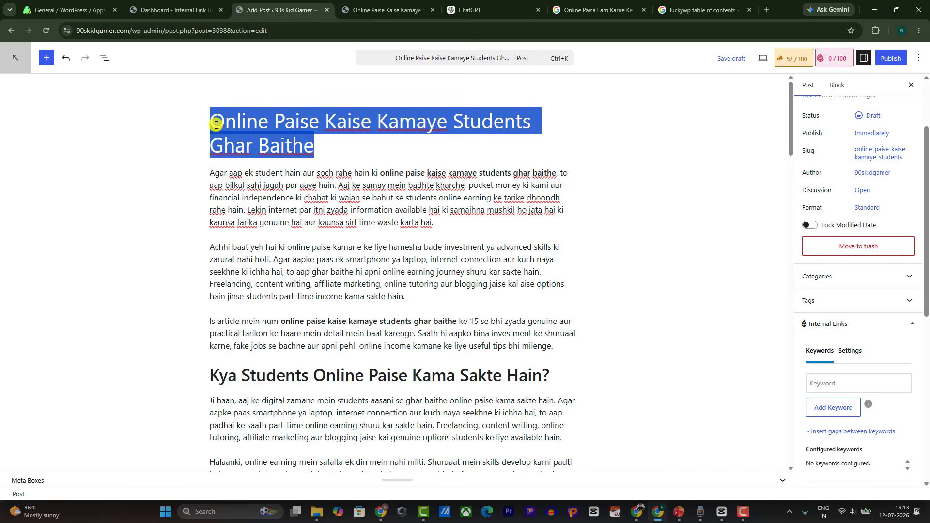
{"action": "left_click", "coordinate": [213, 125]}
{"action": "left_click_drag", "start_coordinate": [209, 125], "coordinate": [540, 116]}
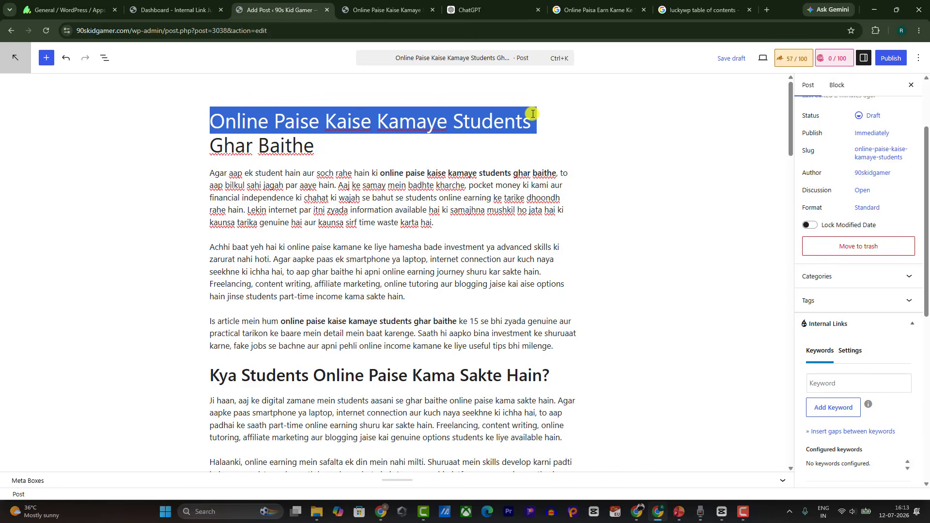
{"action": "left_click", "coordinate": [834, 385]}
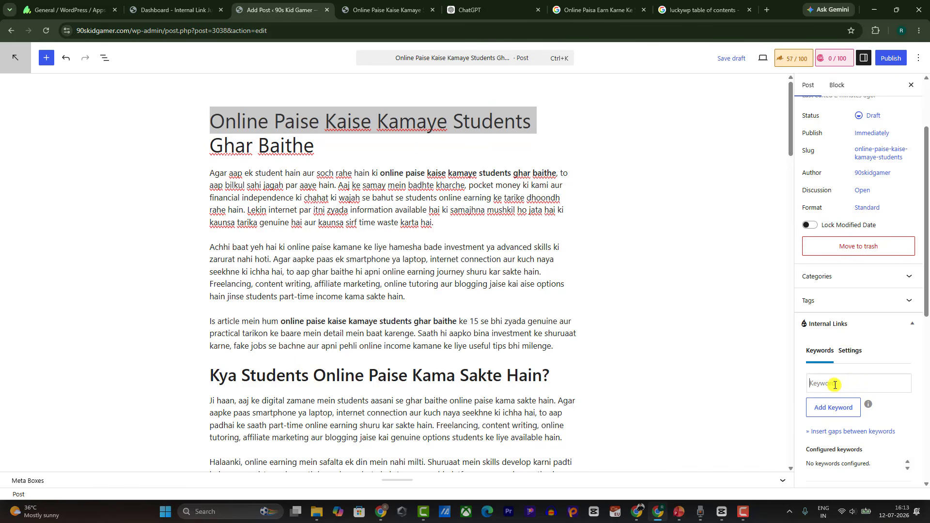
{"action": "key", "text": "ctrl+v"}
{"action": "left_click", "coordinate": [815, 406]}
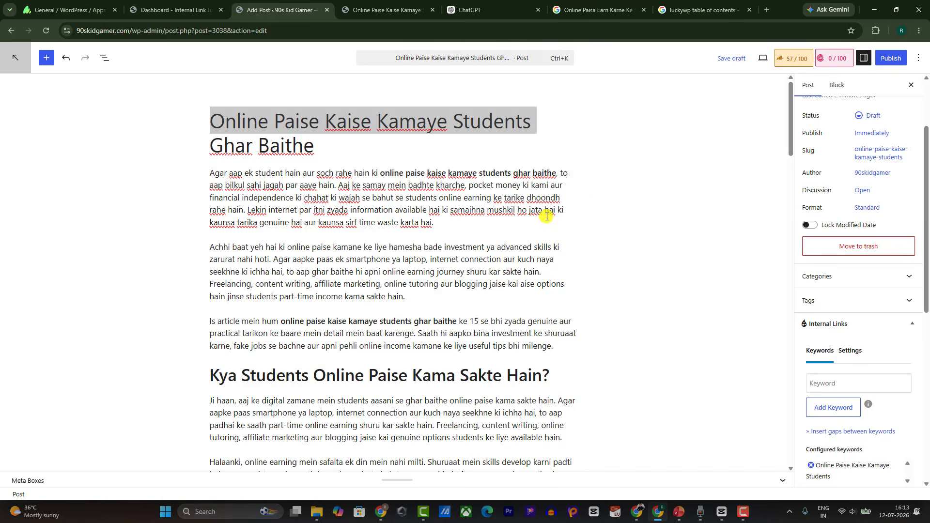
{"action": "left_click", "coordinate": [345, 167]}
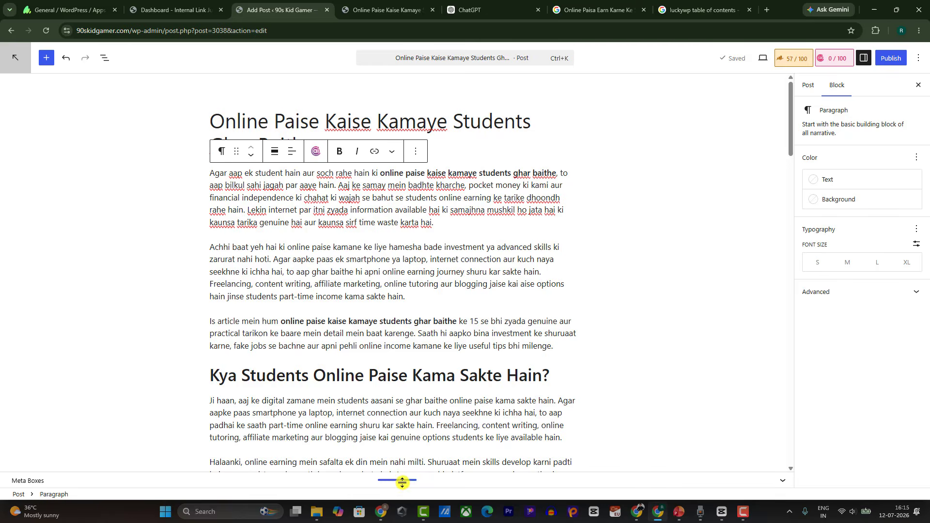
Switch to ChatGPT and request a 1200*630 blog post image on the topic "Online Paise Kaise Kamaye Students".
{"action": "mouse_move", "coordinate": [383, 512]}
{"action": "left_click", "coordinate": [321, 450]}
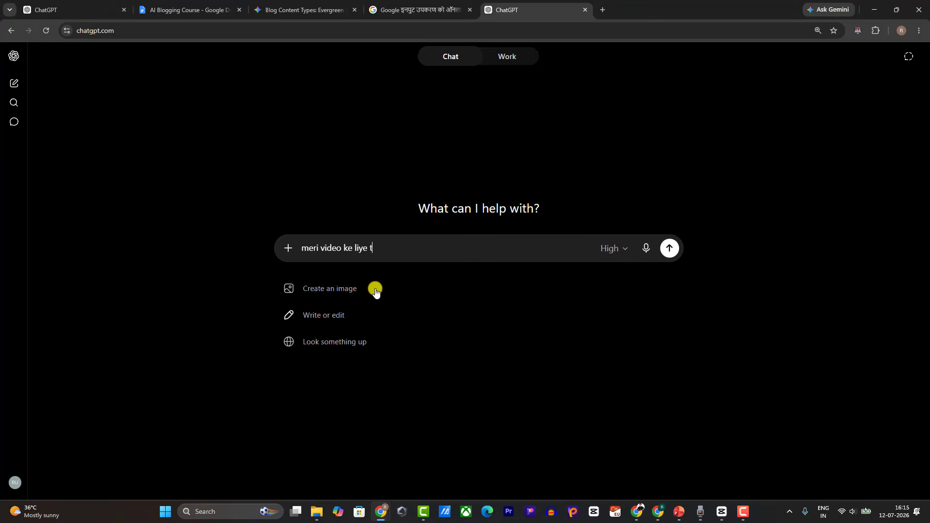
{"action": "key", "text": "ctrl+a"}
{"action": "key", "text": "ctrl+v"}
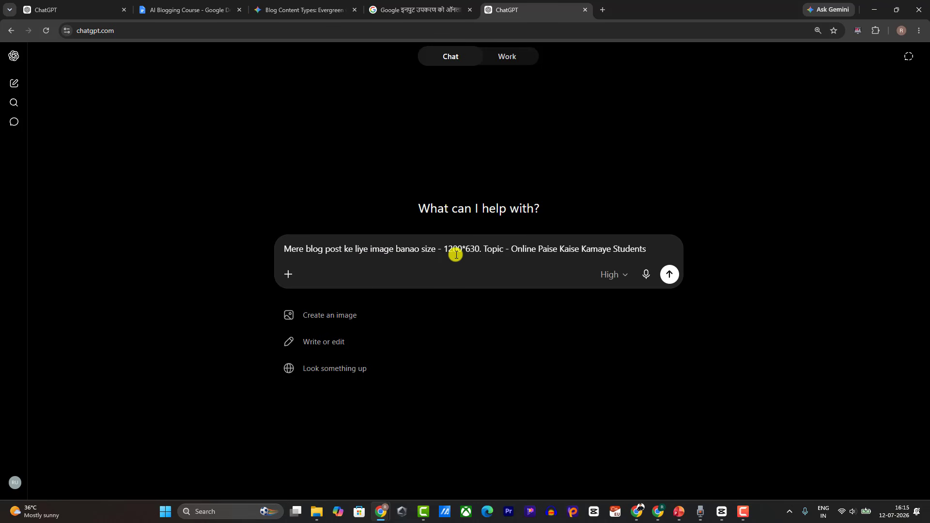
{"action": "left_click_drag", "start_coordinate": [442, 250], "coordinate": [470, 247]}
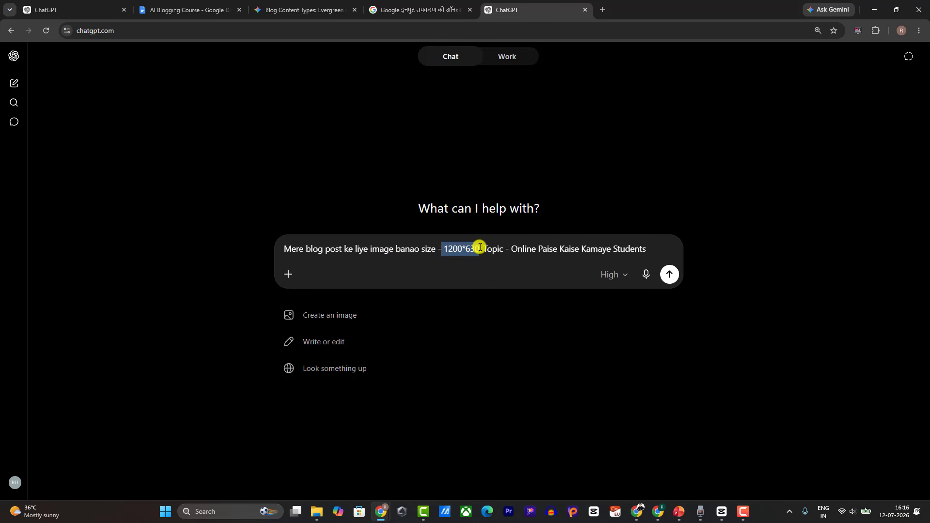
{"action": "left_click", "coordinate": [669, 275]}
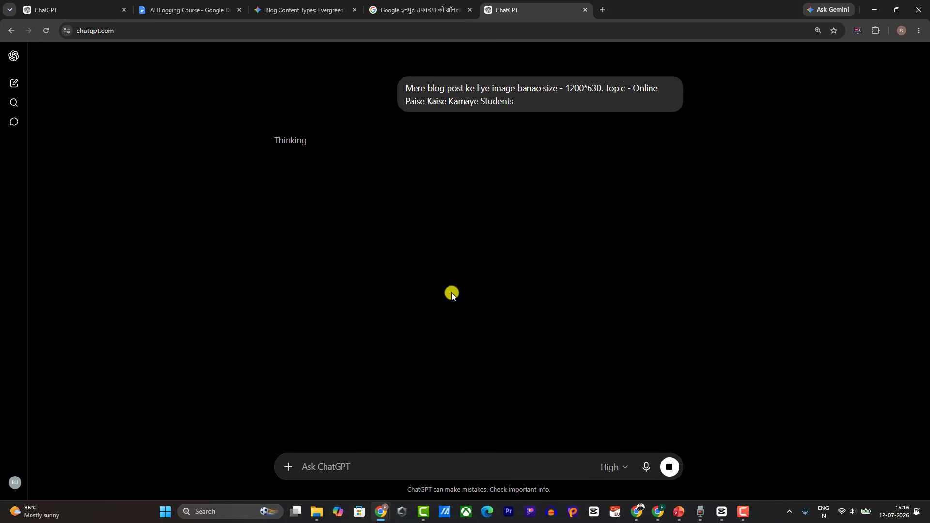
{"action": "left_click", "coordinate": [741, 513]}
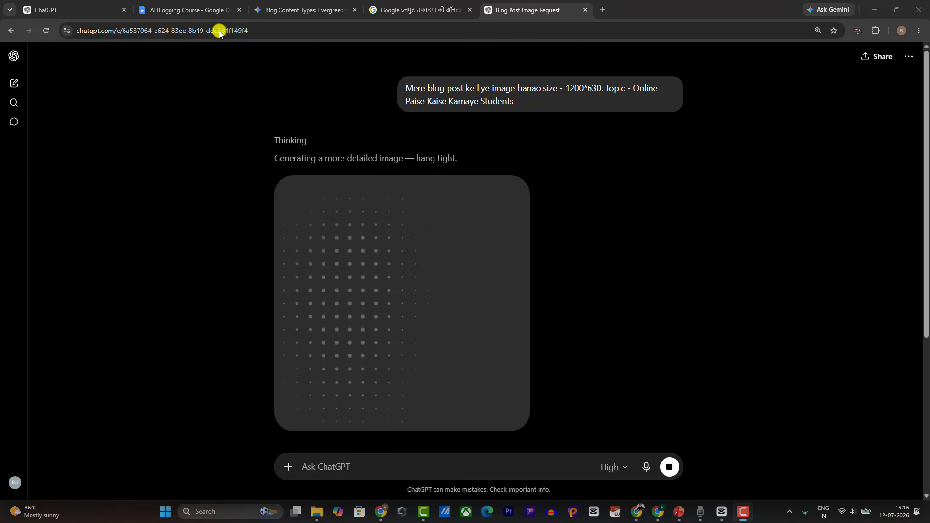
Return to the WordPress admin and open the Add Plugins page, ready to search for a plugin.
{"action": "key", "text": "alt+Tab"}
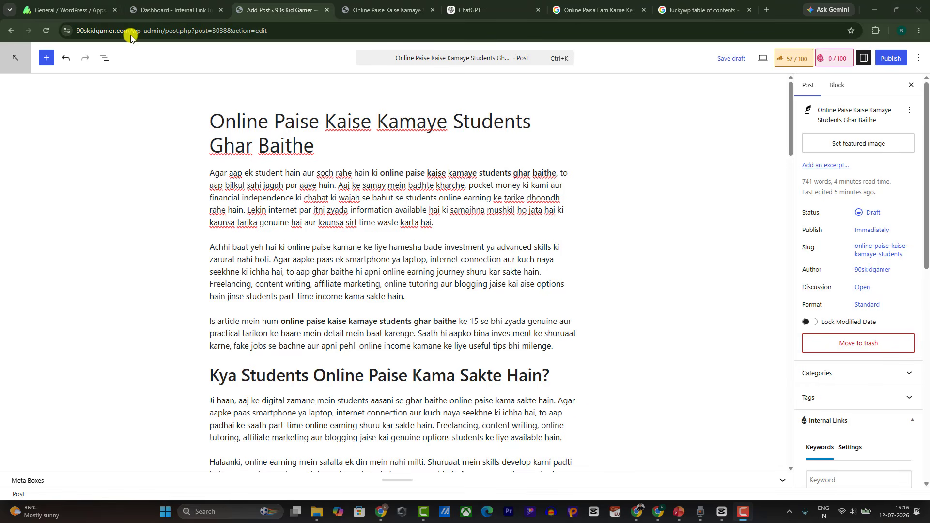
{"action": "left_click", "coordinate": [147, 11]}
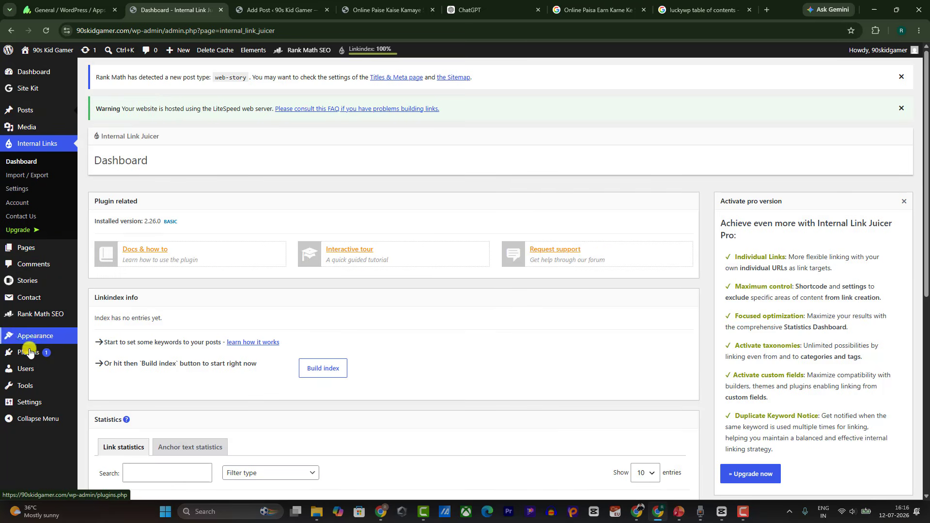
{"action": "mouse_move", "coordinate": [32, 352]}
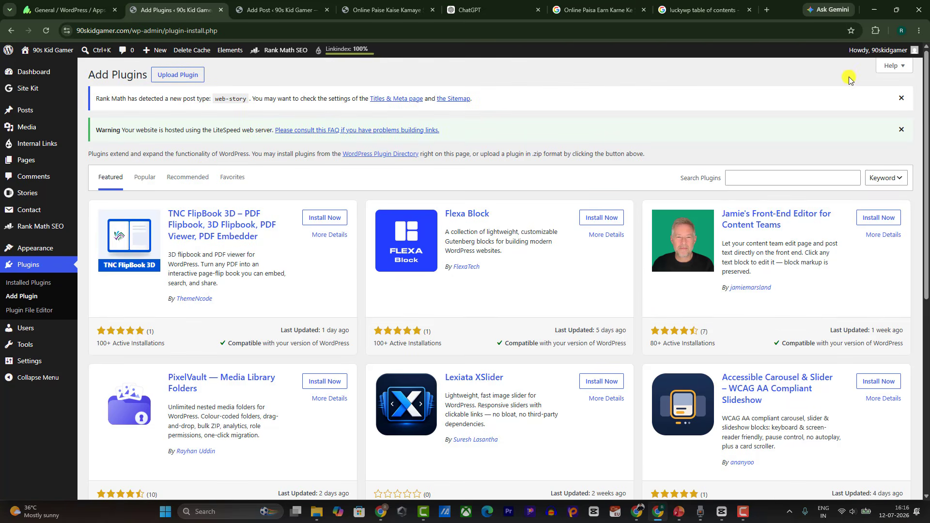
{"action": "left_click", "coordinate": [764, 179]}
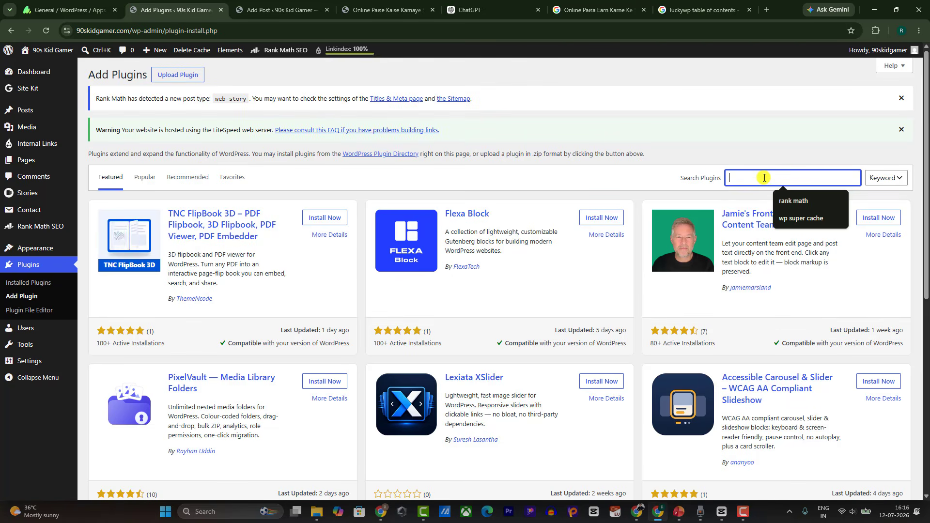
{"action": "key", "text": "ctrl+v"}
{"action": "key", "text": "ctrl+a"}
{"action": "key", "text": "BackSpace"}
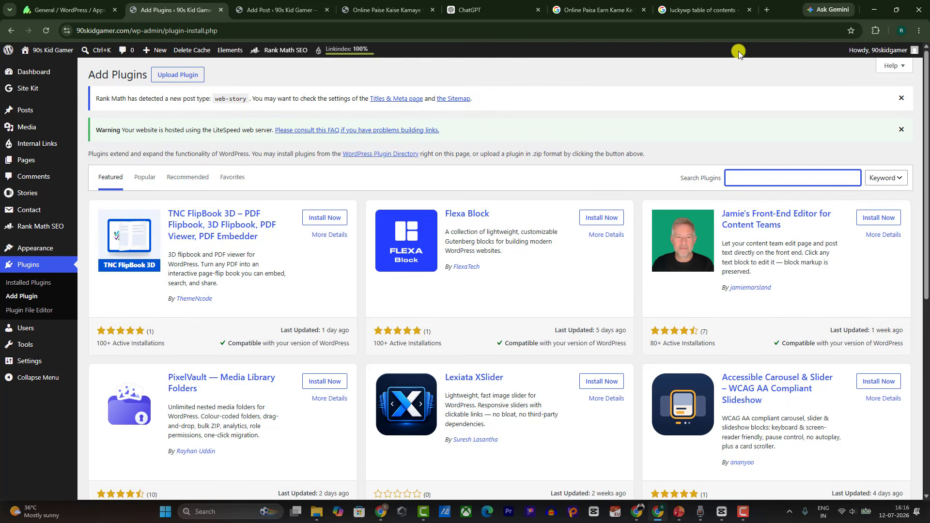
Copy the title "LuckyWP Table of Contents – Plugin WordPress" from the Google result and search the WordPress plugins for it.
{"action": "left_click", "coordinate": [703, 10]}
{"action": "right_click", "coordinate": [112, 150]}
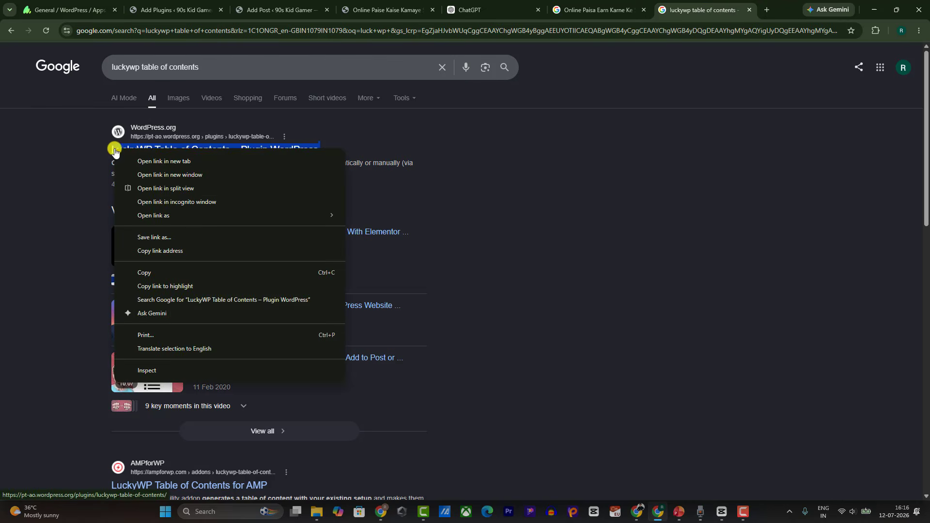
{"action": "left_click", "coordinate": [152, 273]}
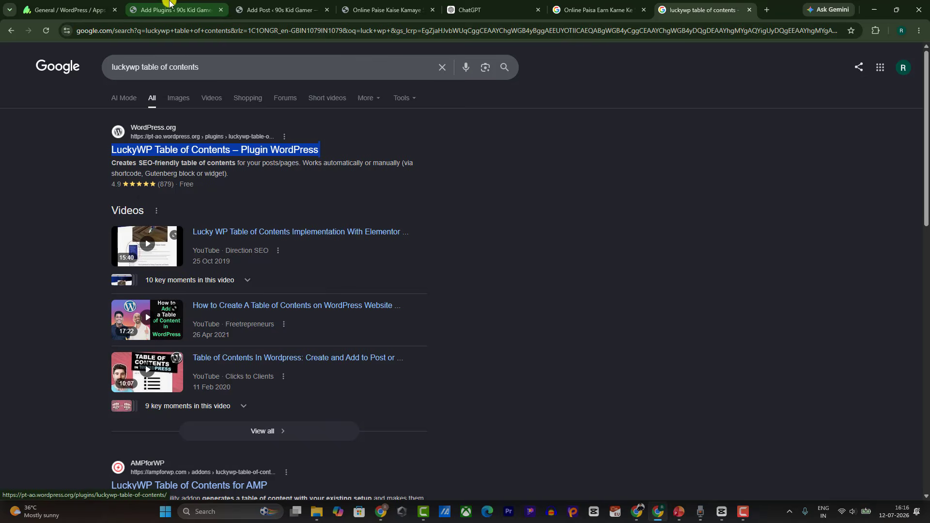
{"action": "left_click", "coordinate": [175, 10]}
{"action": "key", "text": "ctrl+v"}
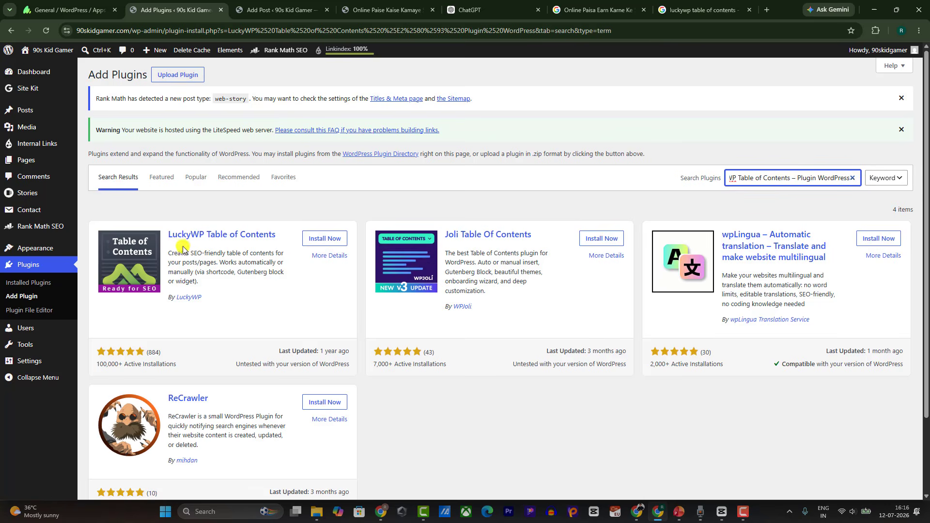
Install and activate the LuckyWP Table of Contents plugin, and look through the post preview.
{"action": "left_click_drag", "start_coordinate": [168, 235], "coordinate": [238, 234]}
{"action": "left_click", "coordinate": [305, 239]}
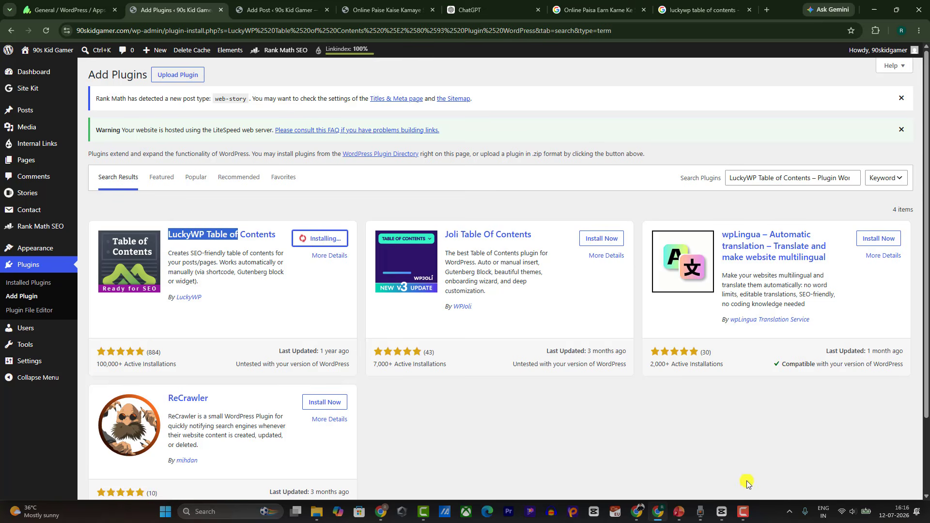
{"action": "left_click", "coordinate": [746, 512]}
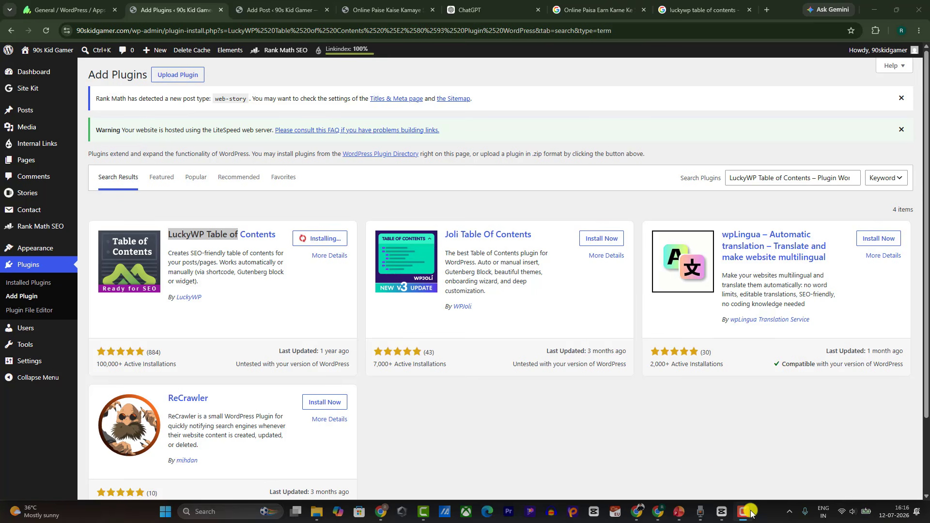
{"action": "left_click", "coordinate": [327, 241]}
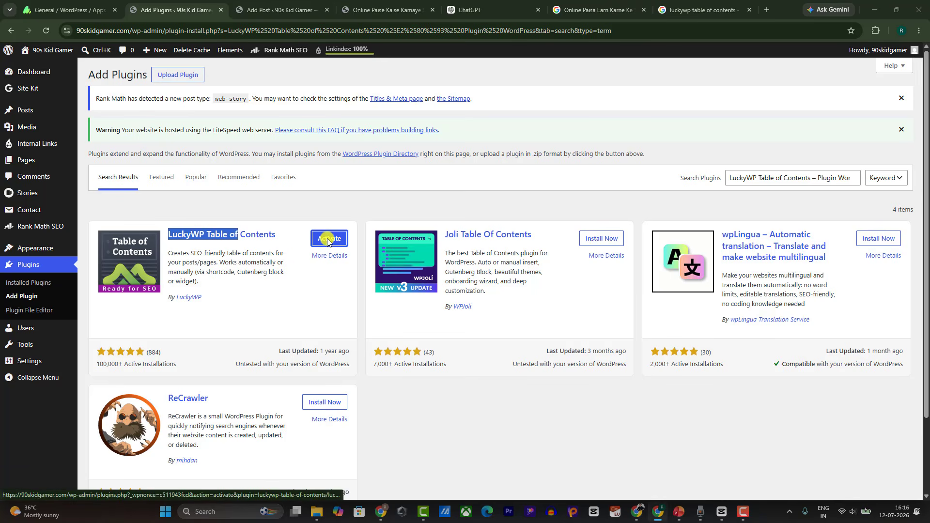
{"action": "left_click", "coordinate": [400, 3]}
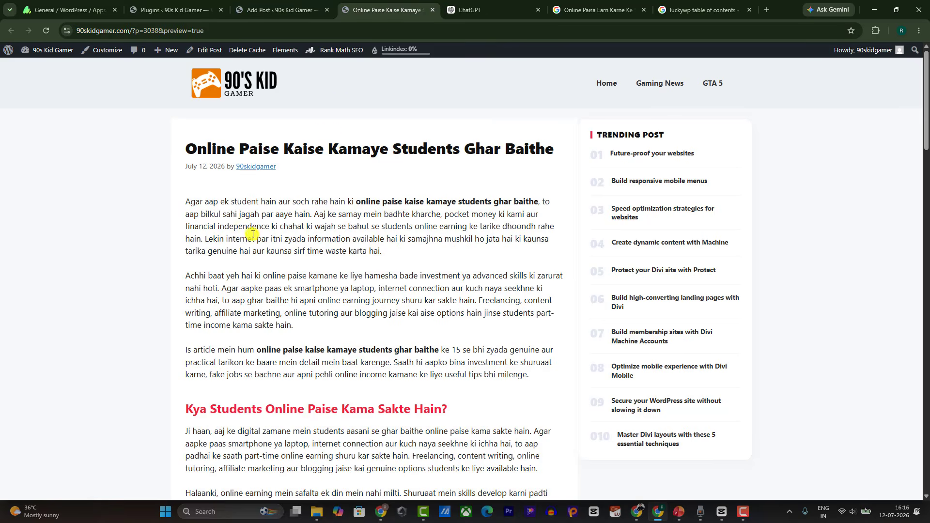
{"action": "scroll", "coordinate": [250, 233], "scroll_direction": "down", "scroll_amount": 9}
{"action": "scroll", "coordinate": [248, 231], "scroll_direction": "up", "scroll_amount": 9}
In the Table of Contents settings, enable auto insert with the position "After first block (paragraph or heading)" and save the changes.
{"action": "left_click", "coordinate": [168, 4]}
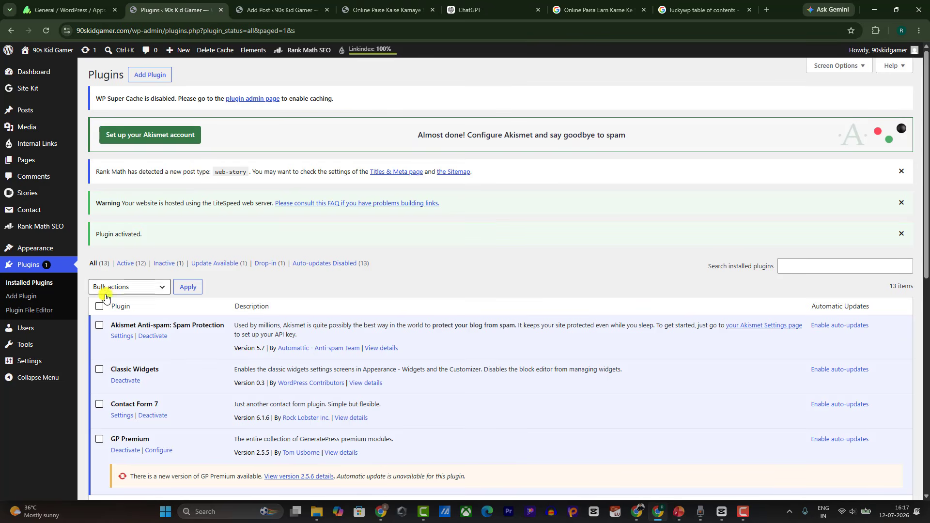
{"action": "mouse_move", "coordinate": [42, 364]}
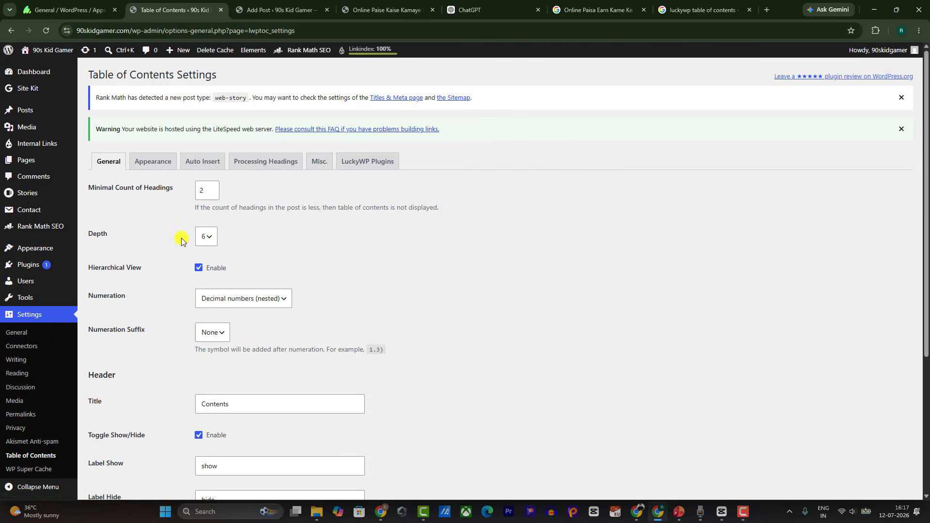
{"action": "left_click", "coordinate": [200, 161]}
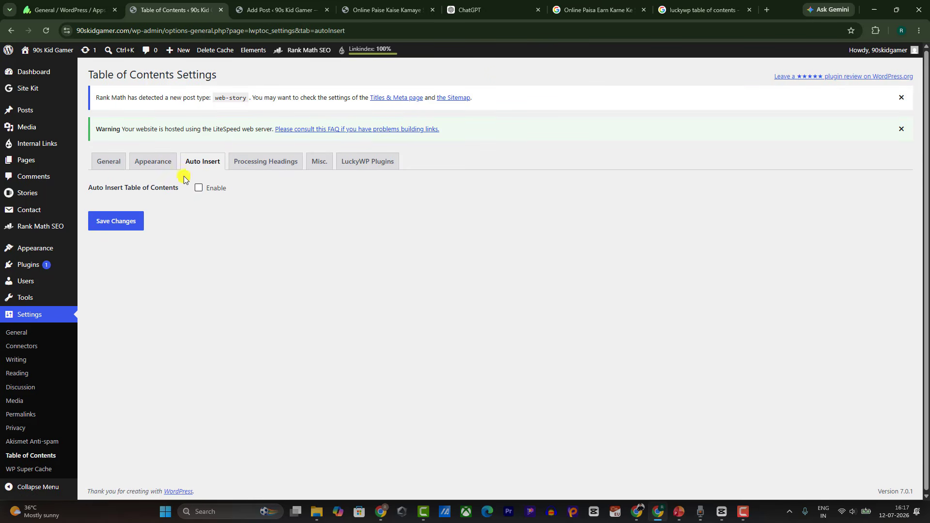
{"action": "left_click", "coordinate": [199, 189]}
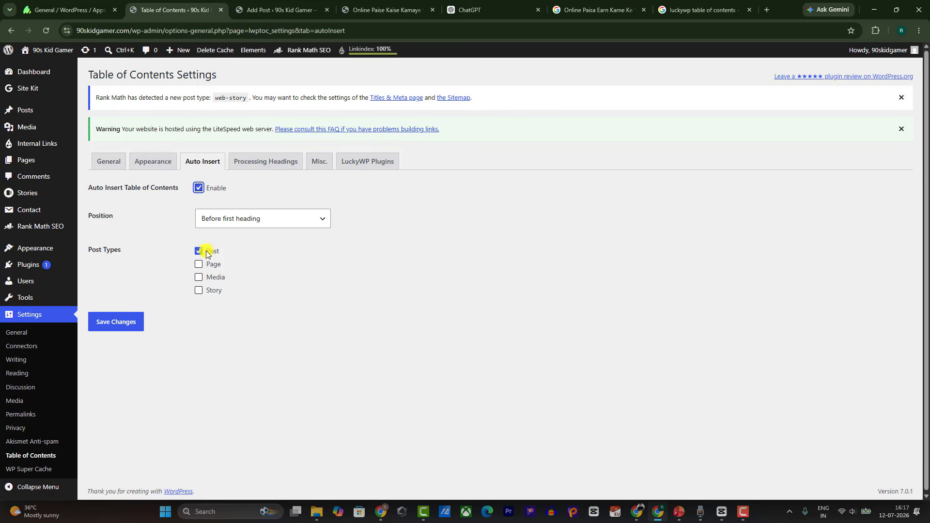
{"action": "left_click", "coordinate": [238, 224]}
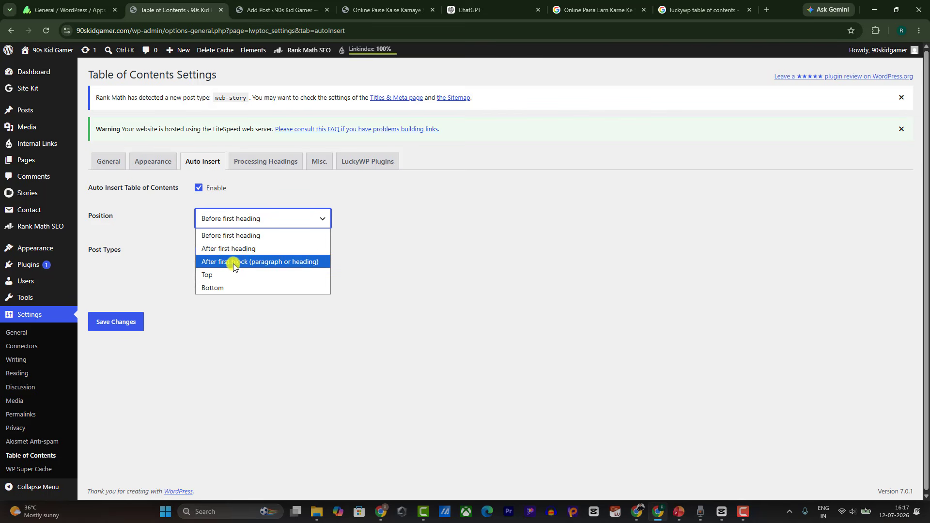
{"action": "left_click", "coordinate": [269, 265]}
{"action": "left_click", "coordinate": [129, 322]}
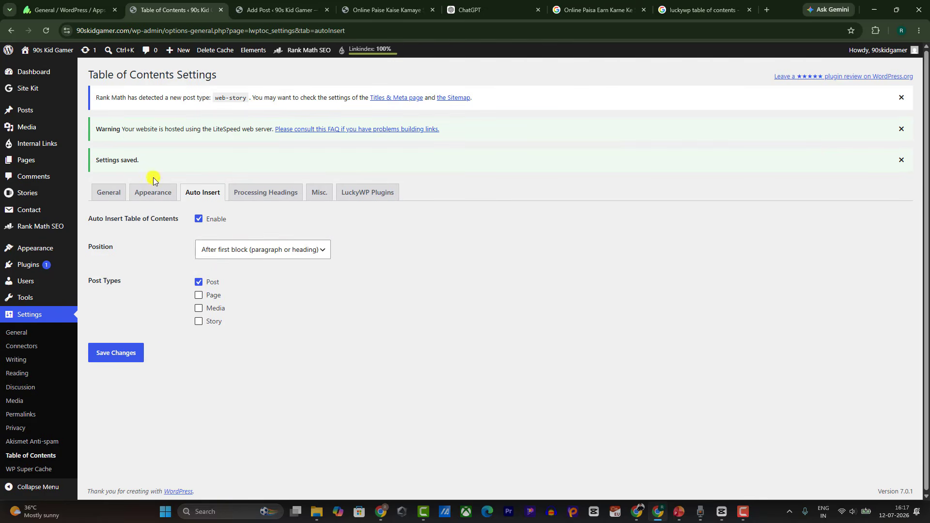
Reload the post preview and check the inserted table of contents and its heading links.
{"action": "left_click", "coordinate": [341, 3]}
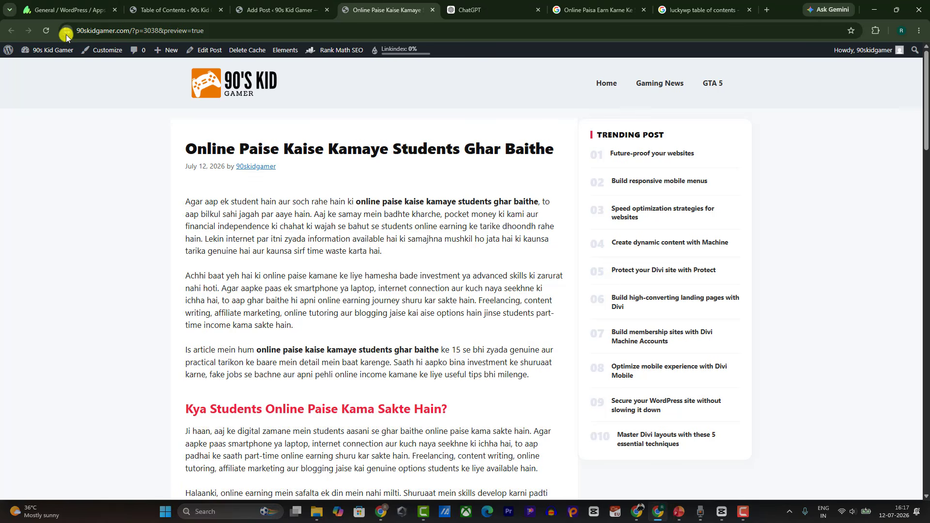
{"action": "left_click", "coordinate": [48, 31]}
{"action": "scroll", "coordinate": [185, 232], "scroll_direction": "down", "scroll_amount": 3}
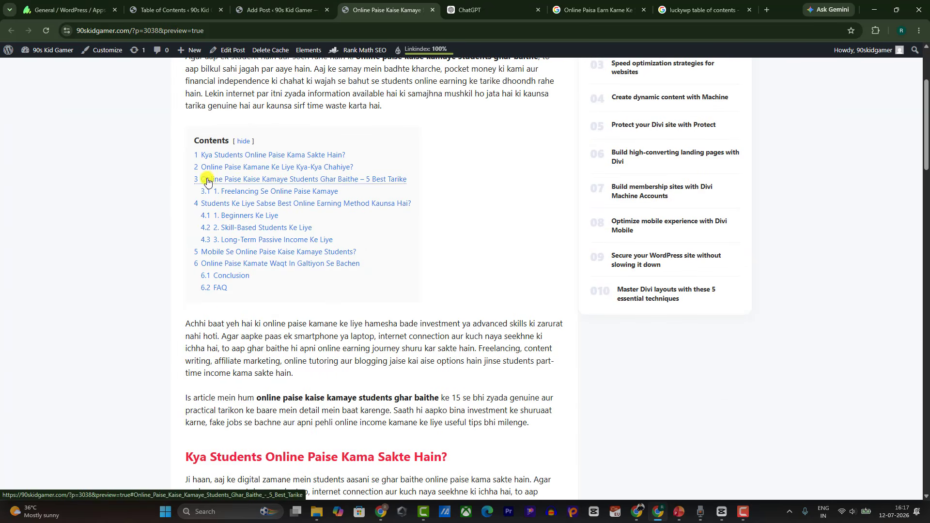
{"action": "scroll", "coordinate": [255, 237], "scroll_direction": "up", "scroll_amount": 3}
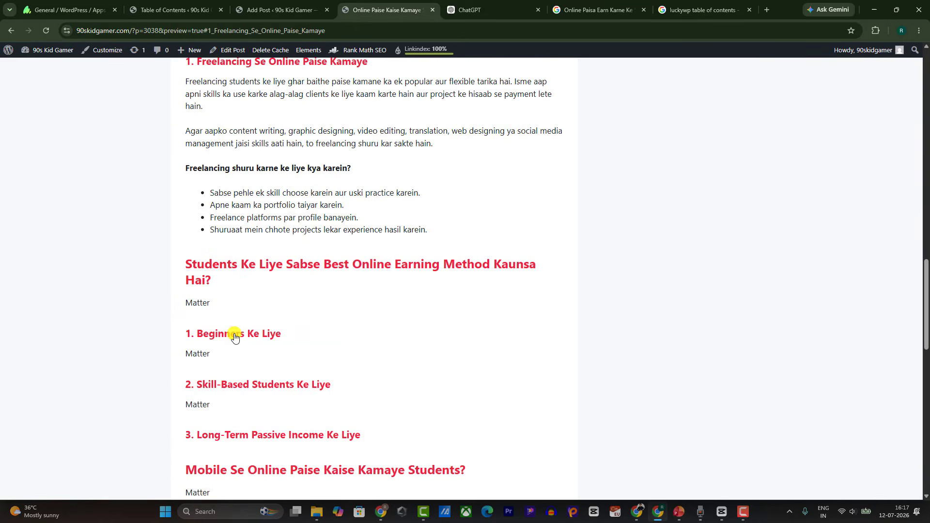
Switch to the ChatGPT image chat, open the generated "Online Paise Kaise Kamaye Students" image at full size and download it.
{"action": "scroll", "coordinate": [264, 205], "scroll_direction": "up", "scroll_amount": 7}
{"action": "scroll", "coordinate": [264, 205], "scroll_direction": "up", "scroll_amount": 15}
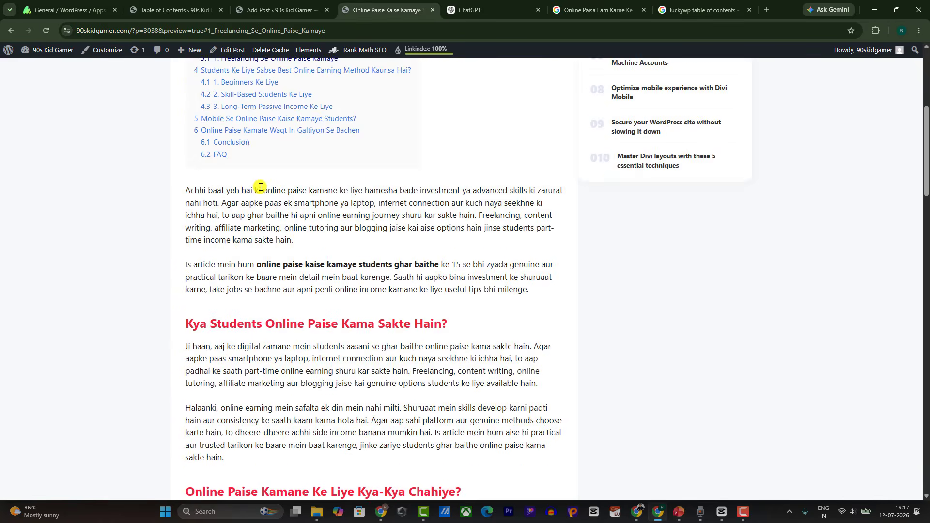
{"action": "left_click", "coordinate": [380, 515]}
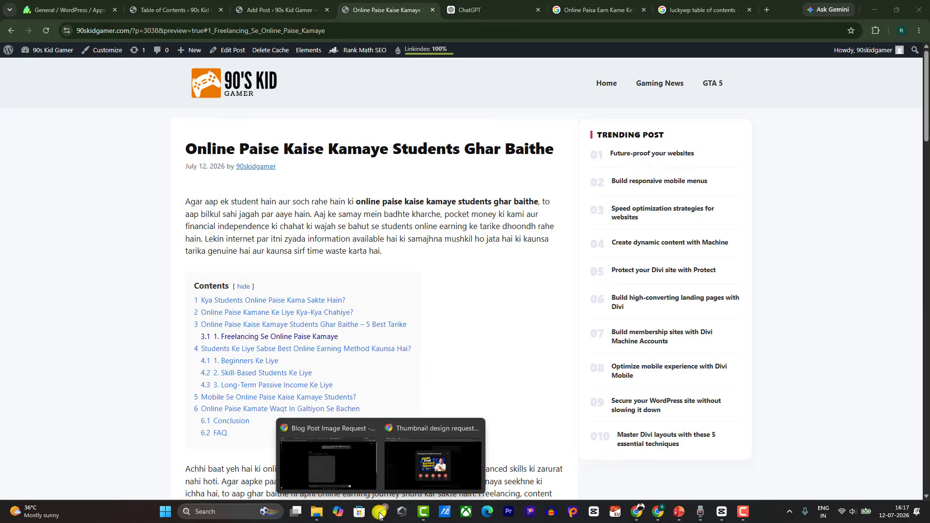
{"action": "left_click", "coordinate": [354, 478]}
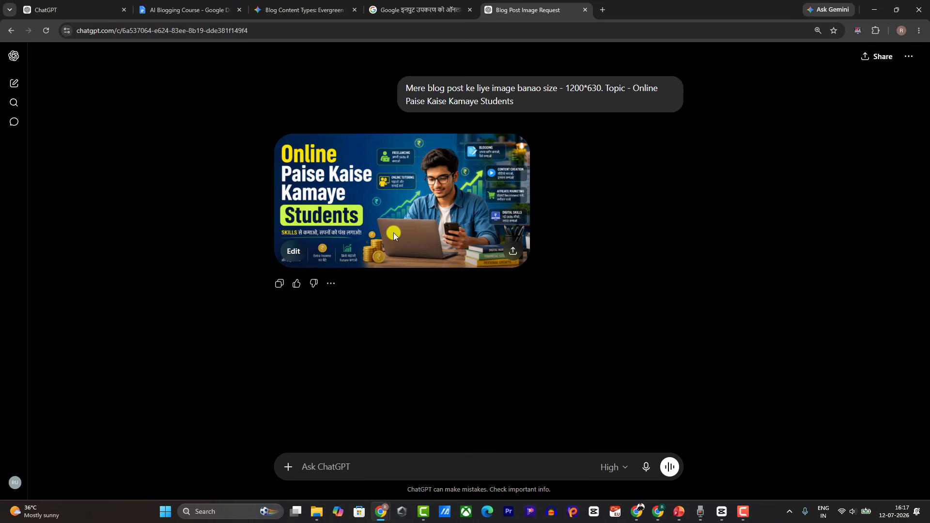
{"action": "left_click", "coordinate": [395, 201]}
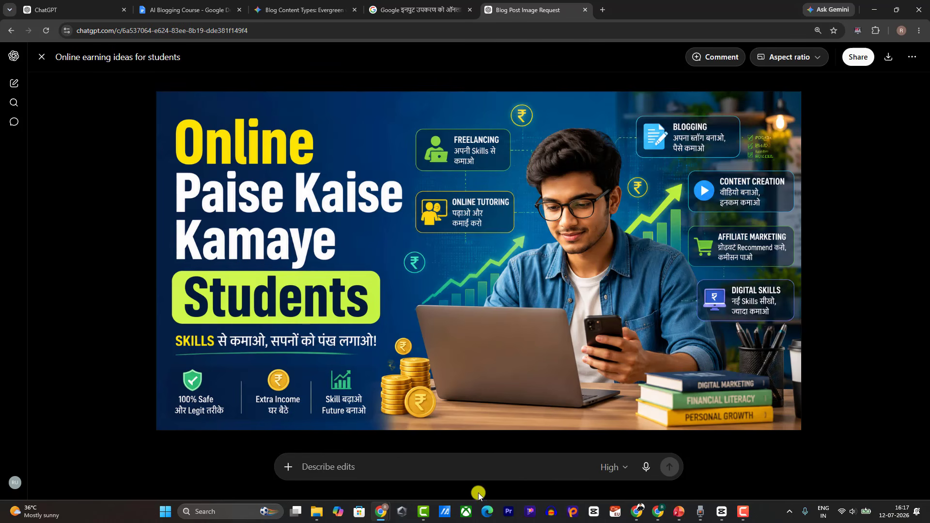
{"action": "left_click", "coordinate": [363, 462]}
{"action": "left_click", "coordinate": [888, 56]}
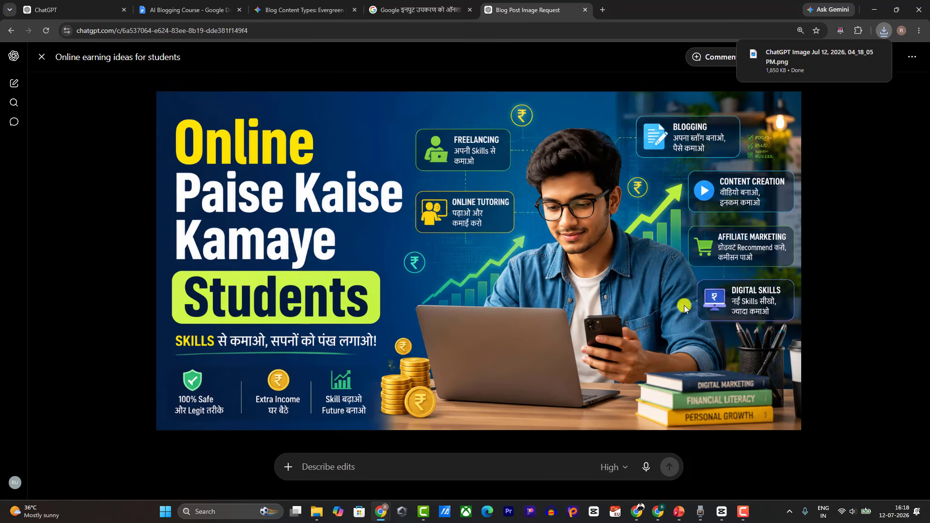
Return to the WordPress post editor and insert an Image block after the second introductory paragraph.
{"action": "left_click", "coordinate": [657, 512]}
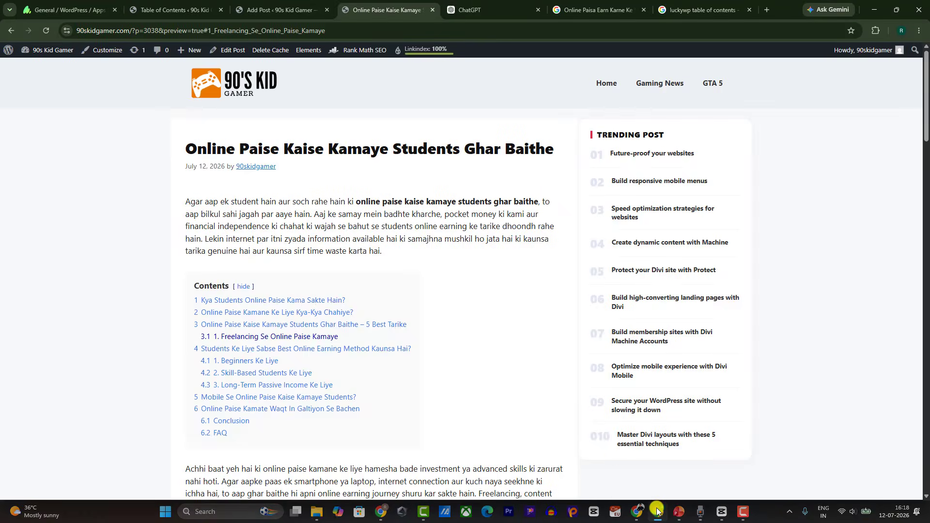
{"action": "left_click", "coordinate": [256, 8]}
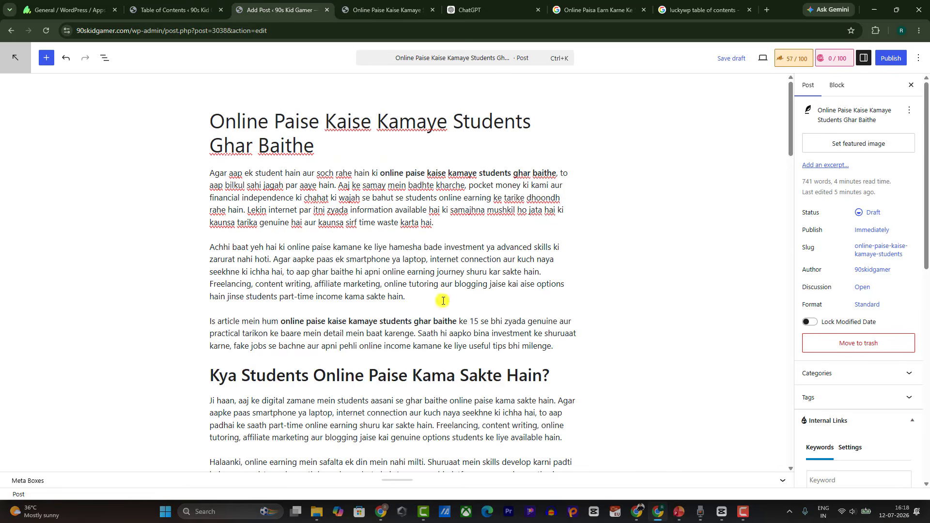
{"action": "left_click", "coordinate": [447, 221]}
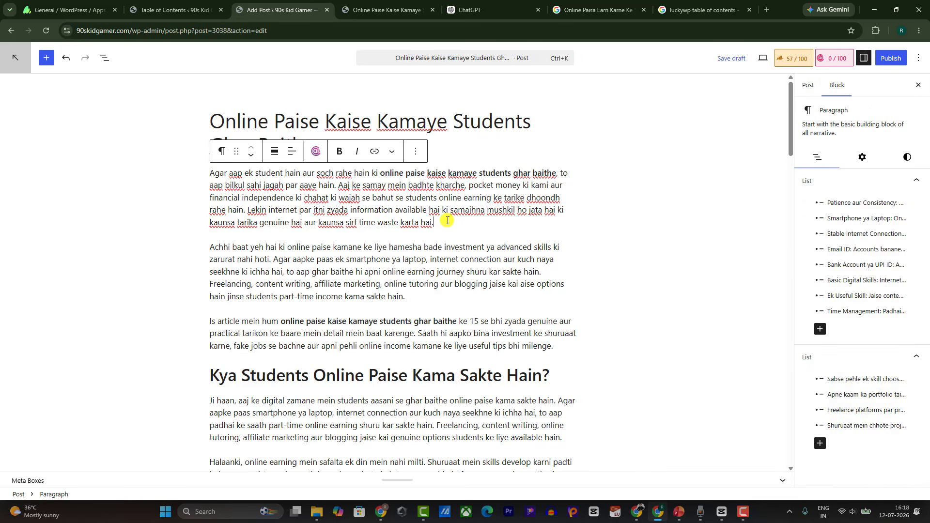
{"action": "left_click", "coordinate": [444, 300]}
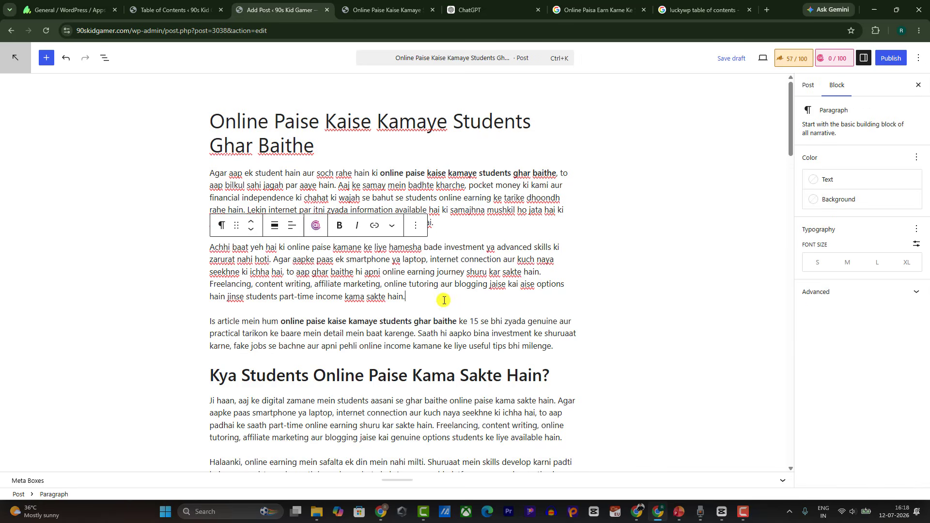
{"action": "key", "text": "Return"}
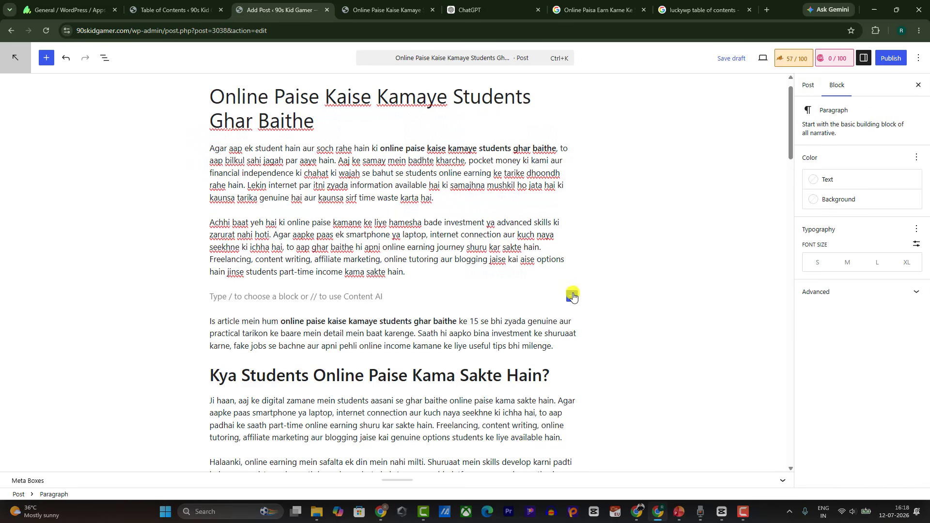
{"action": "left_click", "coordinate": [571, 297]}
{"action": "type", "text": "im"}
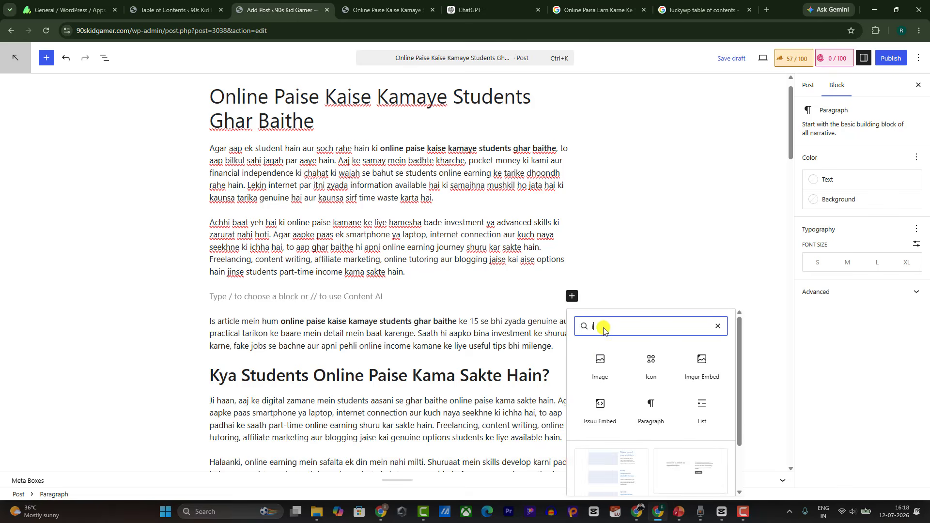
{"action": "left_click", "coordinate": [599, 362]}
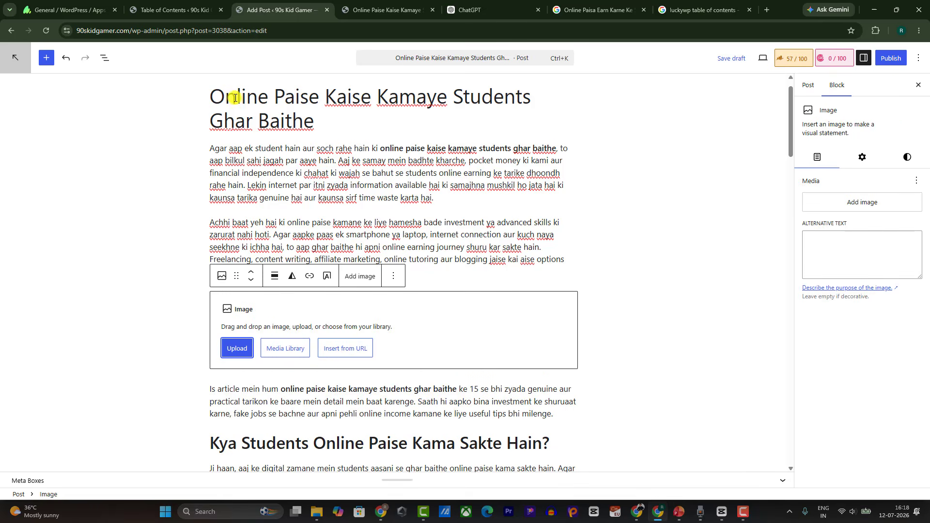
Upload the downloaded ChatGPT image into the Image block and paste the post title "Online Paise Kaise Kamaye Students Ghar Baithe" as its alternative text.
{"action": "left_click_drag", "start_coordinate": [216, 97], "coordinate": [321, 120]}
{"action": "key", "text": "ctrl+c"}
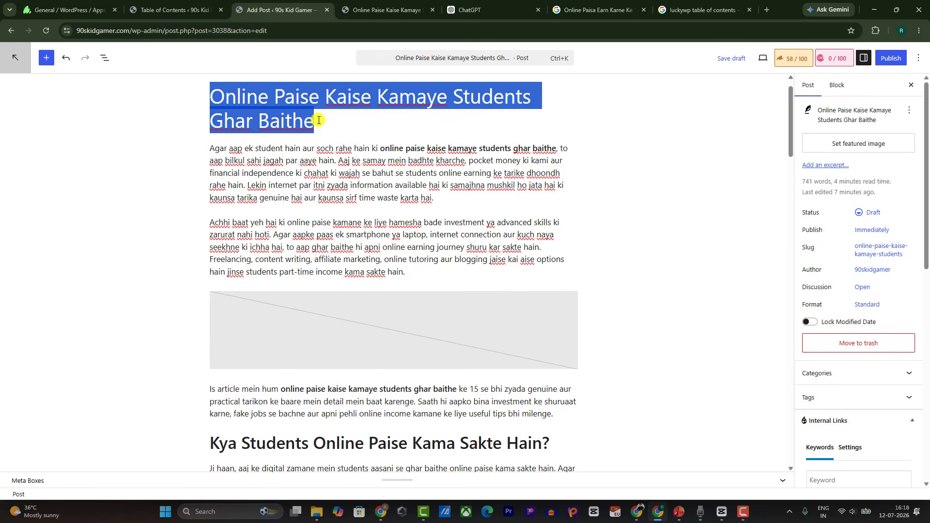
{"action": "left_click", "coordinate": [337, 364]}
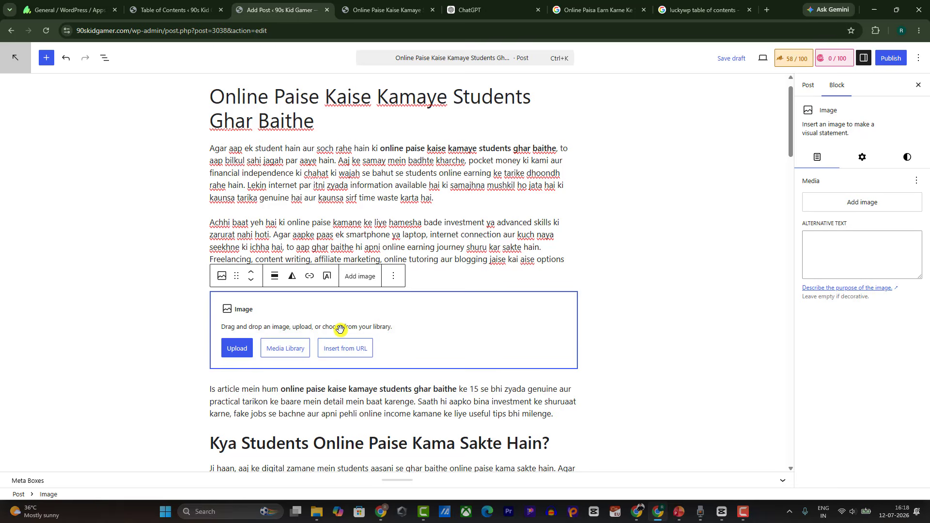
{"action": "left_click", "coordinate": [231, 348]}
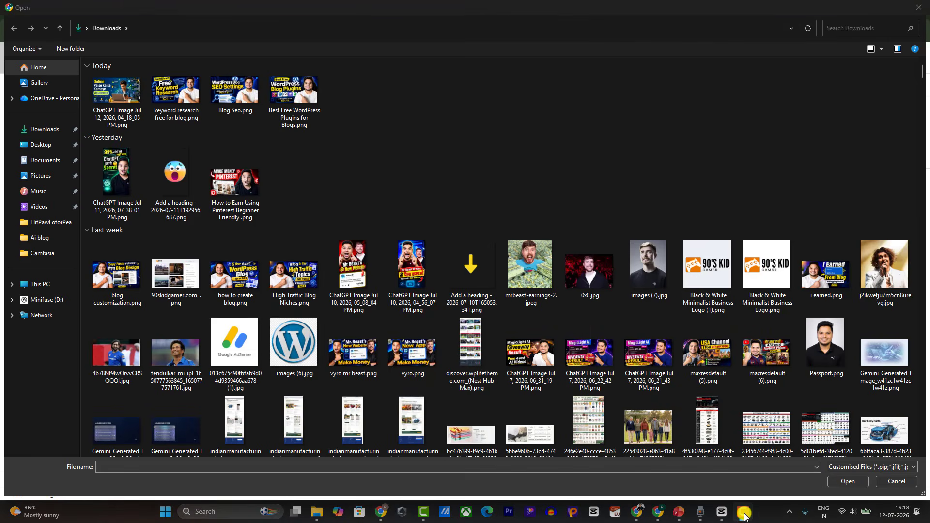
{"action": "double_click", "coordinate": [105, 97]}
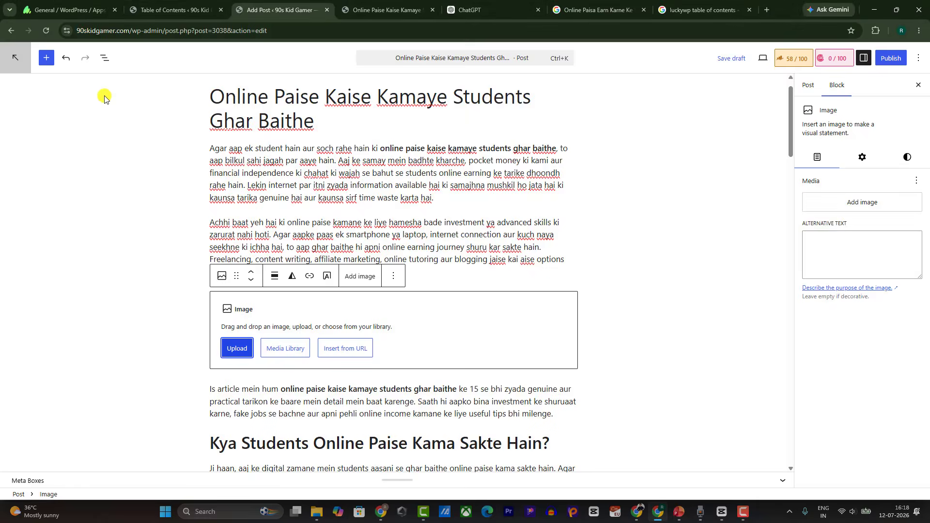
{"action": "scroll", "coordinate": [448, 238], "scroll_direction": "down", "scroll_amount": 3}
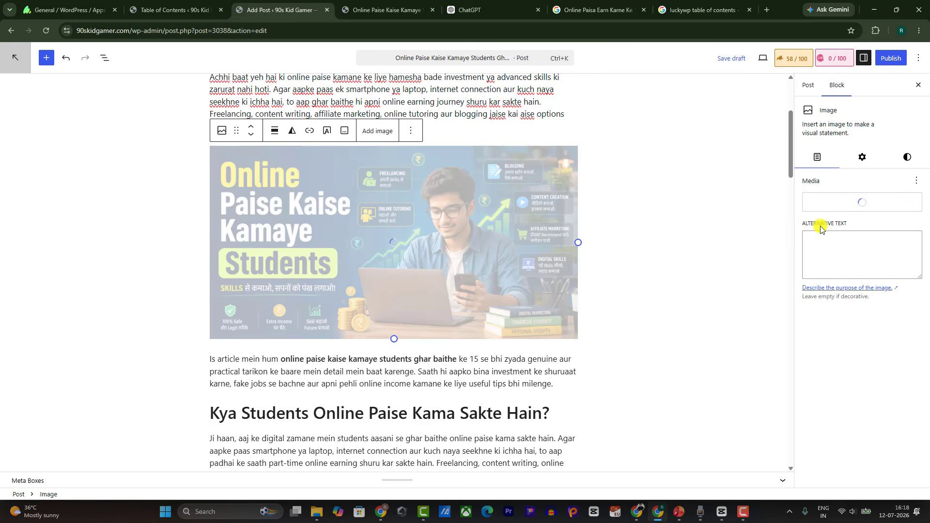
{"action": "left_click", "coordinate": [827, 250]}
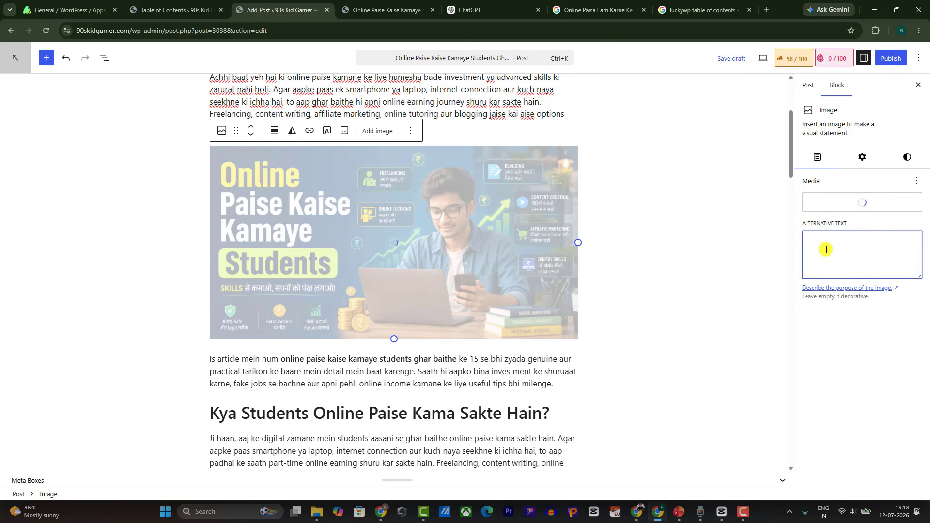
{"action": "key", "text": "ctrl+v"}
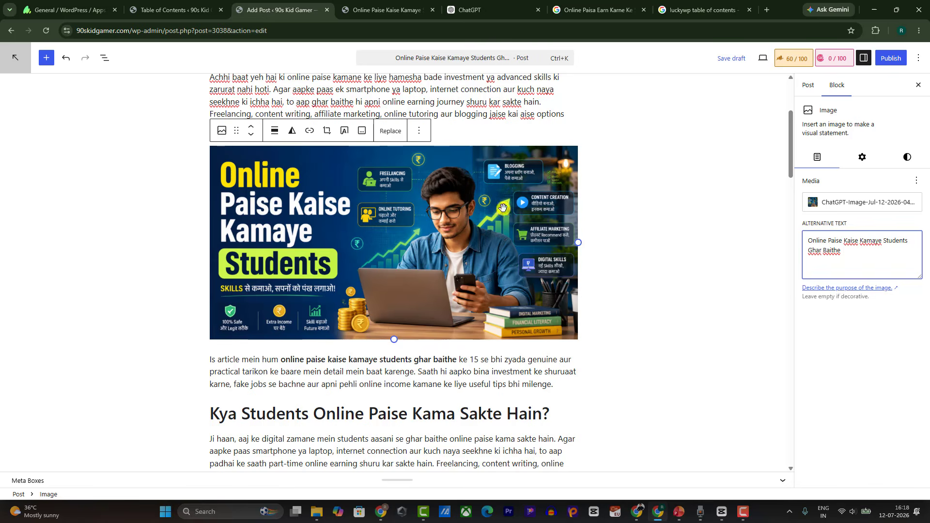
Set the uploaded ChatGPT image from the media library as the post's featured image.
{"action": "scroll", "coordinate": [434, 222], "scroll_direction": "up", "scroll_amount": 4}
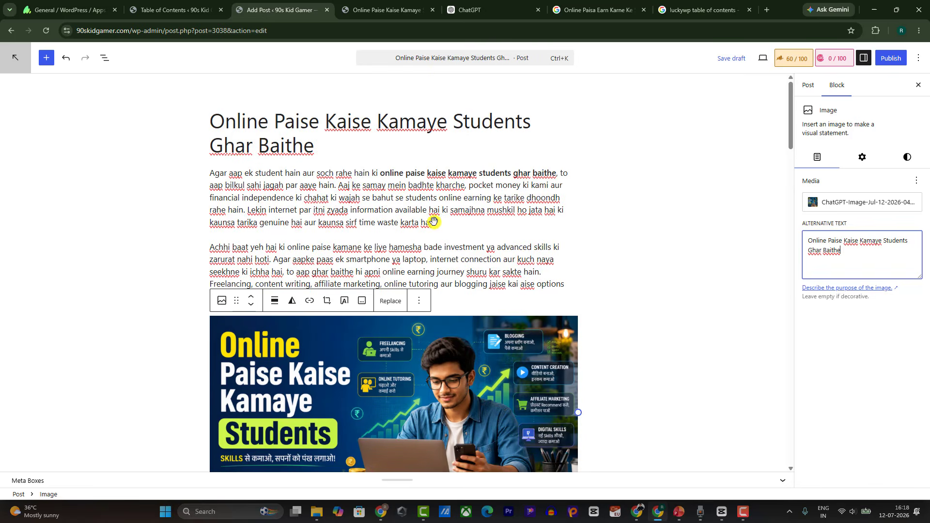
{"action": "left_click", "coordinate": [807, 85]}
{"action": "left_click", "coordinate": [837, 155]}
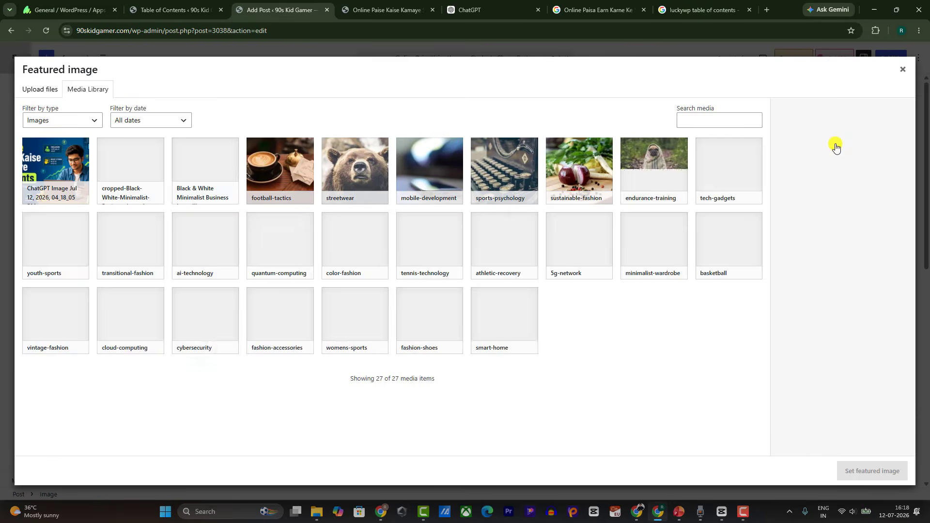
{"action": "left_click", "coordinate": [61, 179]}
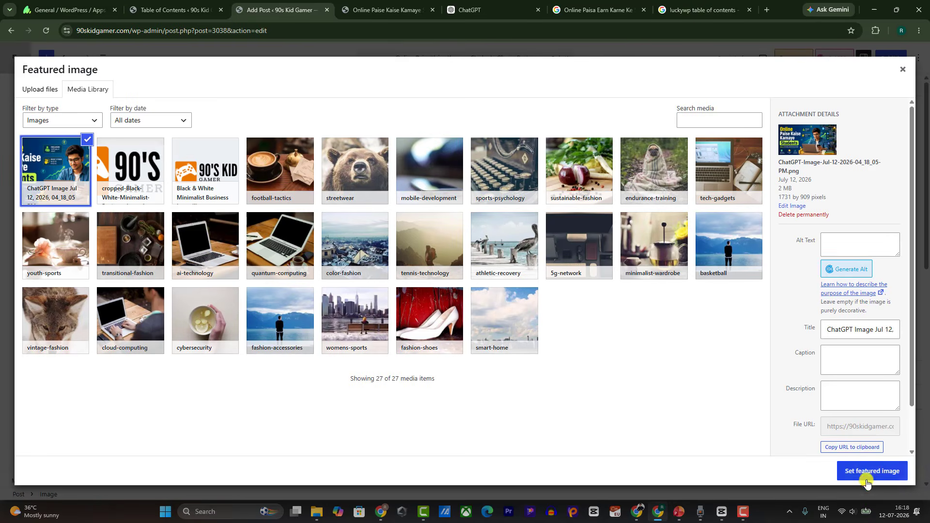
{"action": "left_click", "coordinate": [852, 470]}
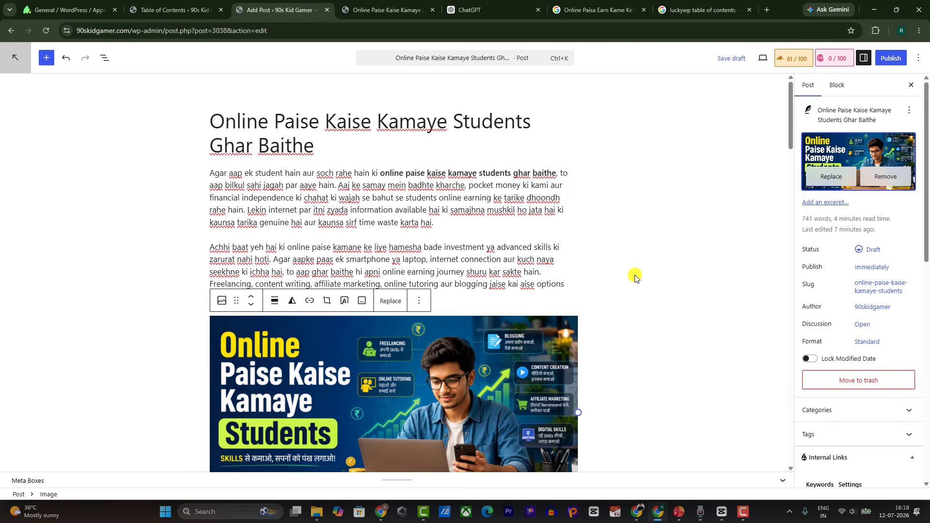
Remove the post from the Uncategorized category and add a new category named "Make Money".
{"action": "left_click", "coordinate": [475, 198]}
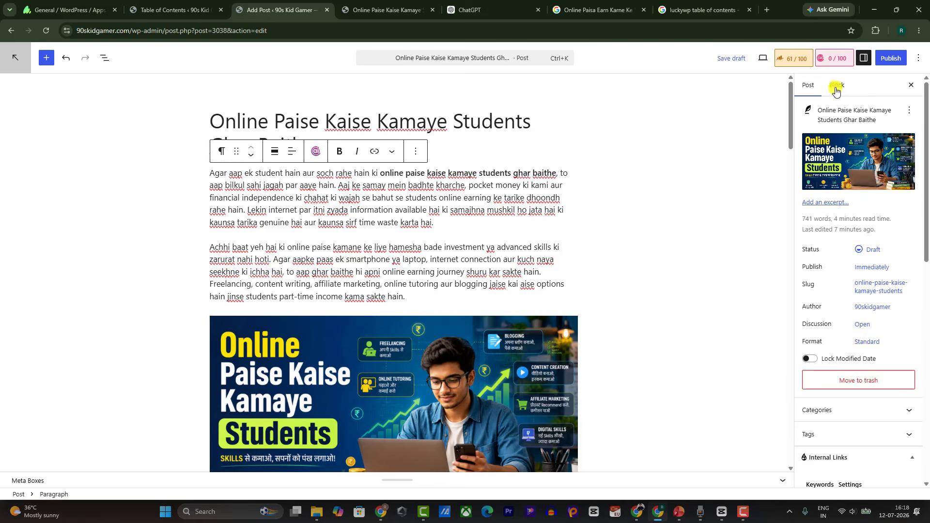
{"action": "scroll", "coordinate": [744, 151], "scroll_direction": "down", "scroll_amount": 3}
{"action": "scroll", "coordinate": [840, 192], "scroll_direction": "down", "scroll_amount": 3}
{"action": "left_click", "coordinate": [822, 266]}
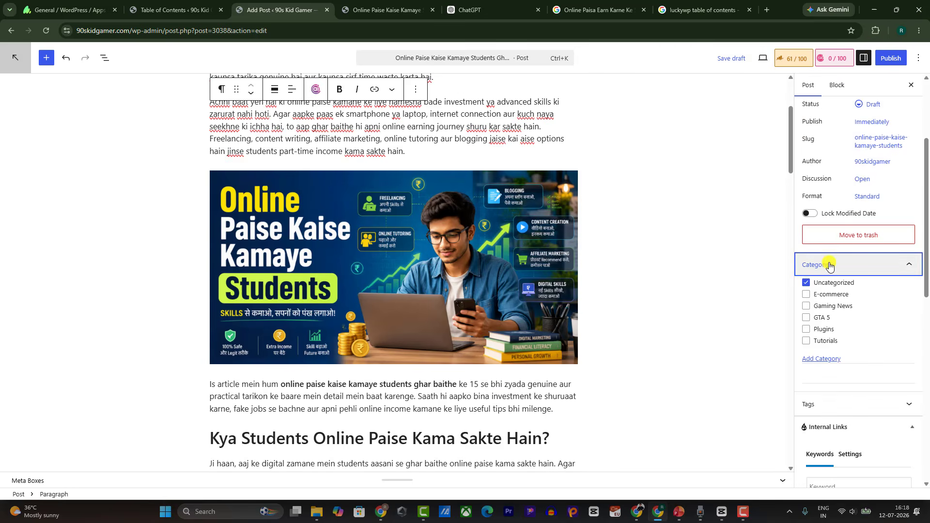
{"action": "left_click", "coordinate": [806, 282]}
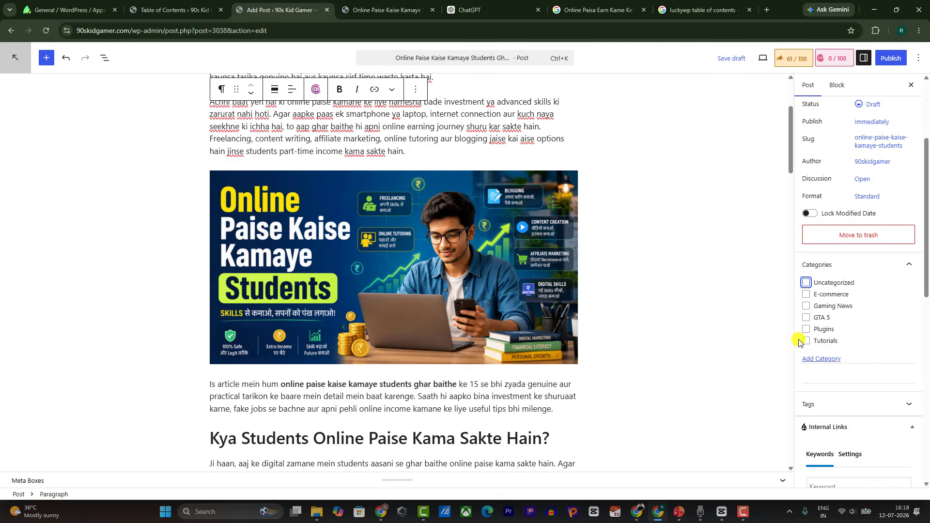
{"action": "left_click", "coordinate": [807, 359]}
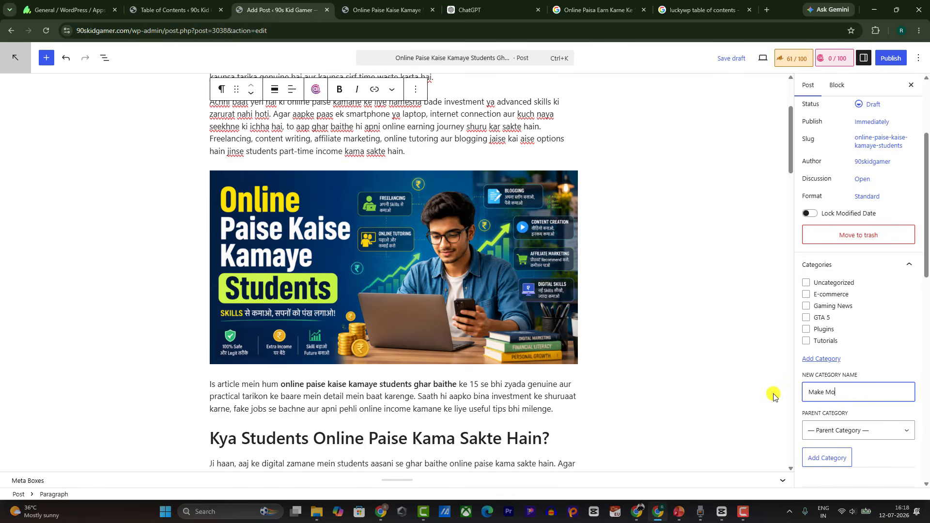
{"action": "type", "text": "Make Money"}
{"action": "key", "text": "Return"}
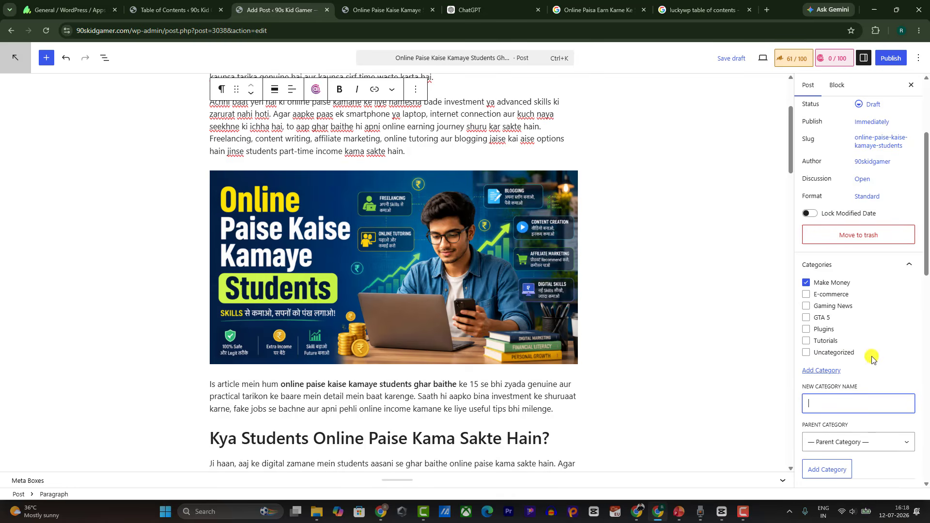
Review the remaining post settings, publish the post, and open the site's home page to check the listing.
{"action": "scroll", "coordinate": [878, 321], "scroll_direction": "down", "scroll_amount": 4}
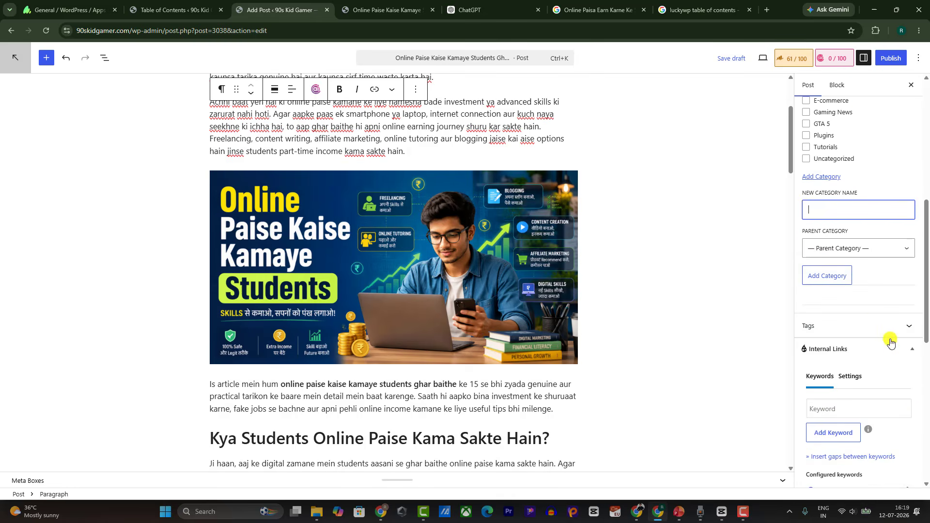
{"action": "scroll", "coordinate": [890, 340], "scroll_direction": "down", "scroll_amount": 3}
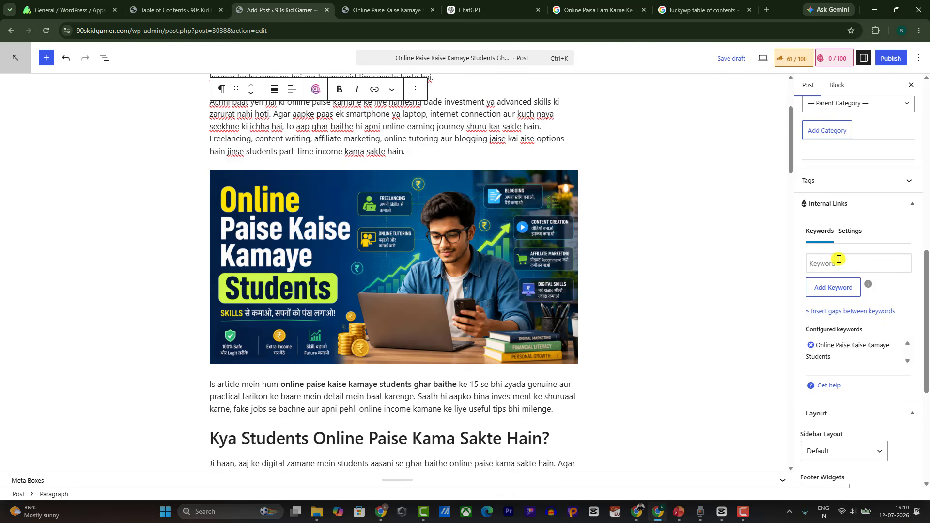
{"action": "scroll", "coordinate": [845, 263], "scroll_direction": "down", "scroll_amount": 5}
{"action": "scroll", "coordinate": [839, 259], "scroll_direction": "up", "scroll_amount": 2}
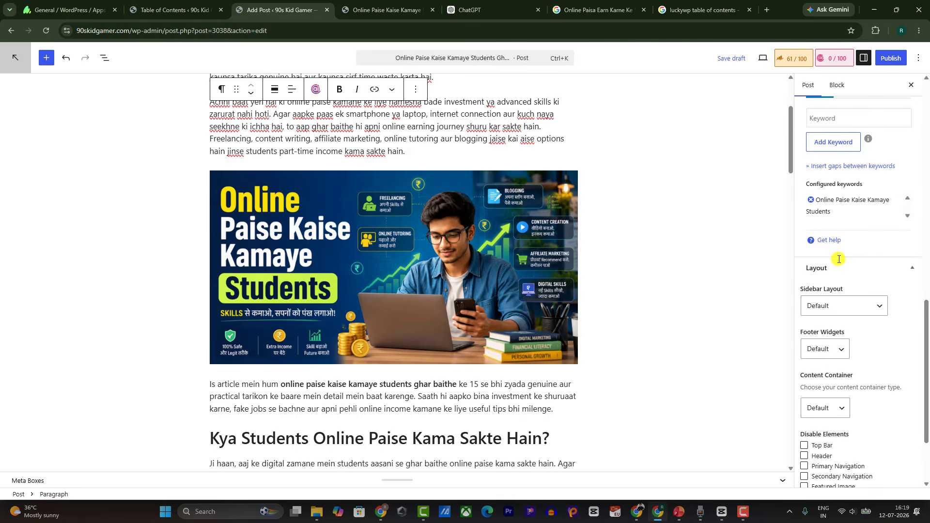
{"action": "scroll", "coordinate": [839, 259], "scroll_direction": "down", "scroll_amount": 2}
{"action": "scroll", "coordinate": [836, 250], "scroll_direction": "up", "scroll_amount": 15}
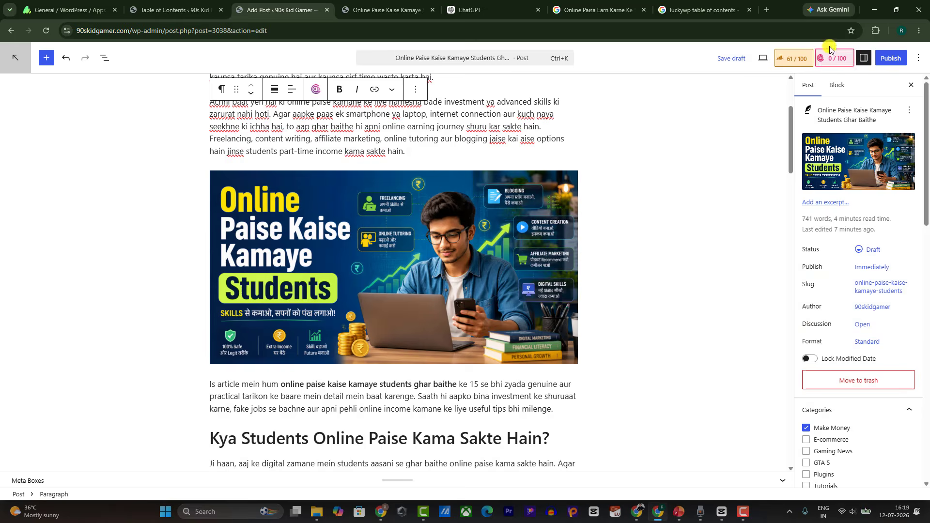
{"action": "left_click", "coordinate": [891, 57]}
{"action": "left_click", "coordinate": [887, 58]}
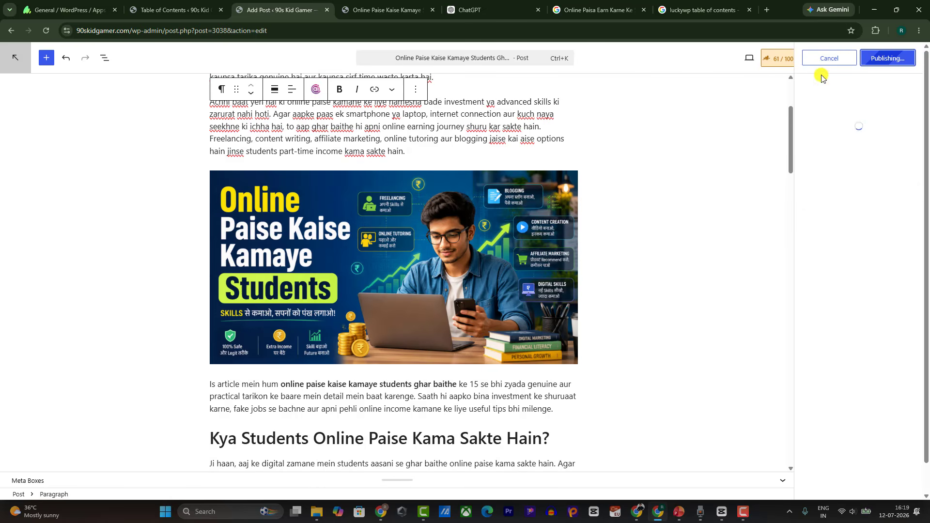
{"action": "left_click", "coordinate": [387, 10]}
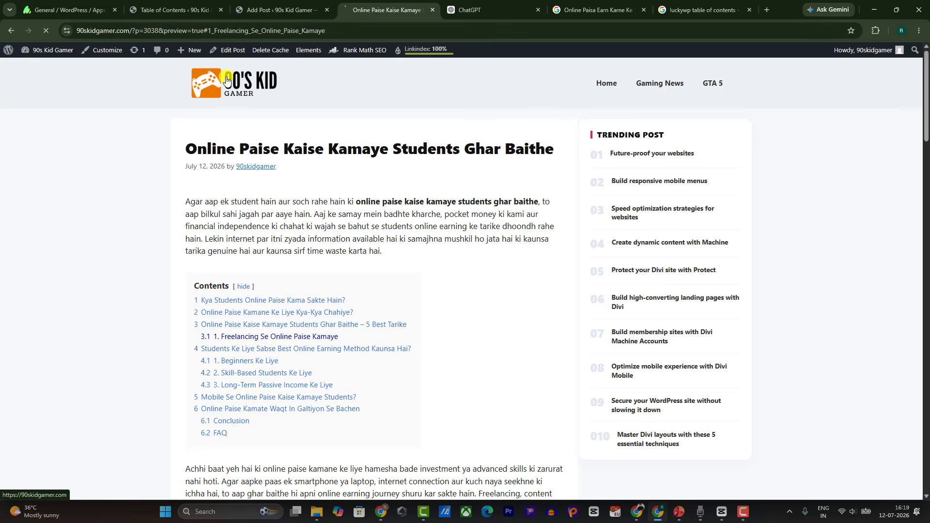
{"action": "left_click", "coordinate": [227, 80]}
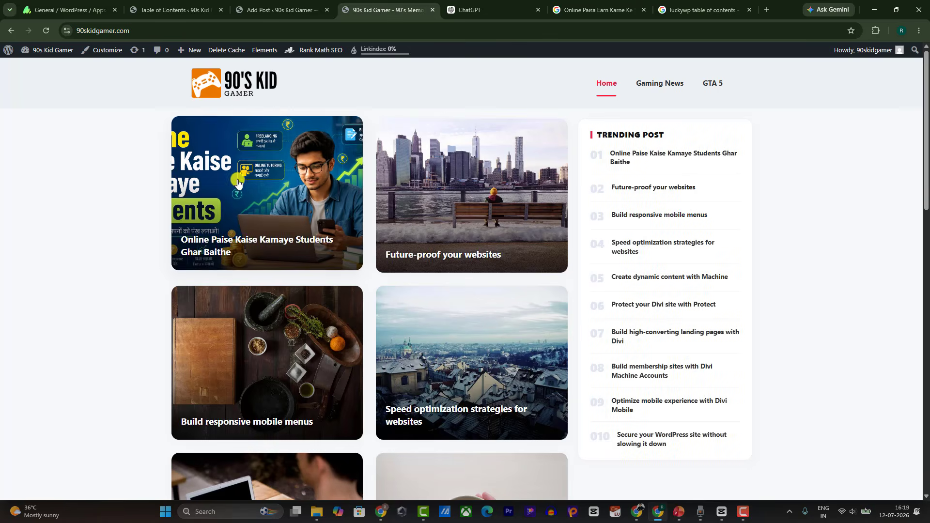
Open the published post "Online Paise Kaise Kamaye Students Ghar Baithe" from the home page and review its images, contents table and text.
{"action": "left_click", "coordinate": [242, 194]}
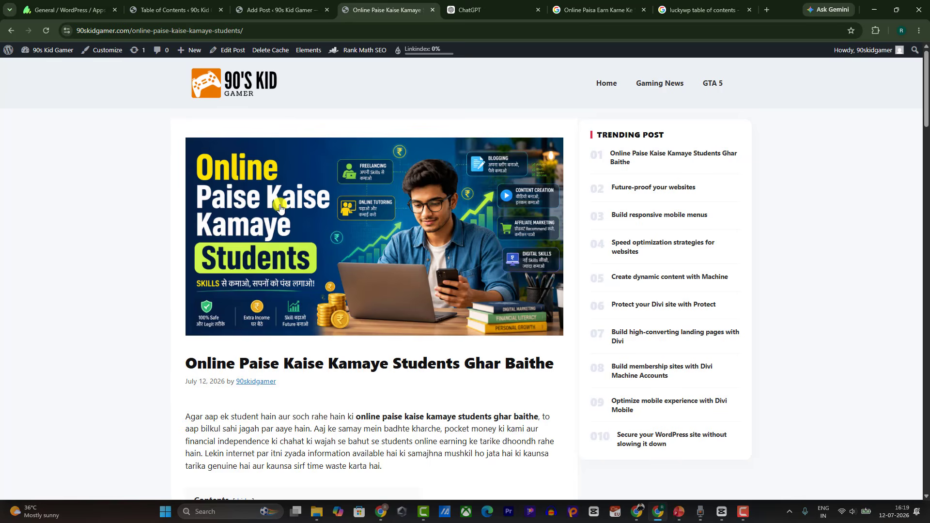
{"action": "scroll", "coordinate": [280, 208], "scroll_direction": "down", "scroll_amount": 12}
{"action": "scroll", "coordinate": [280, 207], "scroll_direction": "up", "scroll_amount": 9}
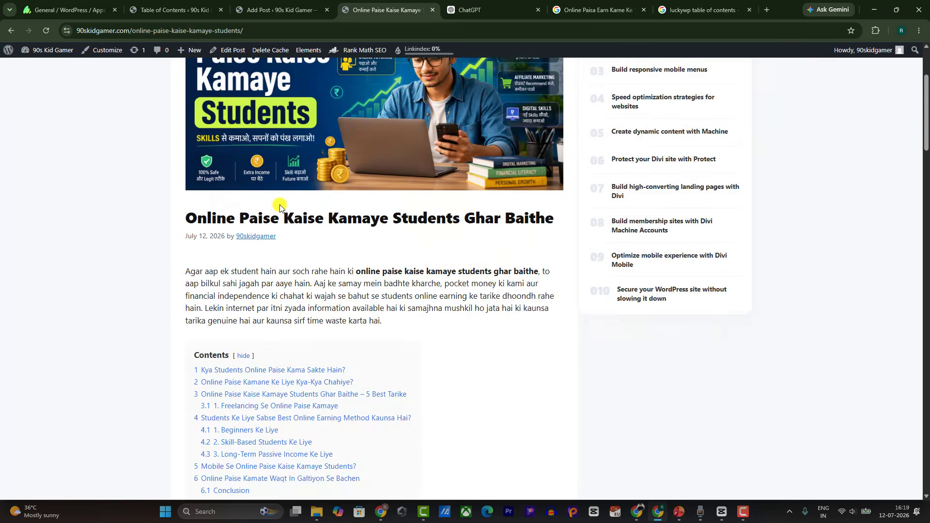
{"action": "scroll", "coordinate": [280, 208], "scroll_direction": "up", "scroll_amount": 3}
{"action": "scroll", "coordinate": [322, 259], "scroll_direction": "down", "scroll_amount": 14}
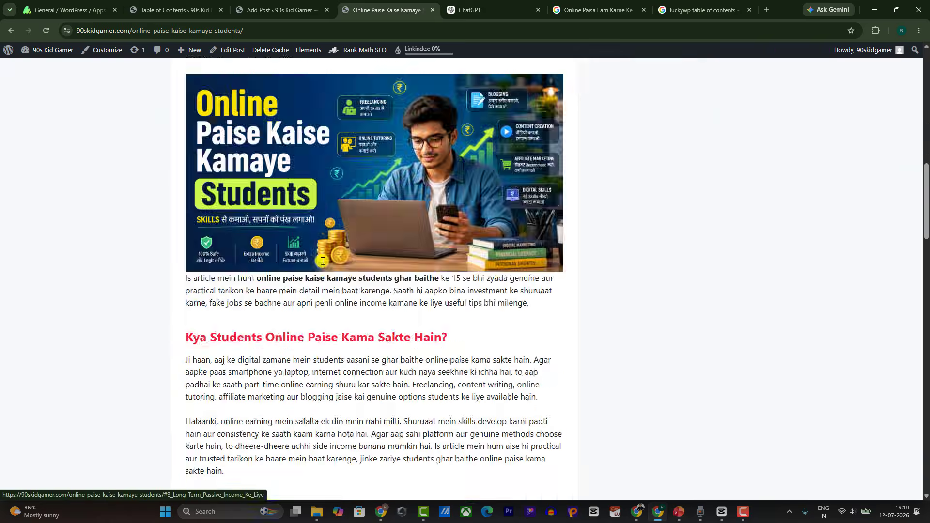
{"action": "scroll", "coordinate": [322, 261], "scroll_direction": "up", "scroll_amount": 15}
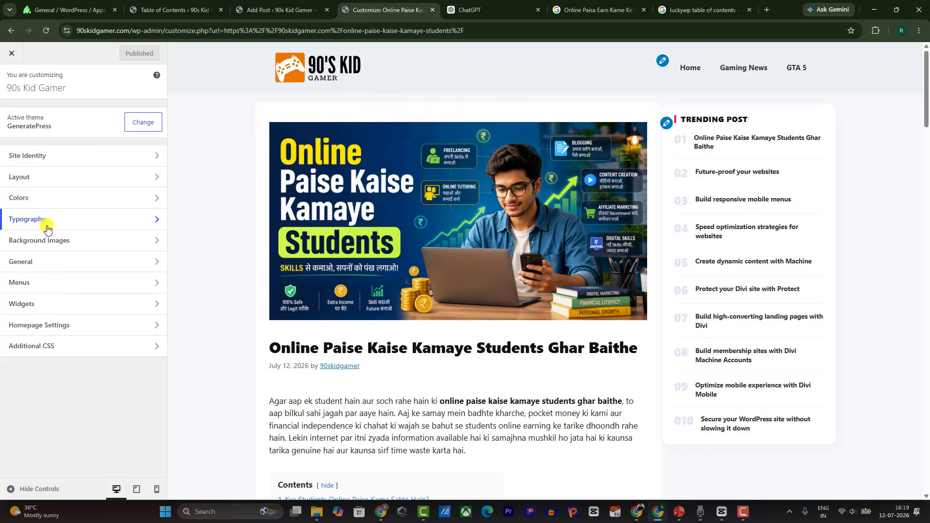
In the Customizer's blog layout settings, turn off featured images for single posts, publish the change and return to the post.
{"action": "left_click", "coordinate": [48, 181]}
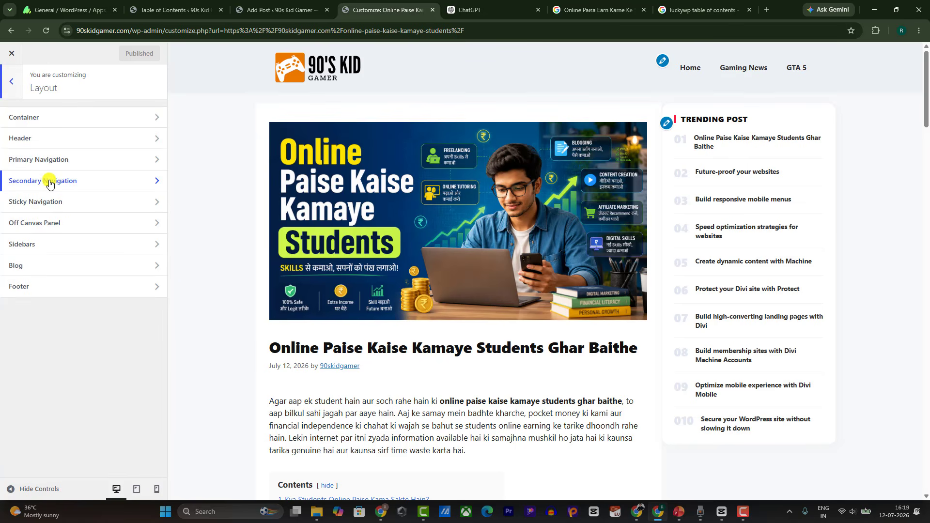
{"action": "left_click", "coordinate": [53, 272]}
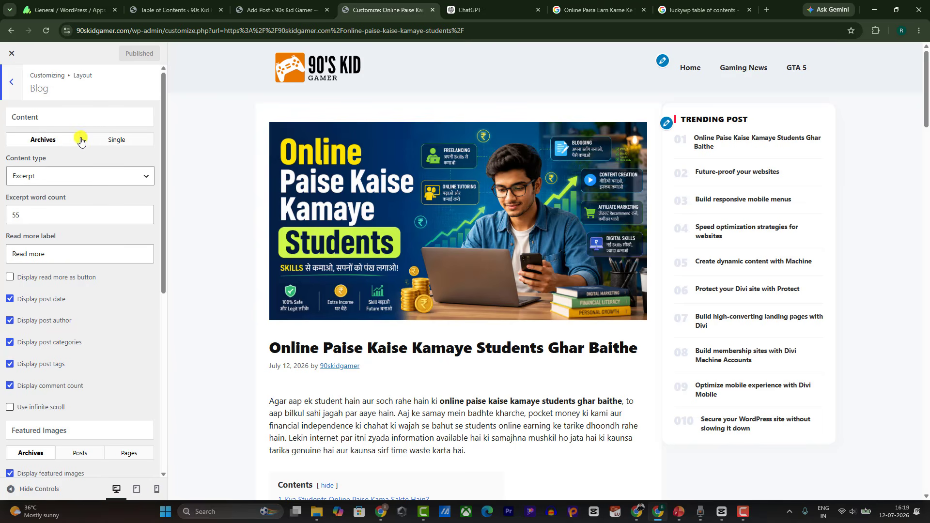
{"action": "left_click", "coordinate": [118, 140]}
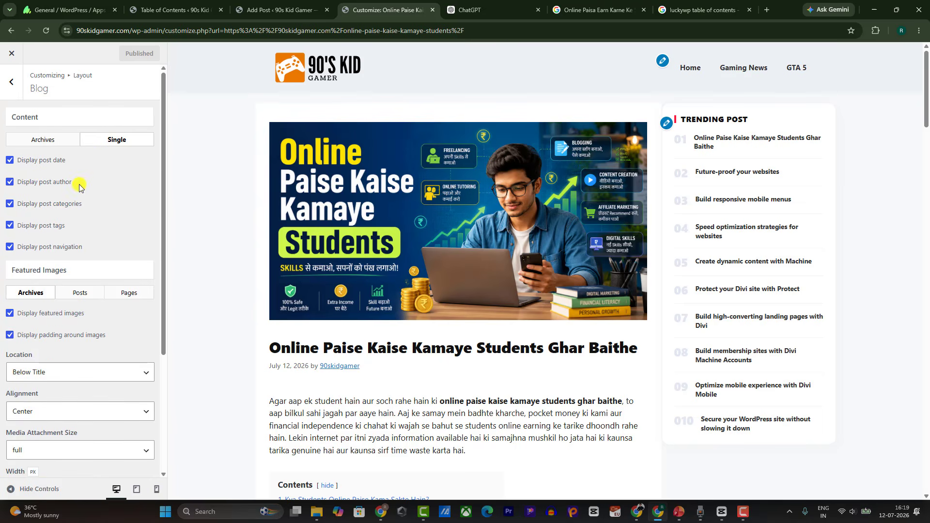
{"action": "scroll", "coordinate": [63, 267], "scroll_direction": "down", "scroll_amount": 1}
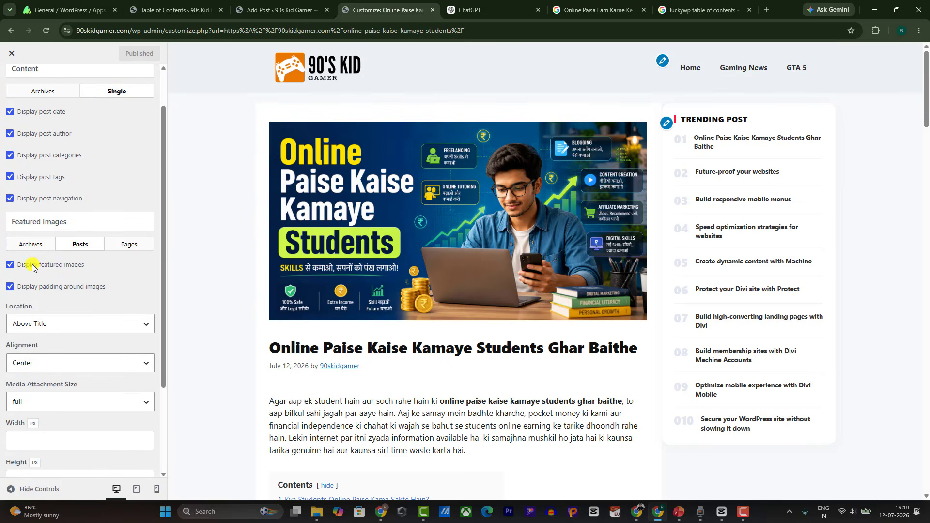
{"action": "left_click", "coordinate": [32, 267]}
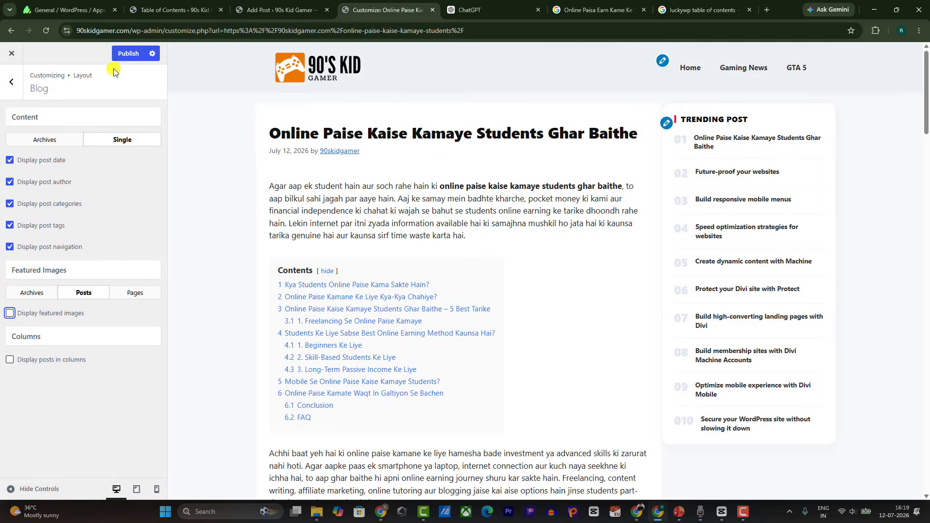
{"action": "left_click", "coordinate": [126, 54]}
{"action": "left_click", "coordinate": [12, 53]}
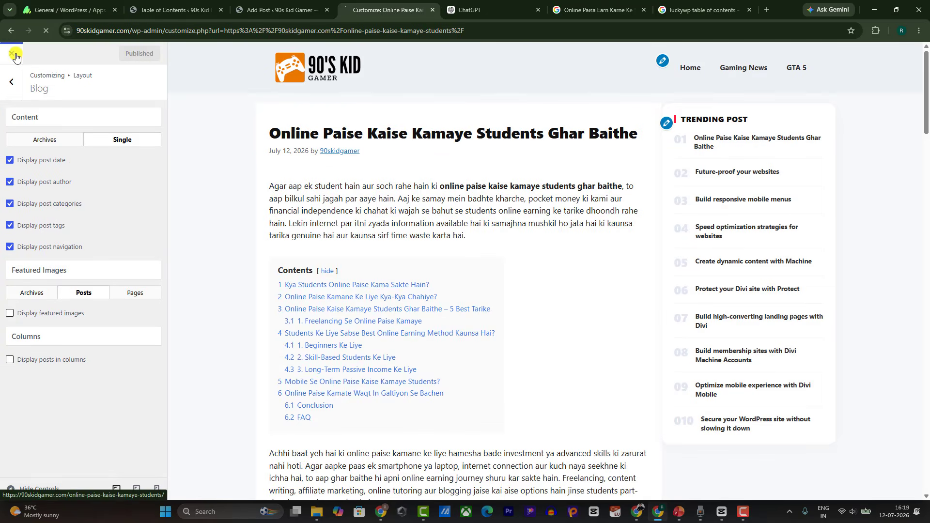
Review the live post from its contents table and image down to the "Built with GeneratePress" footer credit.
{"action": "scroll", "coordinate": [196, 142], "scroll_direction": "down", "scroll_amount": 6}
{"action": "scroll", "coordinate": [196, 141], "scroll_direction": "down", "scroll_amount": 2}
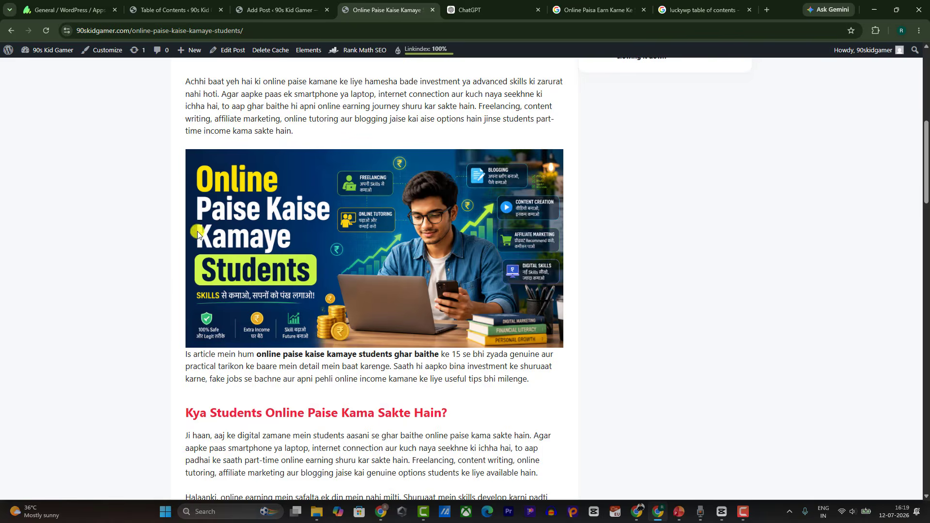
{"action": "scroll", "coordinate": [197, 232], "scroll_direction": "up", "scroll_amount": 8}
{"action": "scroll", "coordinate": [299, 212], "scroll_direction": "down", "scroll_amount": 15}
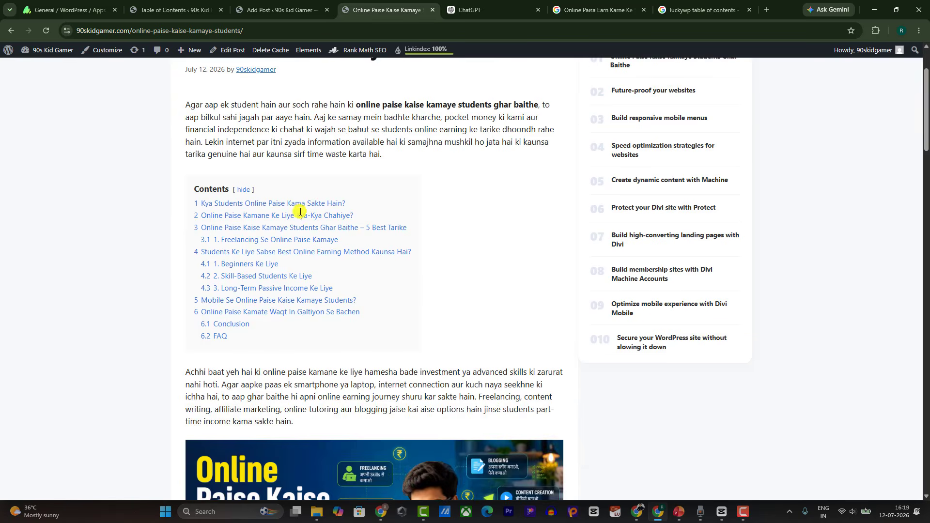
{"action": "scroll", "coordinate": [298, 210], "scroll_direction": "down", "scroll_amount": 20}
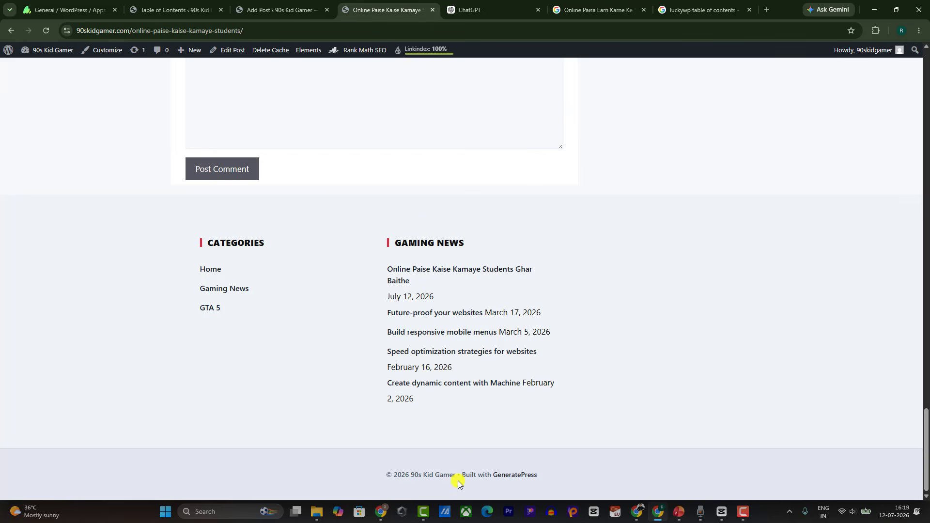
{"action": "left_click_drag", "start_coordinate": [463, 478], "coordinate": [533, 480]}
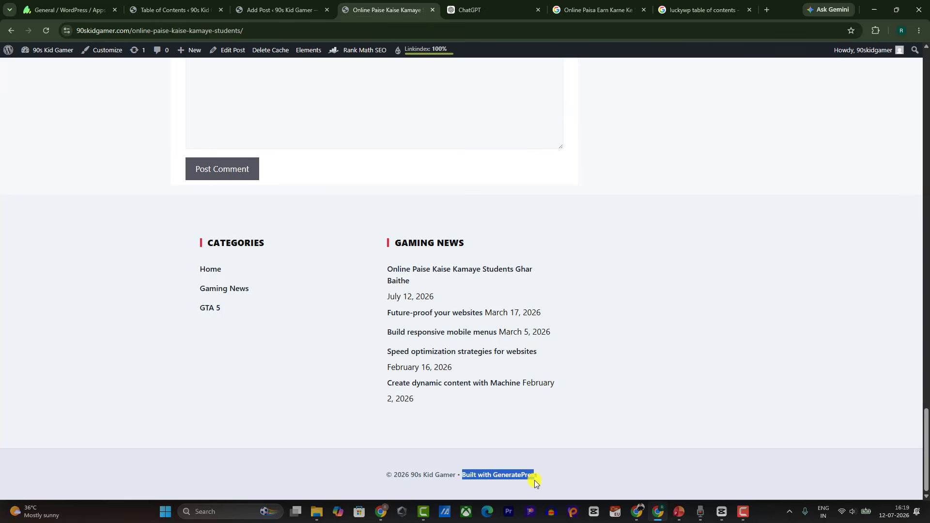
Open the Customizer for the post page and bring up the footer's copyright setting.
{"action": "scroll", "coordinate": [399, 332], "scroll_direction": "up", "scroll_amount": 6}
{"action": "left_click", "coordinate": [103, 58]}
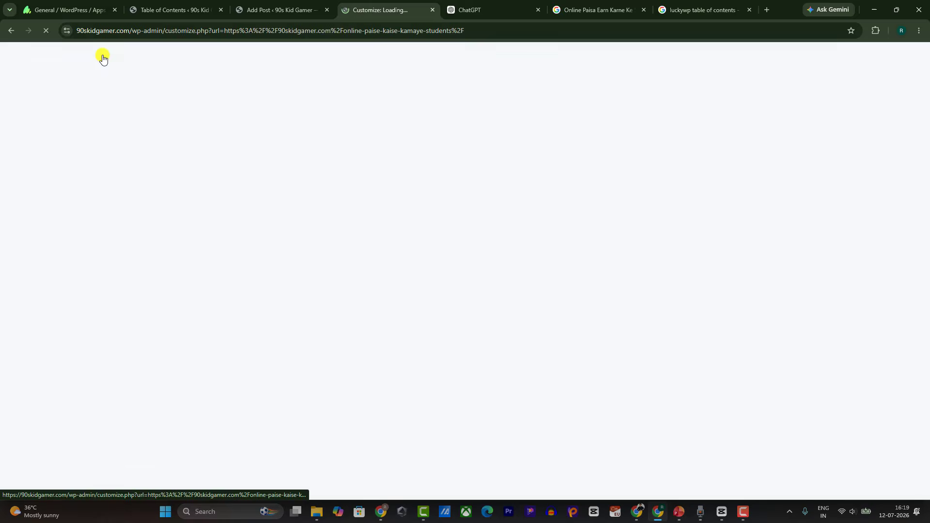
{"action": "scroll", "coordinate": [318, 201], "scroll_direction": "down", "scroll_amount": 3}
{"action": "scroll", "coordinate": [317, 200], "scroll_direction": "down", "scroll_amount": 20}
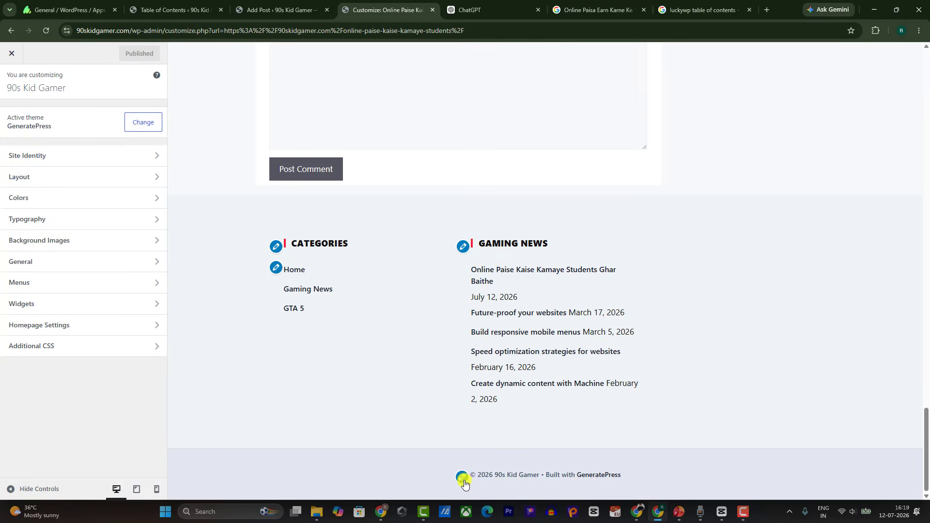
{"action": "left_click", "coordinate": [459, 479]}
{"action": "scroll", "coordinate": [120, 425], "scroll_direction": "down", "scroll_amount": 1}
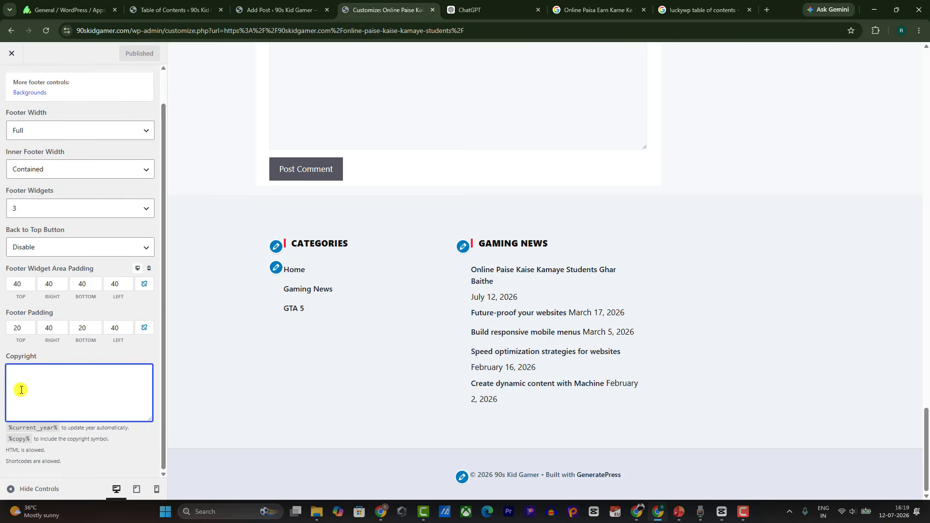
Enter the placeholders "%copy% %current_year%" as the footer's copyright text.
{"action": "left_click_drag", "start_coordinate": [7, 439], "coordinate": [17, 440]}
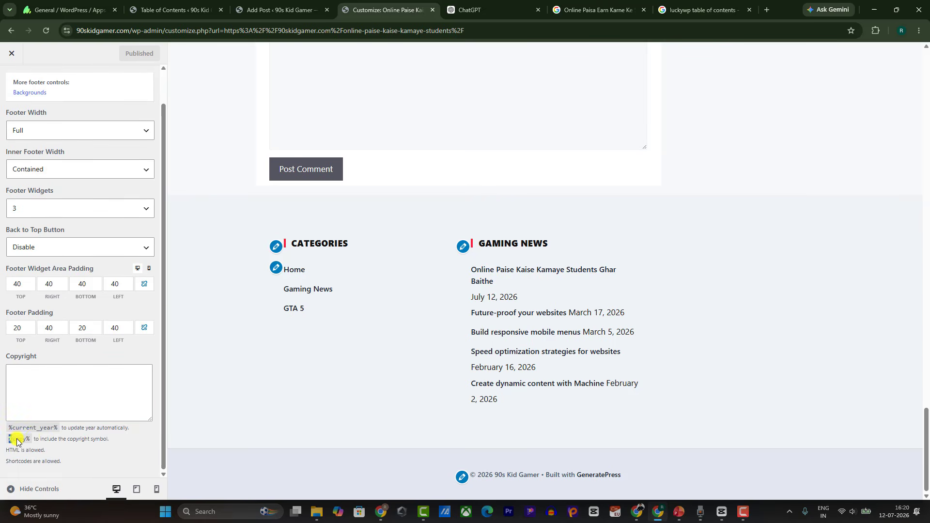
{"action": "key", "text": "ctrl+c"}
{"action": "left_click", "coordinate": [31, 381]}
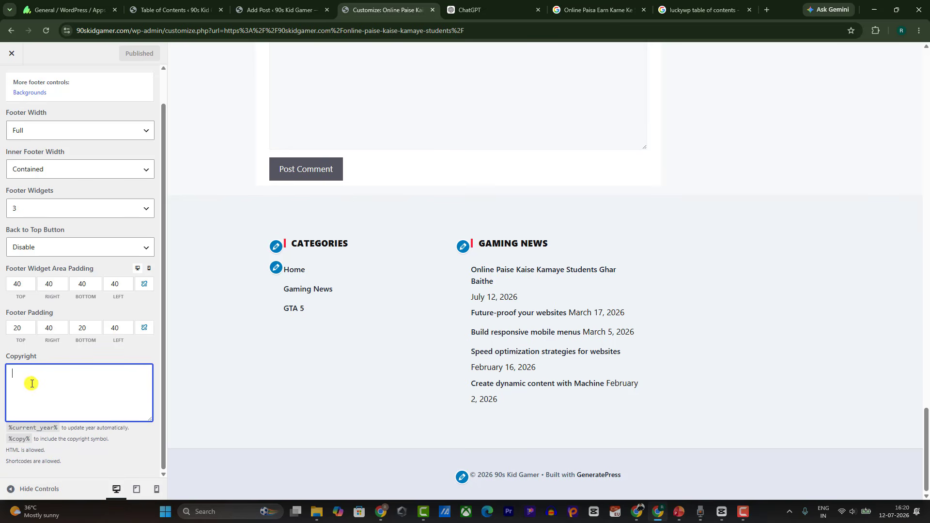
{"action": "key", "text": "ctrl+v"}
{"action": "left_click_drag", "start_coordinate": [13, 430], "coordinate": [60, 429]}
{"action": "left_click", "coordinate": [69, 374]}
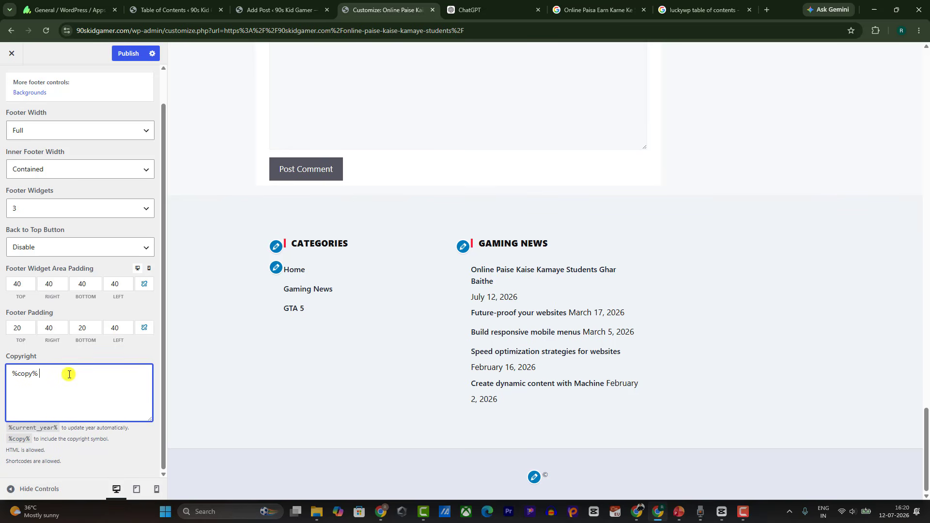
{"action": "key", "text": "ctrl+v"}
{"action": "type", "text": "%"}
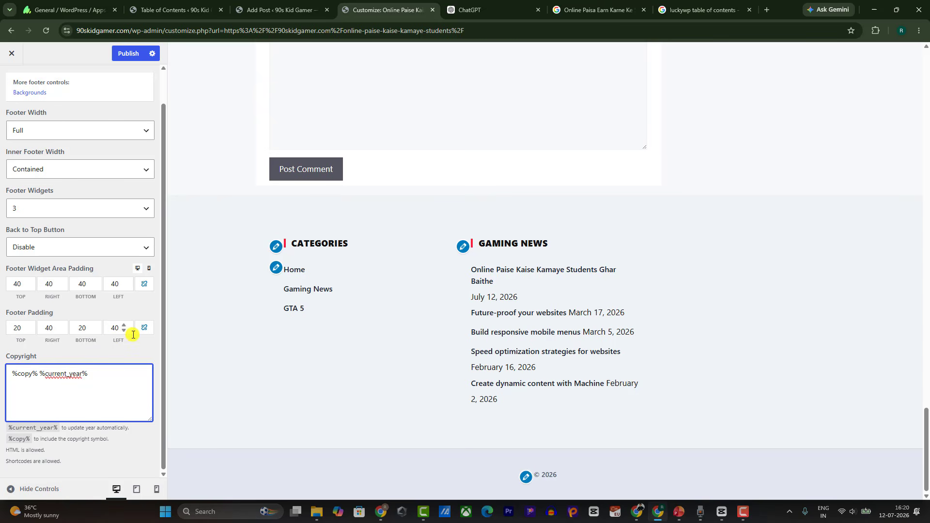
Append "90's Kid Gamer, All Right Reserved" to the footer copyright text, publish it, and return to the post to look it over.
{"action": "type", "text": " 90's Kid Ga"}
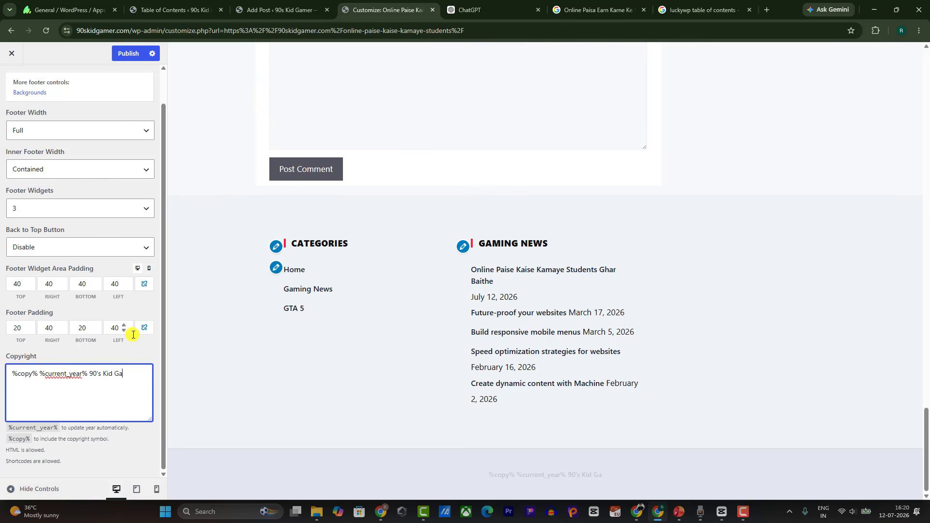
{"action": "type", "text": "mer"}
{"action": "type", "text": ". All Right Reserved"}
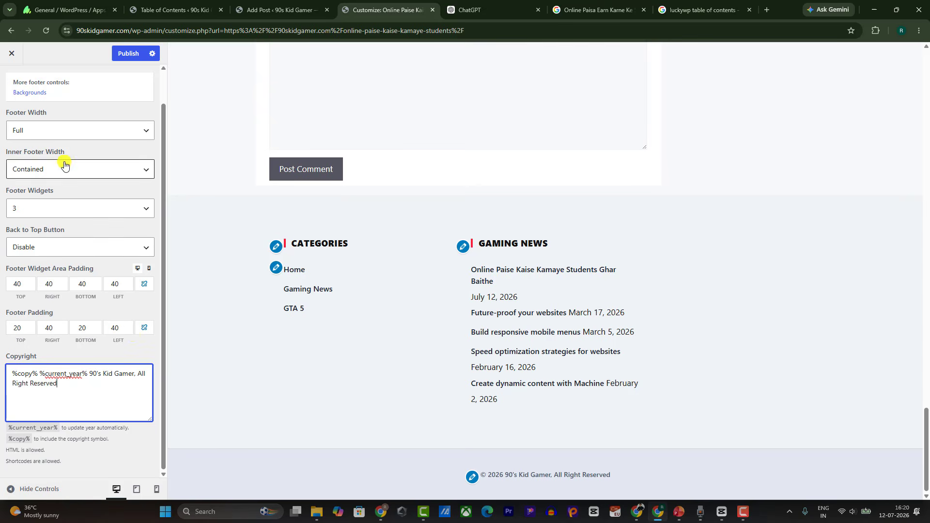
{"action": "left_click", "coordinate": [118, 49]}
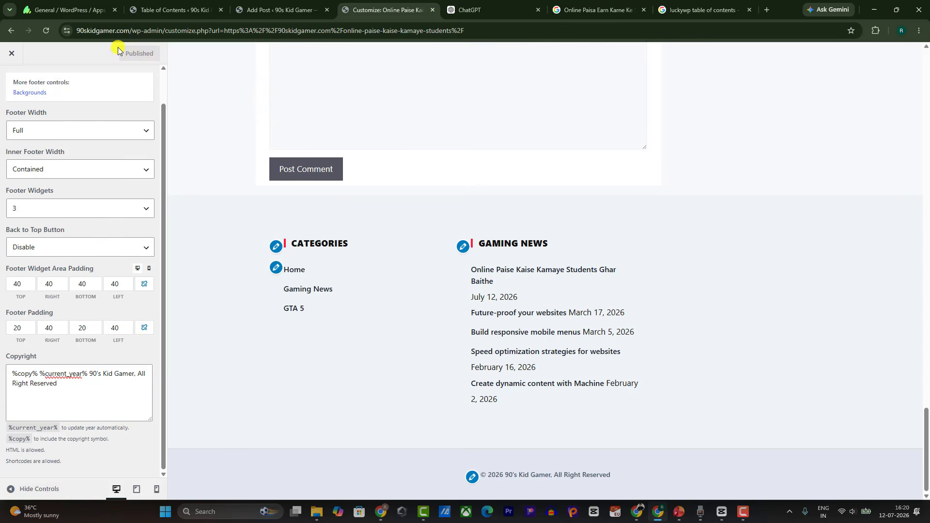
{"action": "left_click", "coordinate": [12, 53]}
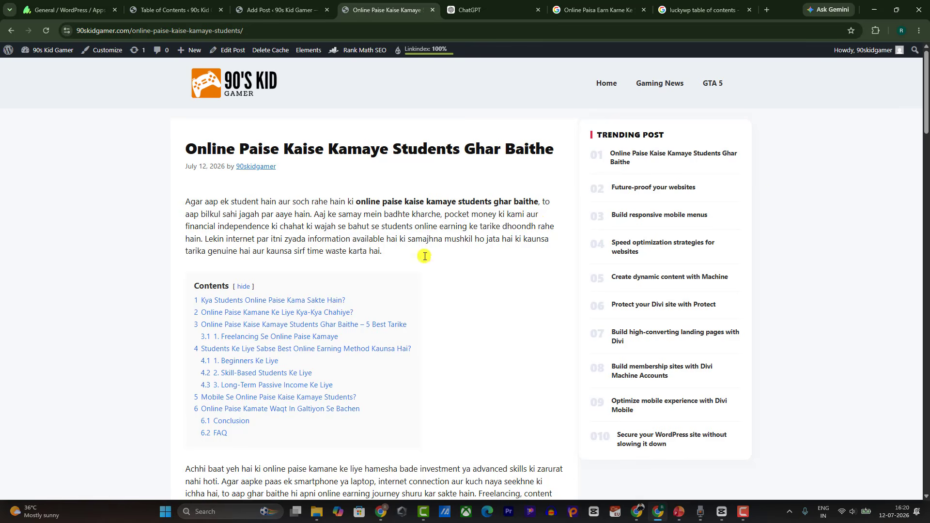
{"action": "scroll", "coordinate": [425, 256], "scroll_direction": "down", "scroll_amount": 15}
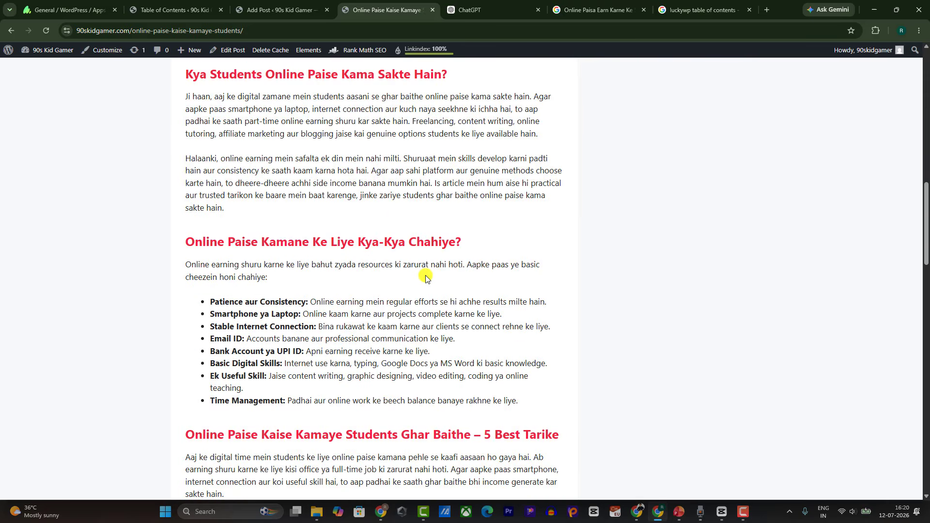
{"action": "scroll", "coordinate": [370, 293], "scroll_direction": "up", "scroll_amount": 10}
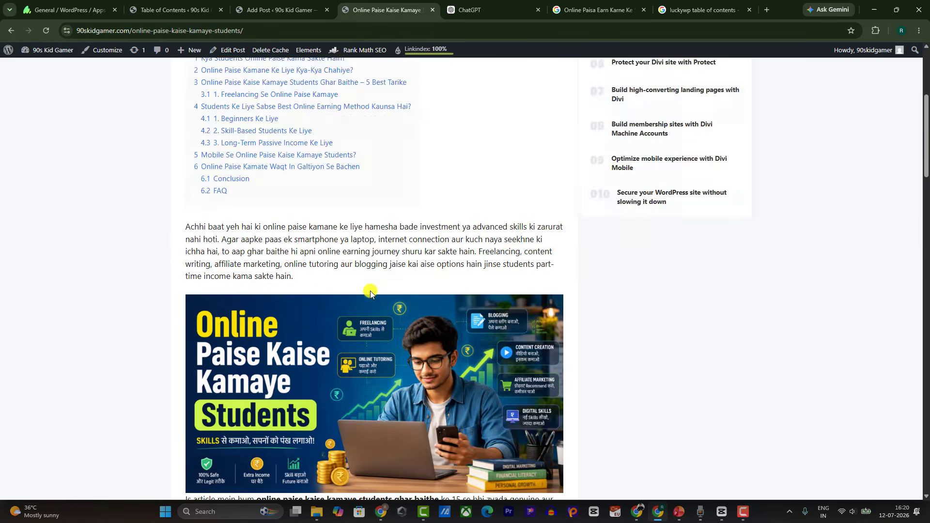